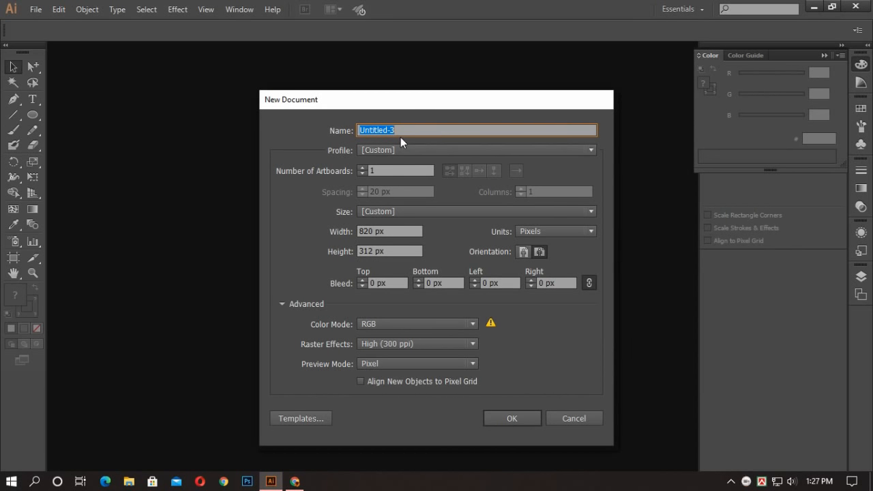
Name the new document FOOD Banner and create it
type("FOOD BA")
key("BackSpace")
key("BackSpace")
key("BackSpace")
type("neer")
left_click(523, 425)
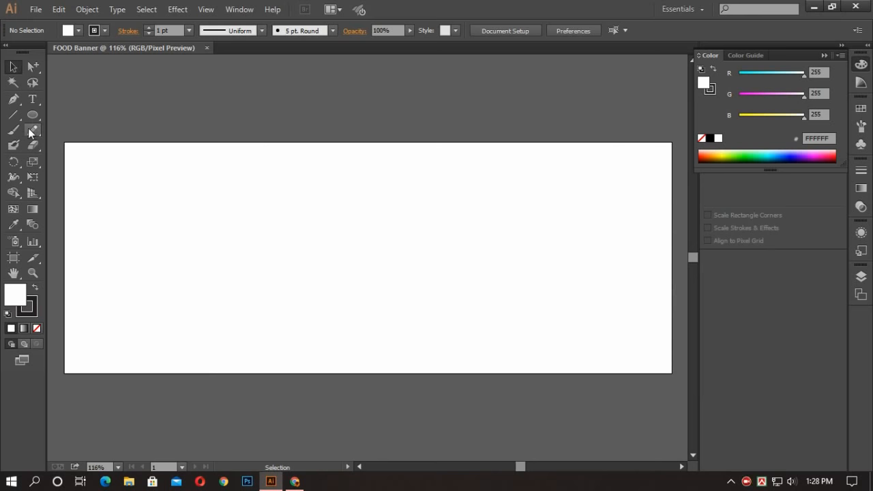
Draw a square of about 229 px overlapping the upper-left edge of the artboard
left_click_drag(29, 118, 96, 115)
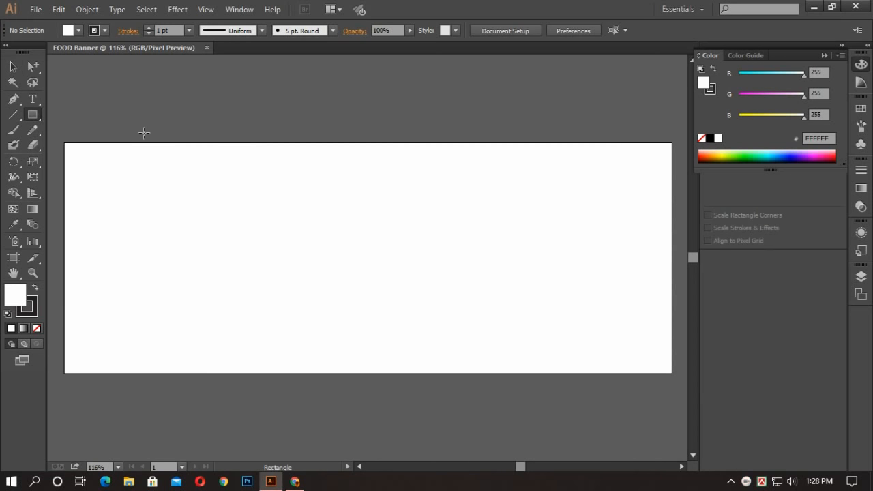
key("ctrl+1")
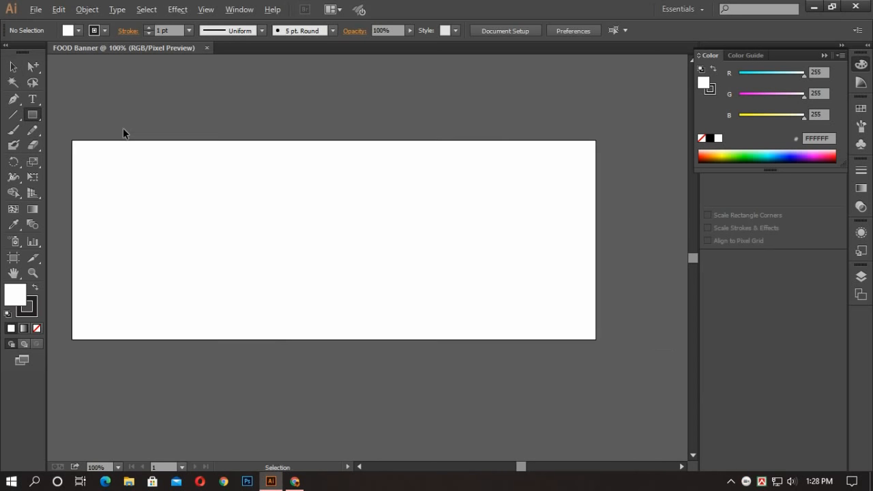
key("ctrl+minus")
key("ctrl+minus")
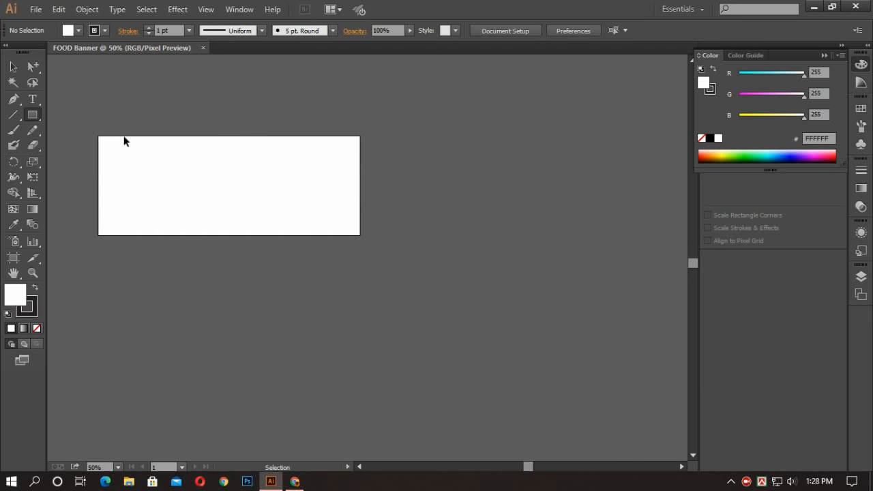
key("ctrl+1")
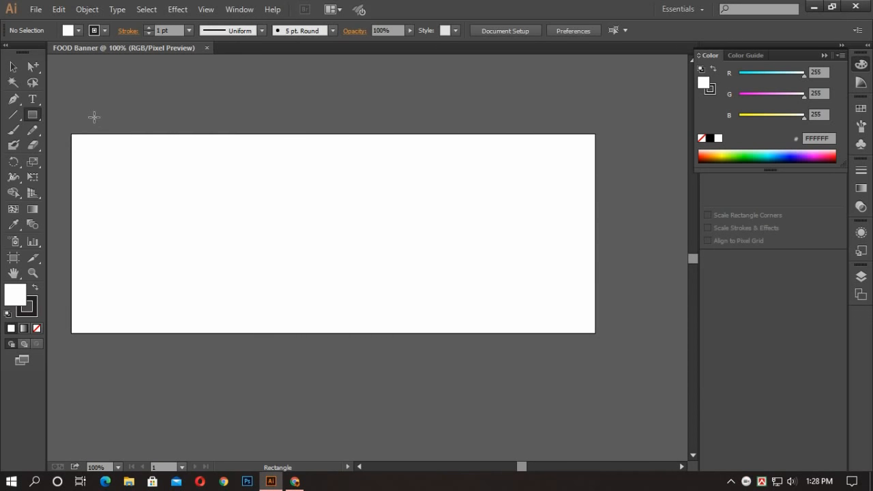
left_click_drag(103, 103, 249, 239)
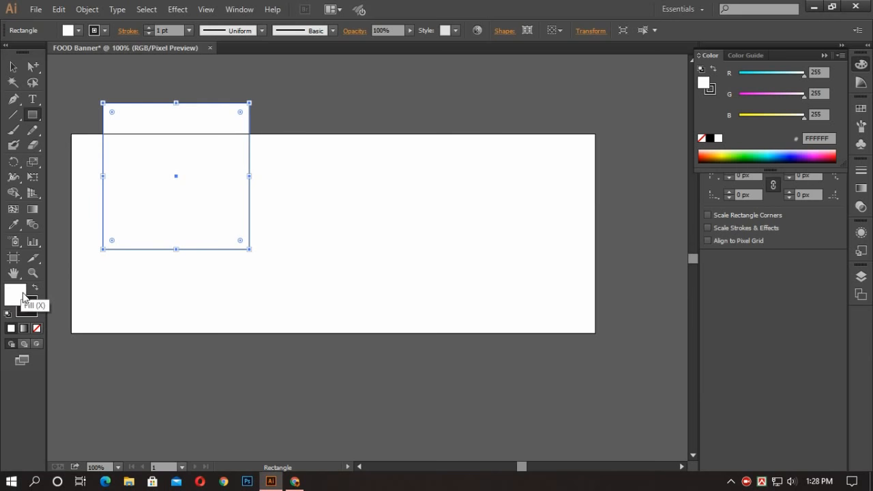
Fill the square with near-black 0A090A
double_click(23, 296)
left_click(276, 312)
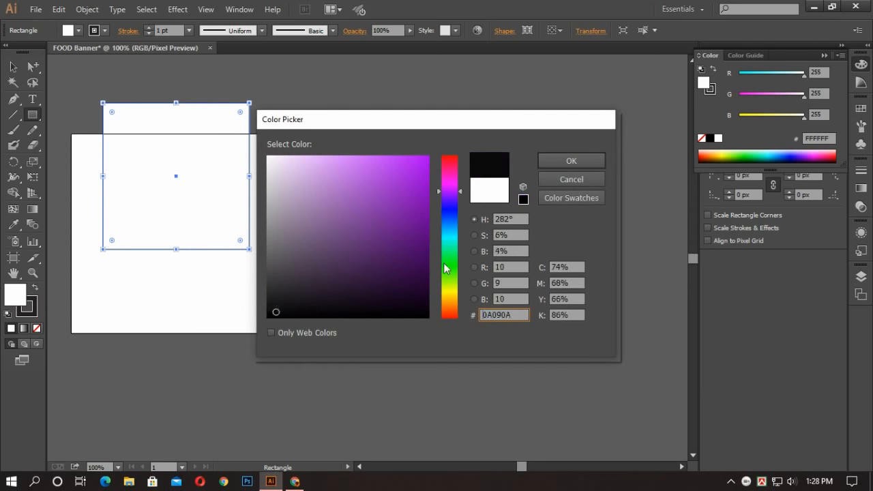
left_click(572, 161)
key("v")
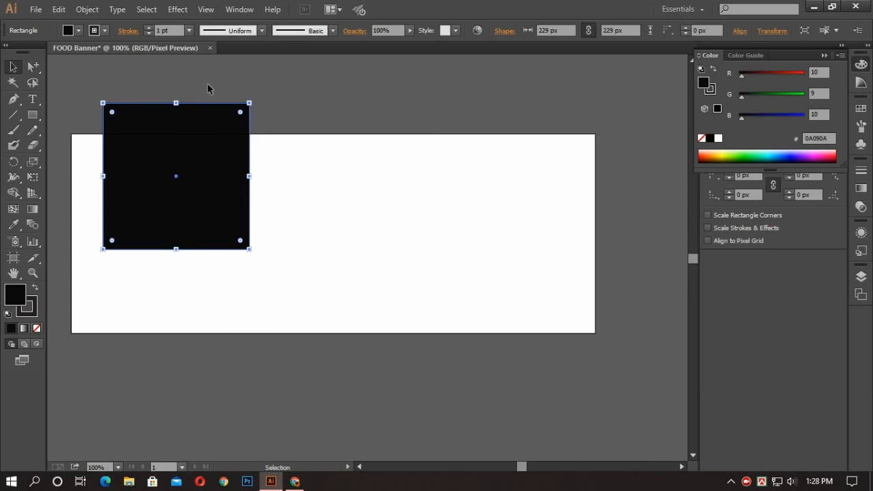
Rotate the black square into a diamond and enlarge it to about 280 px over the artboard's upper-left corner
scroll(208, 89, "right", 1)
scroll(207, 89, "left", 4)
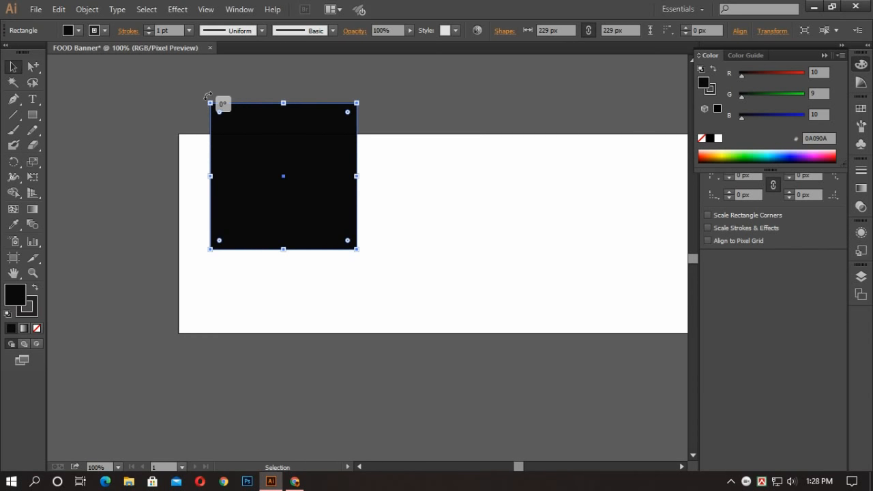
left_click_drag(208, 96, 241, 188)
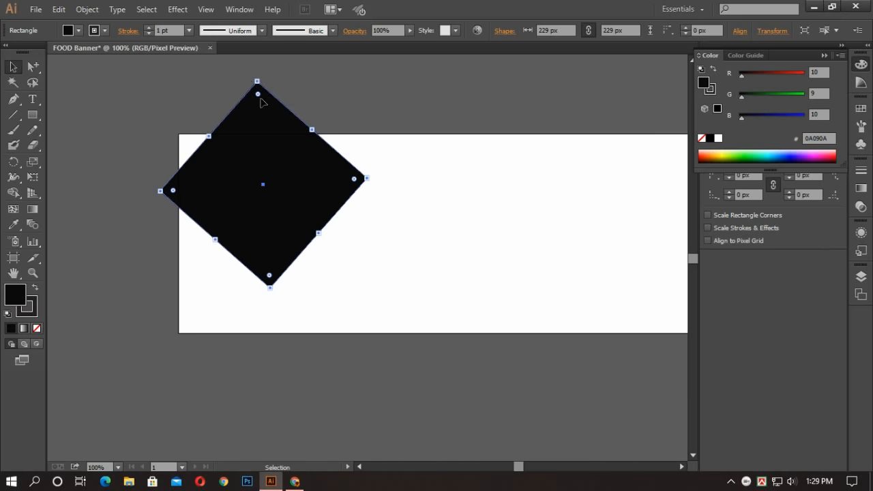
left_click_drag(159, 192, 87, 169)
mouse_move(213, 222)
left_mouse_down()
mouse_move(234, 226)
mouse_move(225, 214)
left_mouse_up()
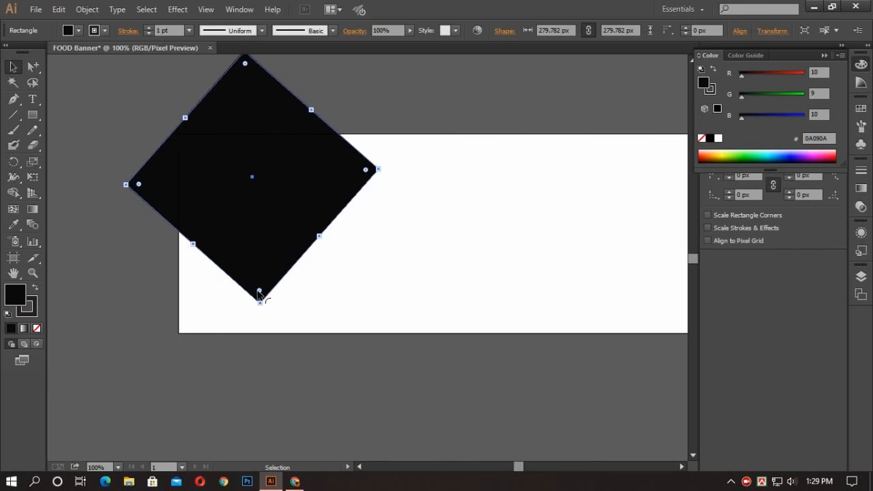
Round all corners of the diamond to about 48 px and enlarge it to about 352 px
left_click_drag(259, 294, 268, 270)
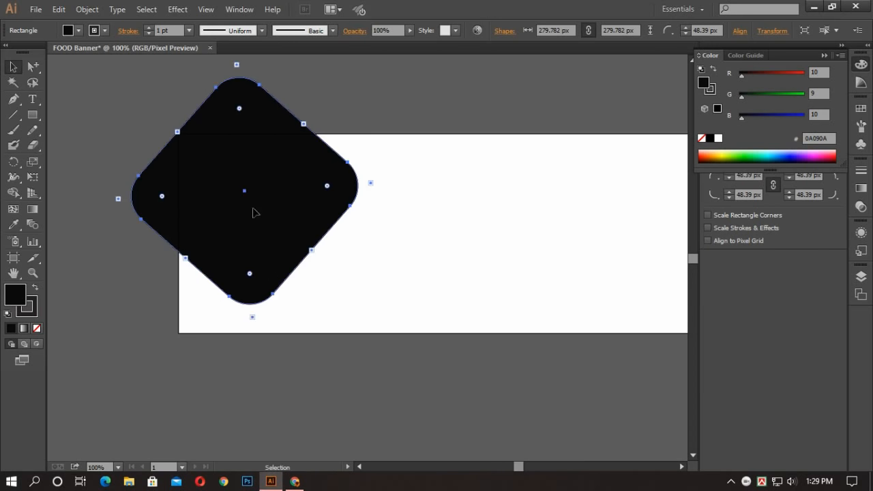
mouse_move(237, 66)
left_mouse_down()
mouse_move(231, 51)
mouse_move(225, 70)
left_mouse_up()
left_click(225, 70)
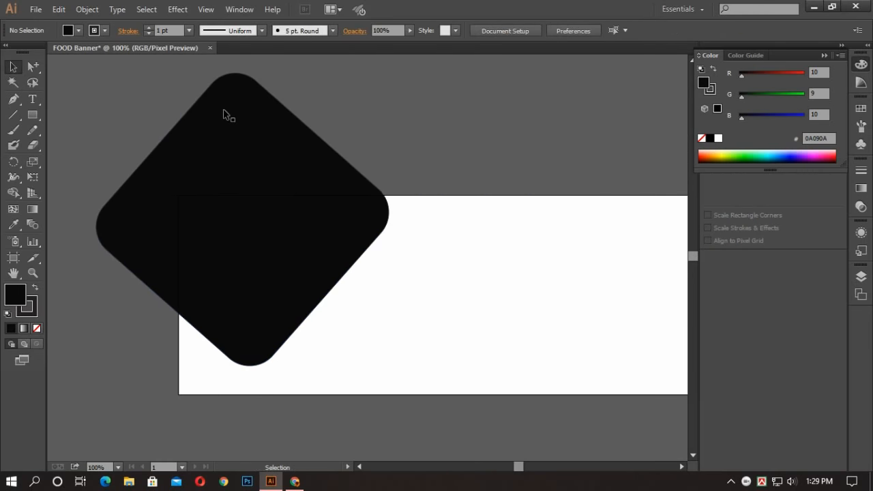
Resize the rounded diamond to about 297 by 311 px and position it over the artboard's left end
left_click(260, 156)
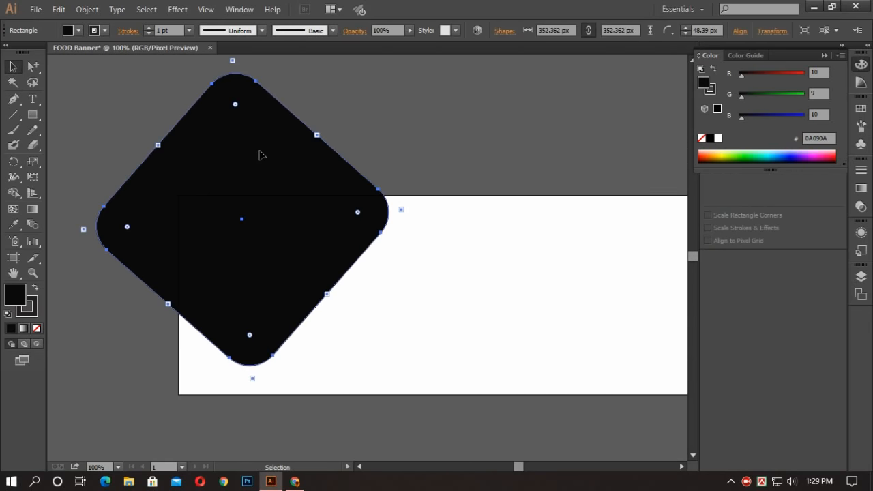
left_click_drag(317, 135, 300, 167)
left_click(357, 141)
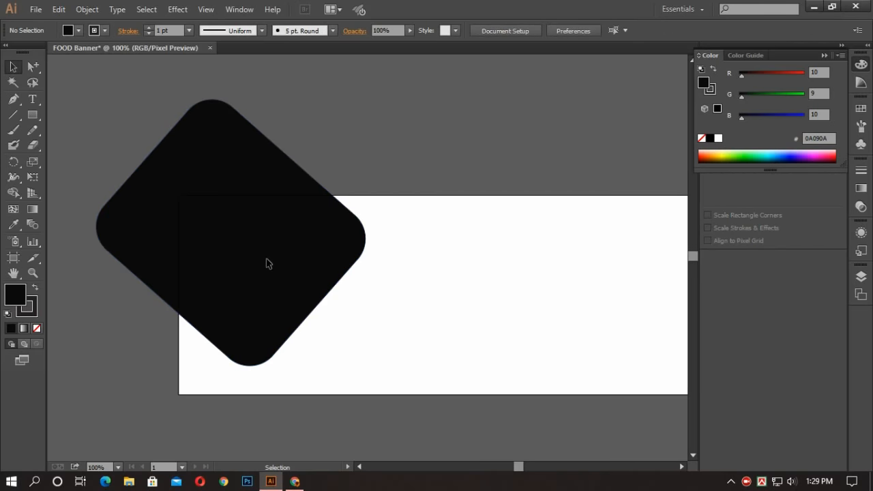
left_click_drag(266, 264, 284, 258)
left_click_drag(165, 158, 185, 175)
left_click(359, 125)
scroll(361, 128, "down", 2)
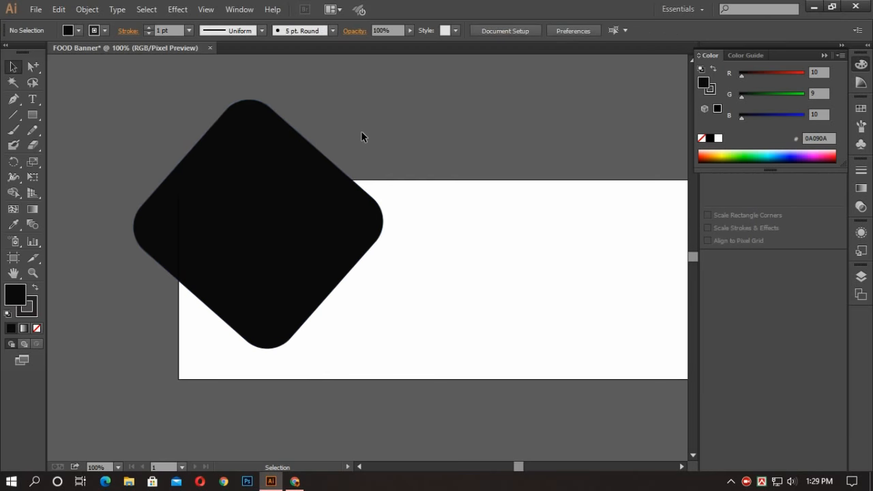
Duplicate the rounded diamond three times, over the artboard's top edge, its bottom edge and its lower-left corner
left_click(255, 210)
left_click_drag(259, 212, 458, 111)
left_click(52, 415)
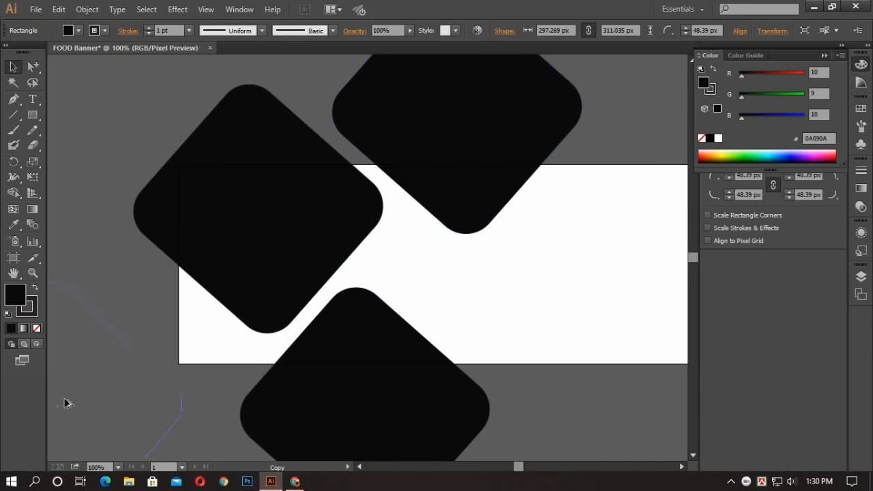
Make a diamond copy of about 102 by 106 px in the gap between the large ones and duplicate it at the artboard's lower-right corner
left_click_drag(87, 363, 563, 316)
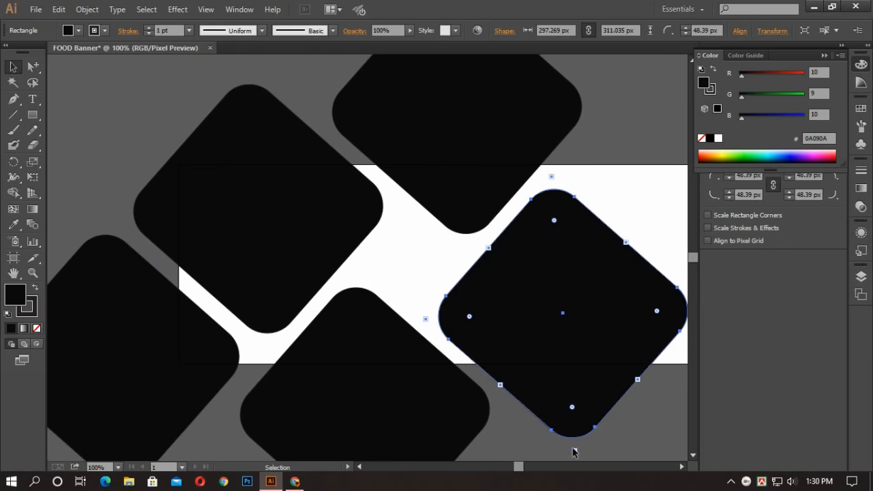
left_click_drag(575, 453, 536, 299)
left_click_drag(556, 225, 418, 269)
left_click(501, 244)
scroll(491, 293, "down", 2)
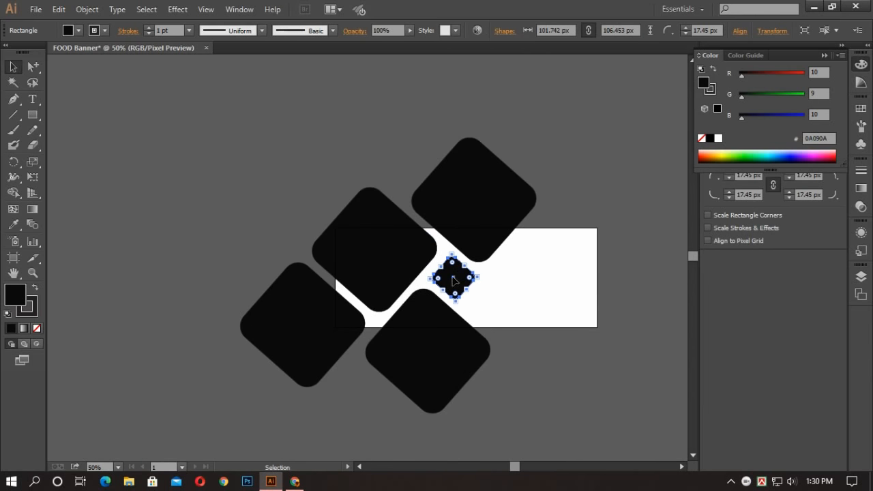
left_click_drag(455, 280, 571, 333)
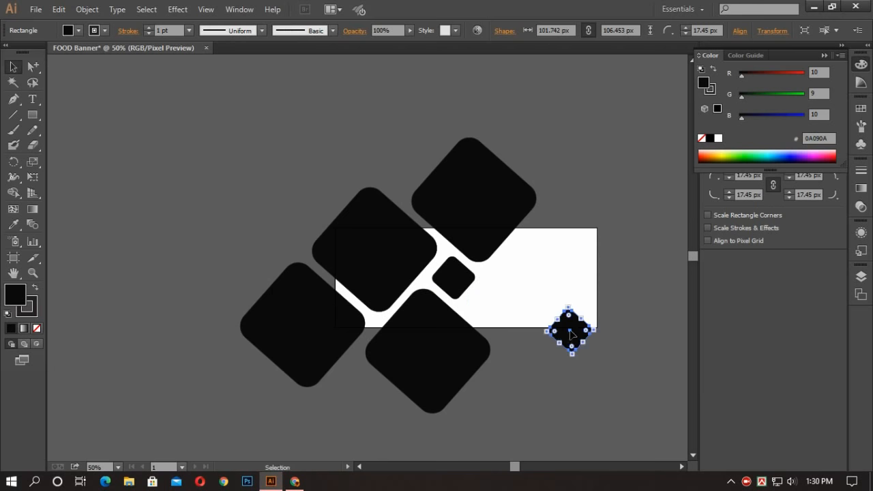
left_click(545, 370)
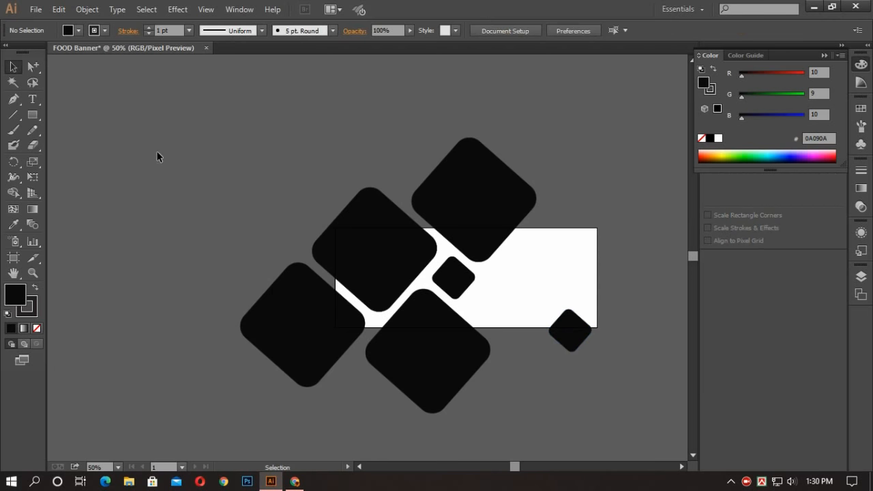
left_click_drag(160, 152, 595, 349)
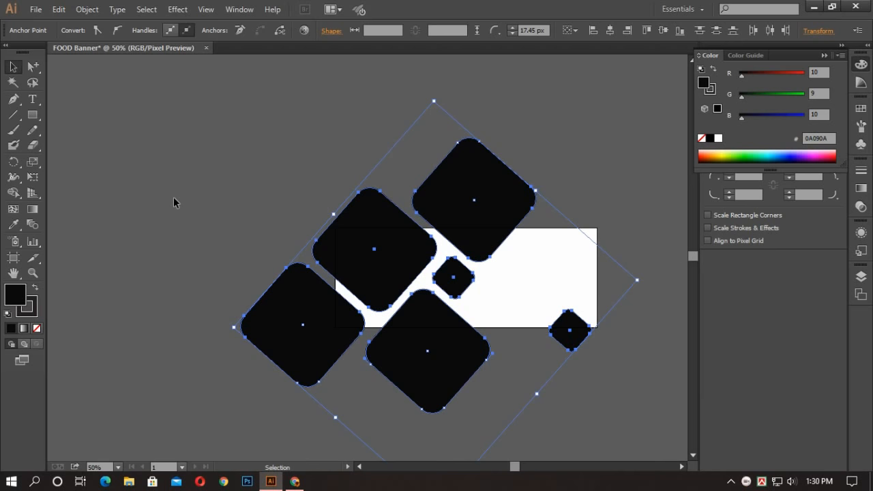
left_click(13, 192)
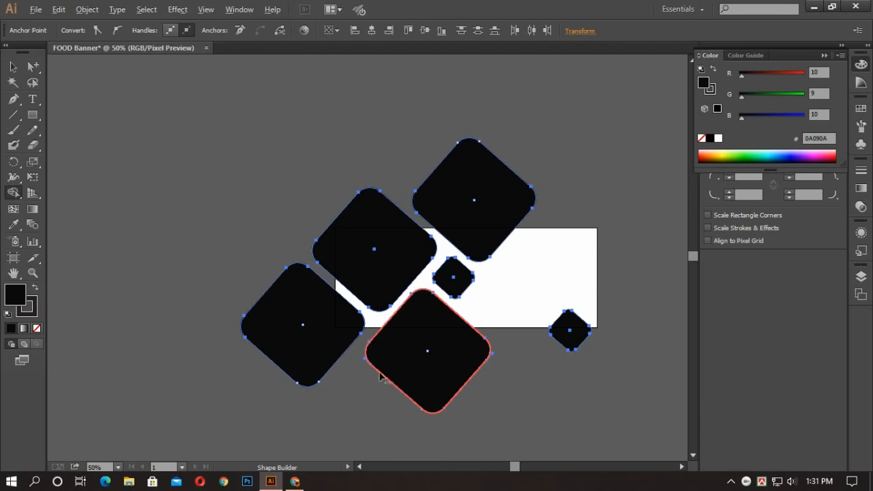
left_click(12, 67)
left_click(146, 170)
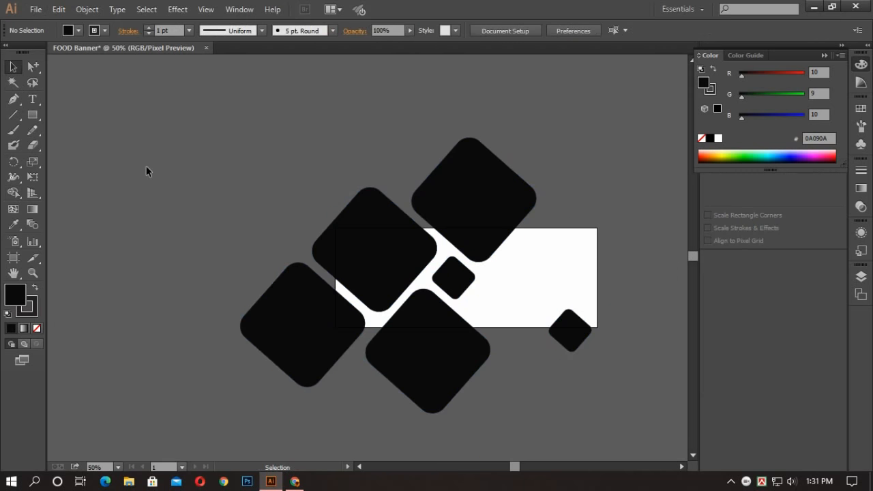
Draw a rectangle covering the entire artboard on top of the diamonds
key("m")
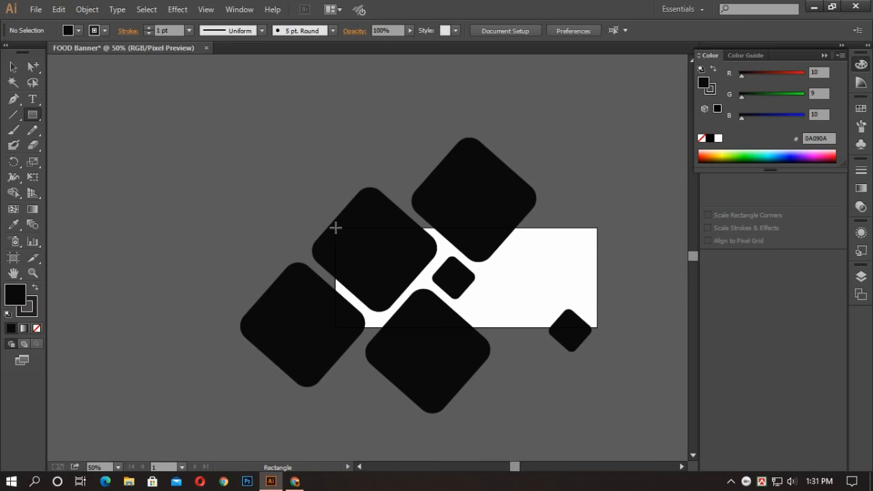
left_click_drag(335, 227, 597, 328)
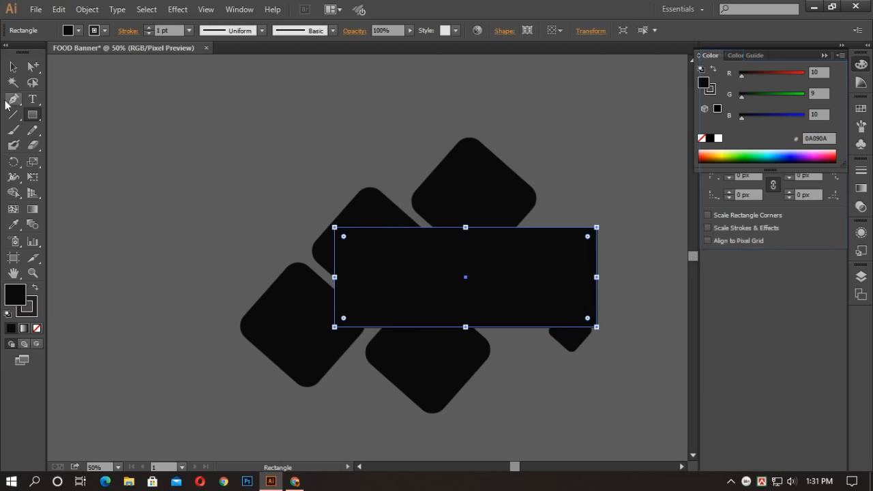
Fill the artboard-sized rectangle with pale pink EED0EF
double_click(16, 299)
type("EED0EF")
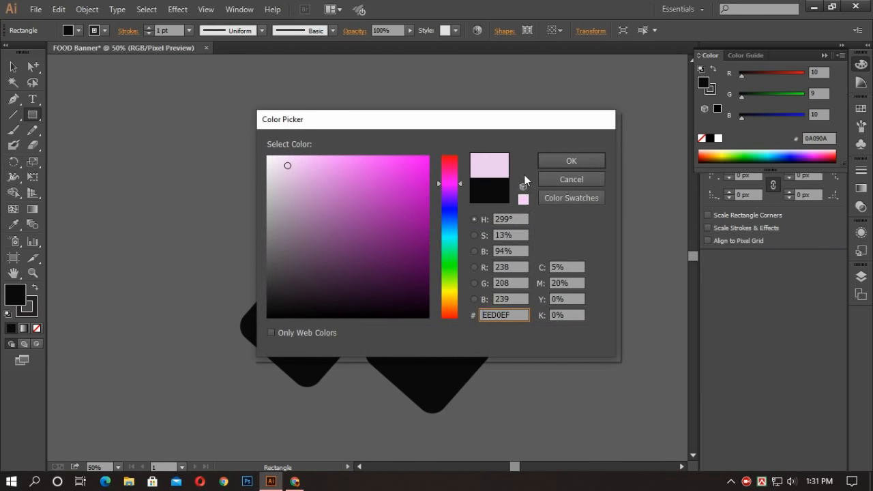
left_click(561, 161)
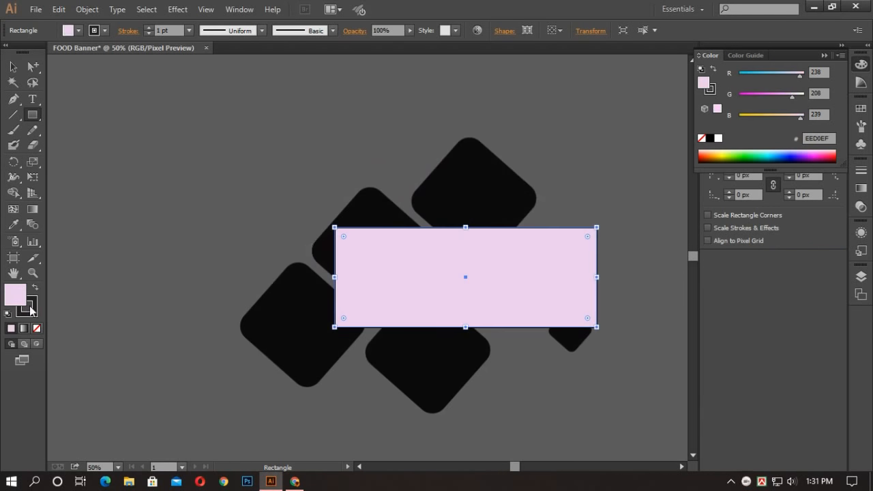
Fill the artboard-sized rectangle with pure black 000000 and deselect it
double_click(20, 300)
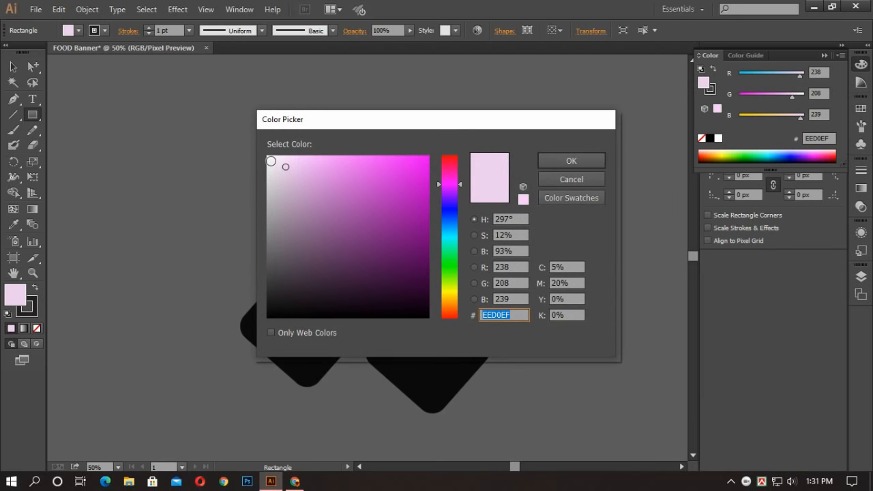
mouse_move(278, 162)
left_mouse_down()
mouse_move(317, 266)
mouse_move(409, 321)
mouse_move(295, 319)
mouse_move(428, 318)
left_mouse_up()
left_click(592, 162)
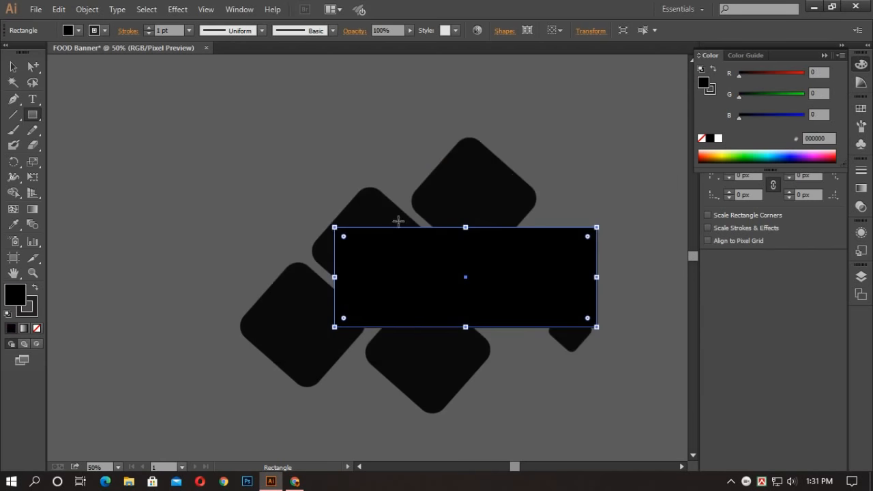
left_click(13, 66)
left_click(153, 132)
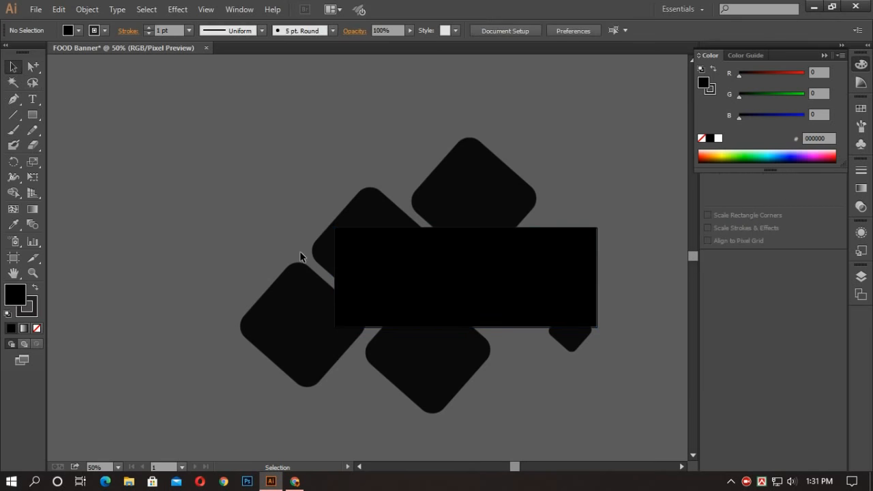
Fill the large diamond above the rectangle with gray 999699
left_click(473, 199)
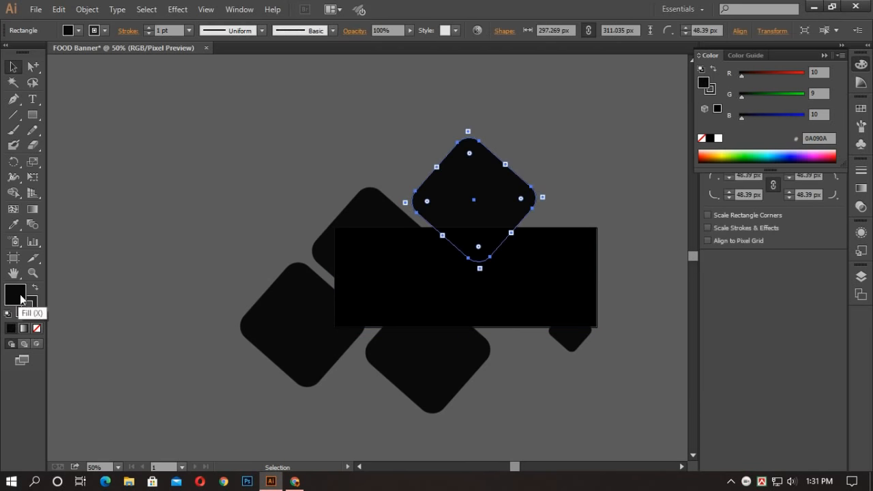
double_click(21, 298)
mouse_move(303, 189)
left_mouse_down()
mouse_move(296, 163)
mouse_move(266, 195)
mouse_move(270, 221)
left_mouse_up()
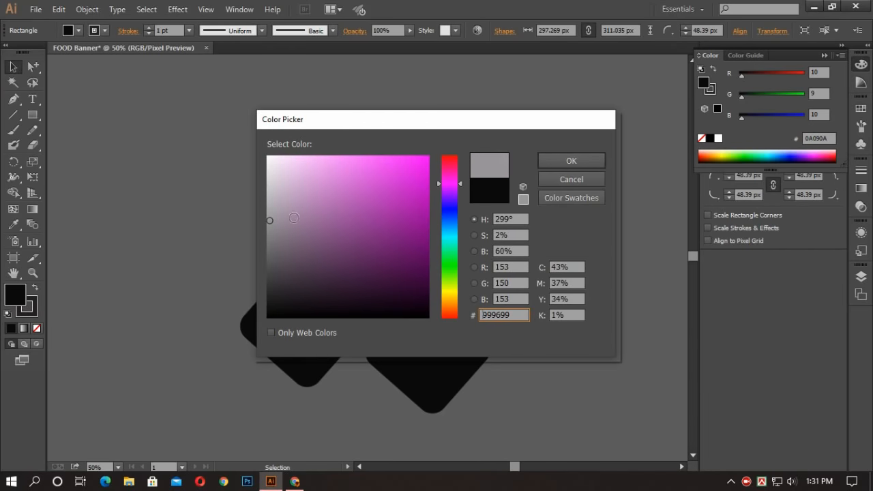
left_click(571, 161)
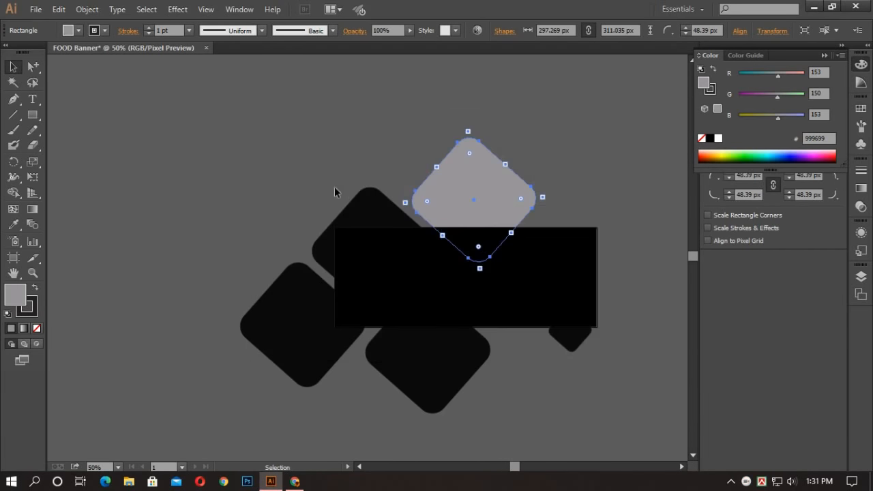
left_click(268, 167)
Fill the two large rounded diamonds at the rectangle's left end with gray 999699 sampled from the upper large diamond
left_click(372, 217)
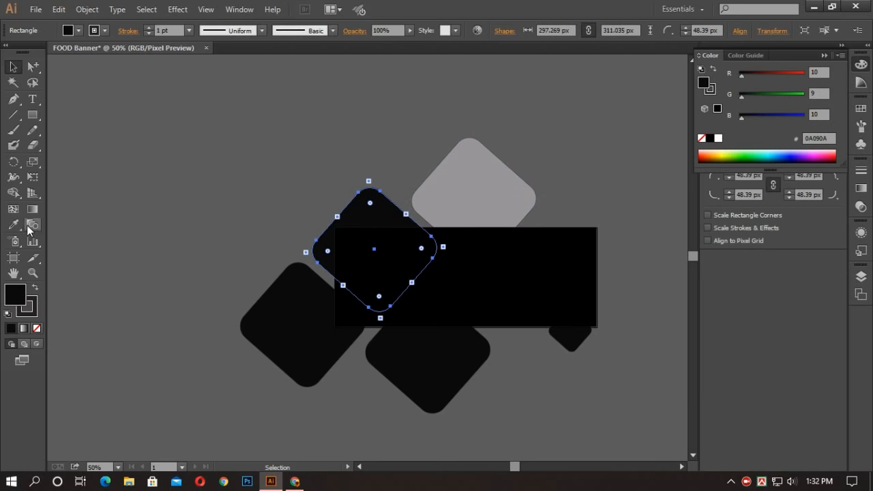
left_click(468, 209)
left_click(13, 66)
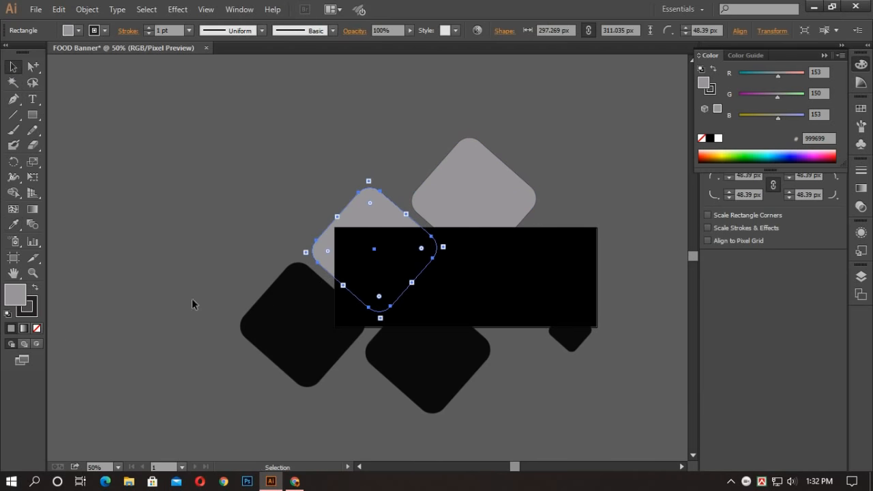
left_click(275, 325)
left_click(13, 224)
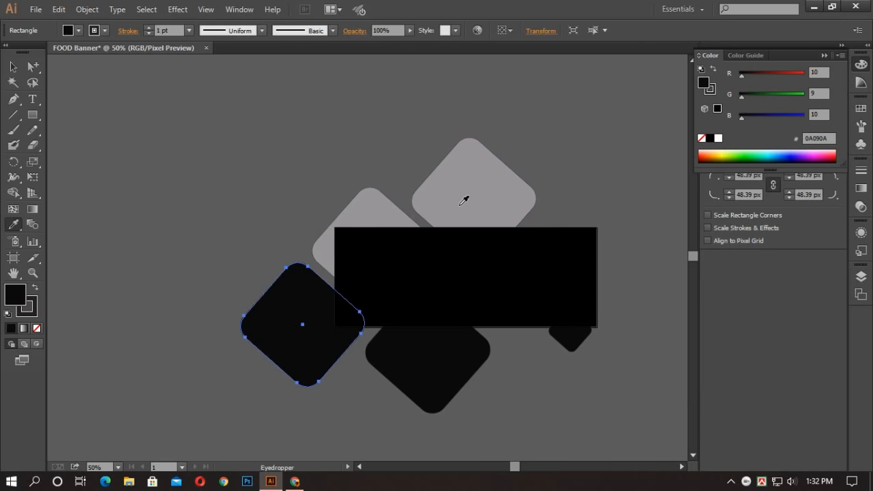
left_click(464, 200)
left_click(13, 67)
Give the large diamond below the rectangle and the small diamond at its lower-right corner the same gray 999699 fill
left_click(427, 351)
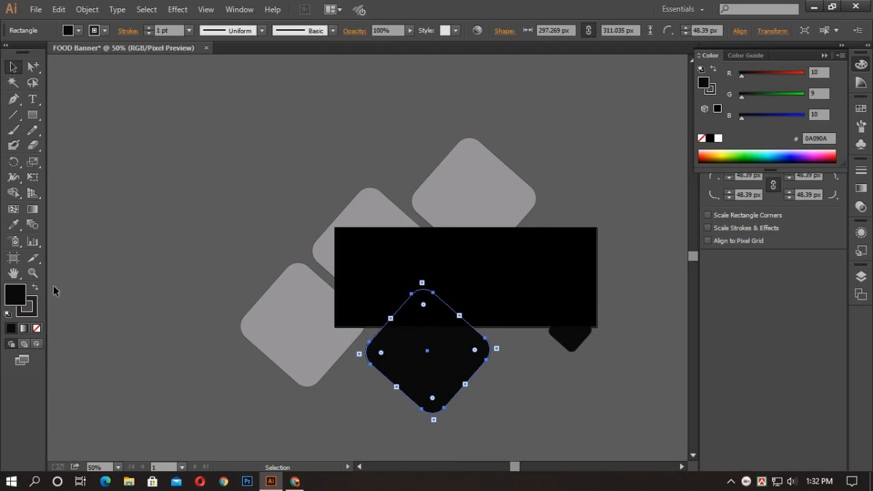
left_click(13, 224)
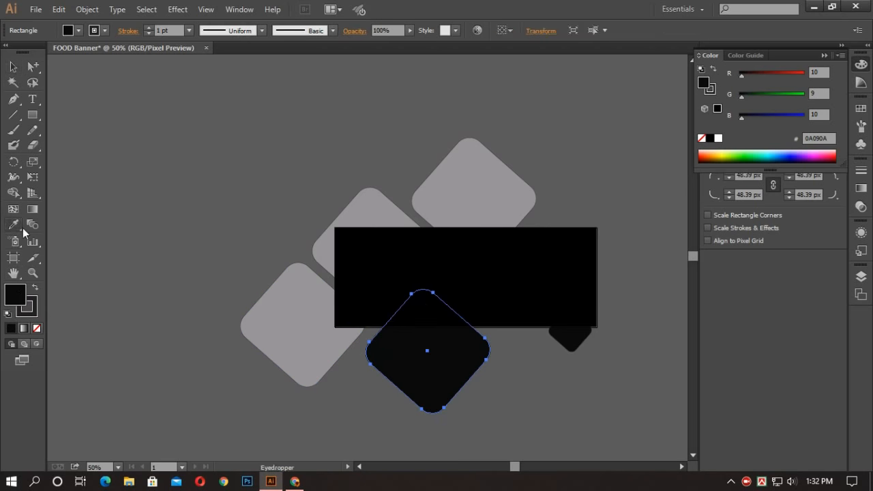
left_click(286, 313)
left_click(13, 66)
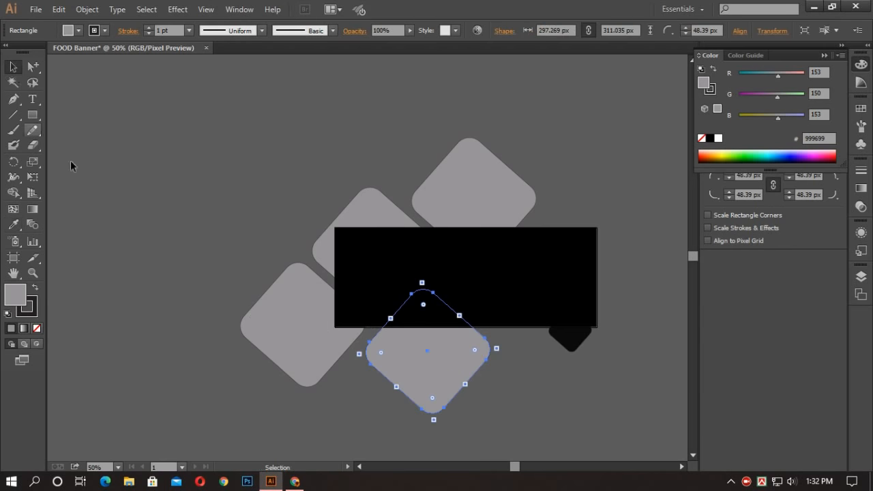
left_click(574, 348)
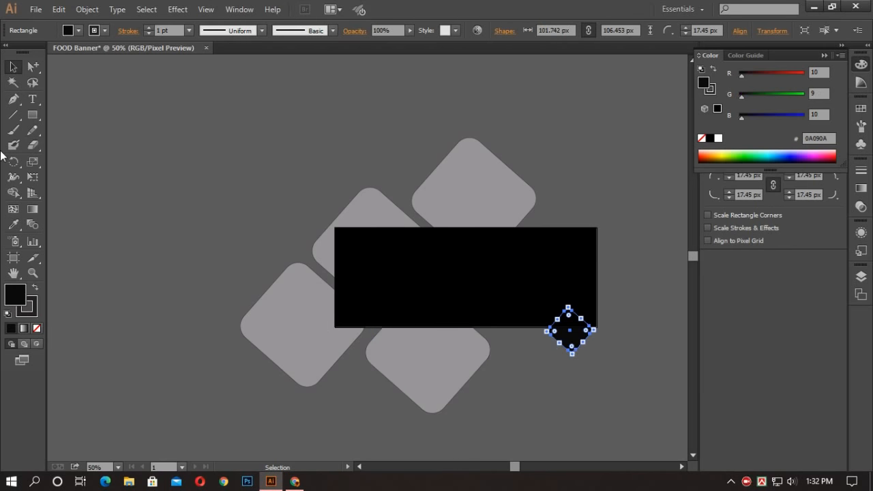
left_click(13, 224)
left_click(290, 343)
left_click(12, 66)
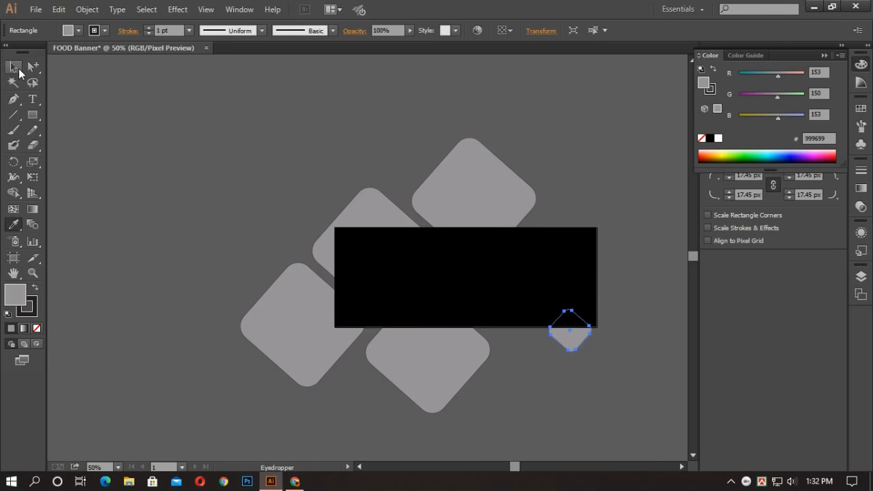
left_click(113, 165)
Send the black artboard-sized rectangle behind all the diamonds and deselect it
left_click(400, 301)
key("ctrl+bracketleft")
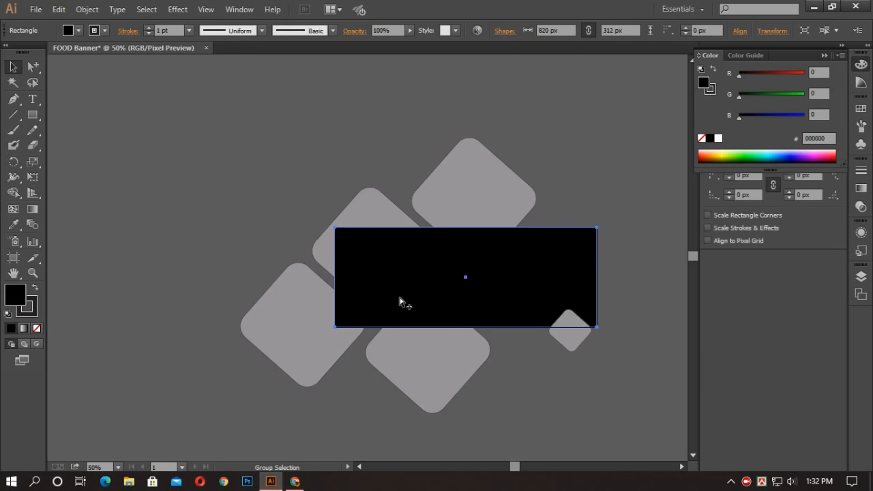
key("ctrl+bracketleft")
key("ctrl+shift+bracketleft")
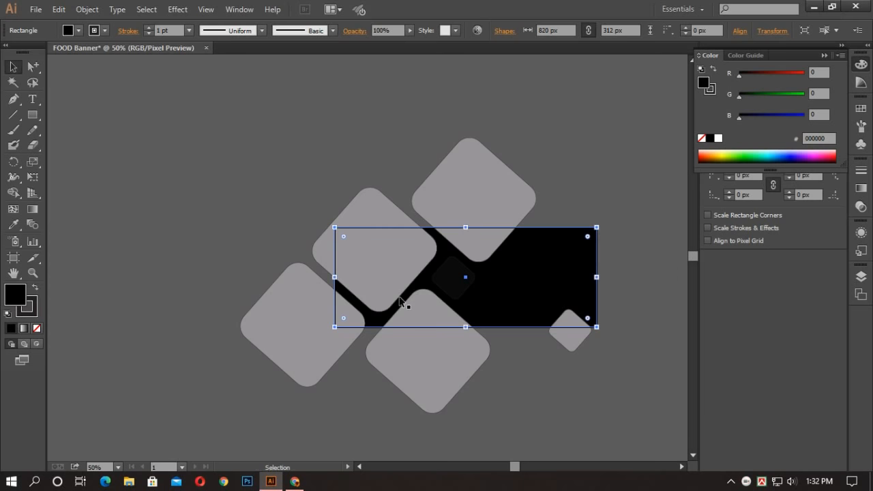
left_click(154, 160)
Fill the small dark diamond between the large ones with the sampled gray 999699 and deselect it
left_click(468, 292)
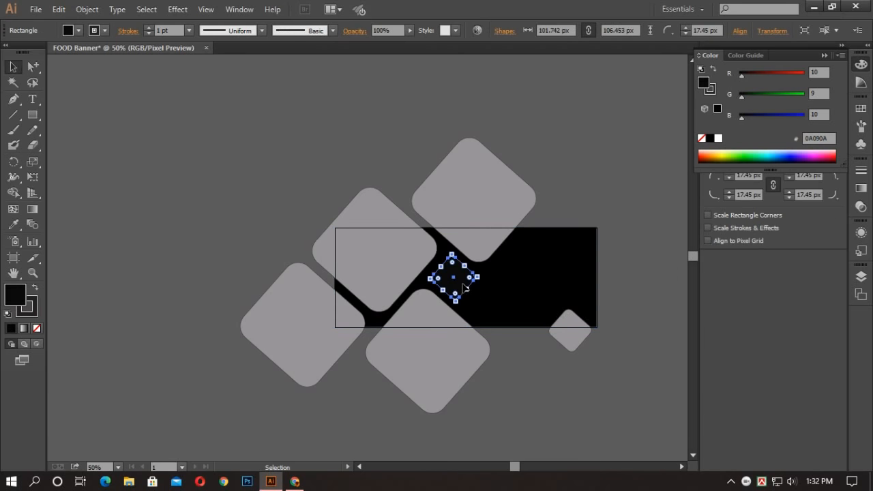
left_click(13, 224)
left_click(285, 306)
left_click(289, 307)
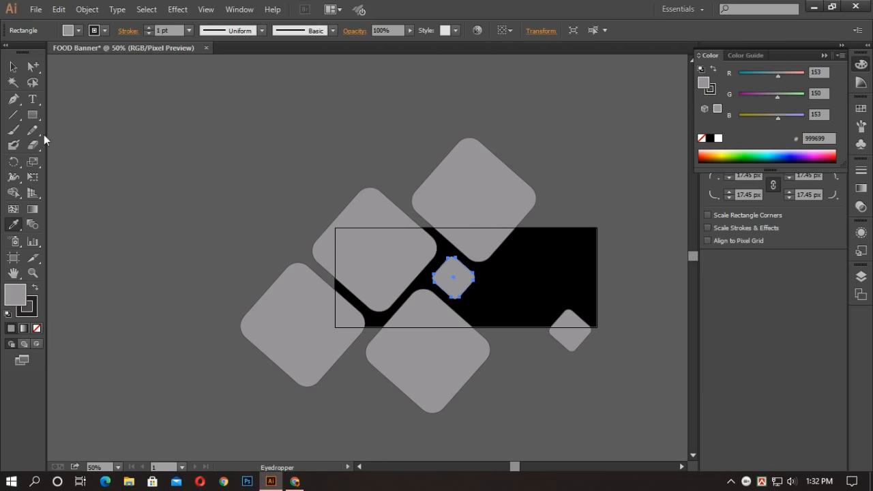
left_click(12, 66)
left_click(161, 163)
Trim away the parts of the four large diamonds that extend beyond the black rectangle with the Shape Builder tool
left_click_drag(249, 190, 586, 380)
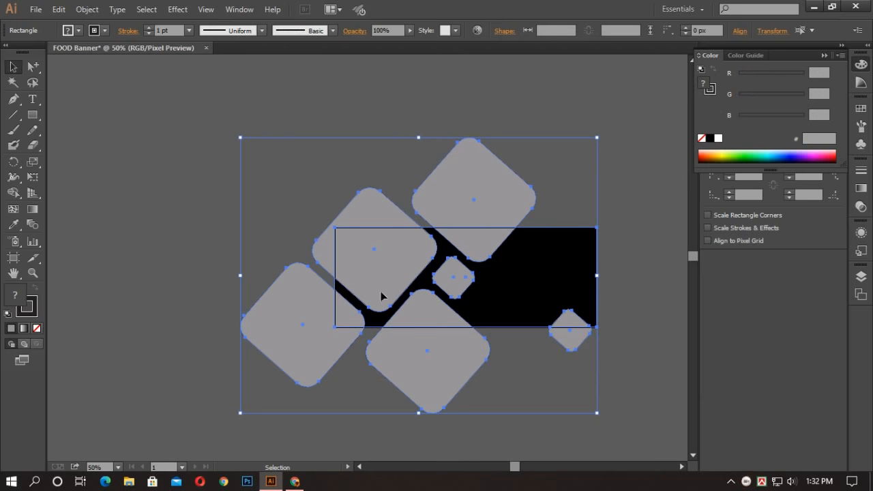
left_click(13, 192)
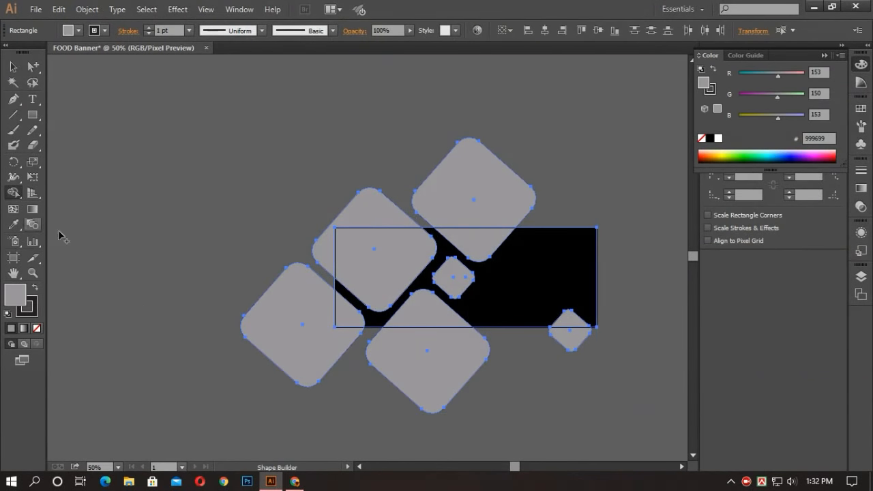
left_click(307, 360, "alt")
left_click(418, 382, "alt")
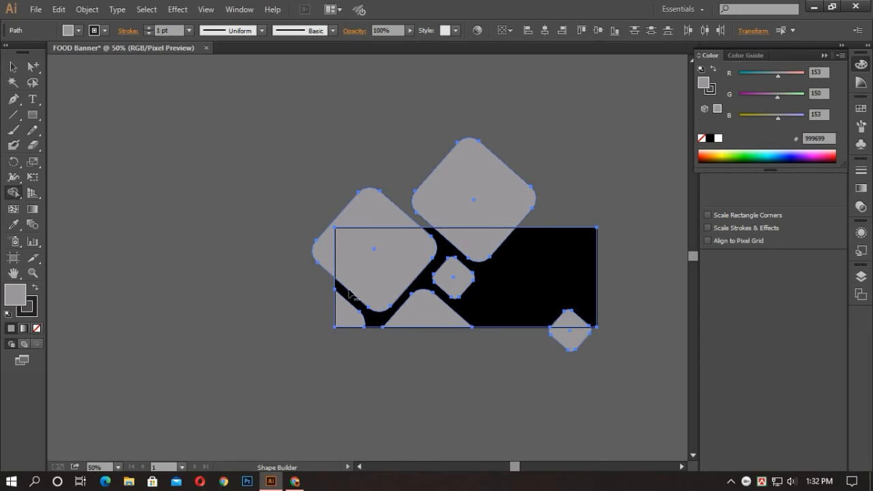
left_click(319, 244, "alt")
left_click(464, 191, "alt")
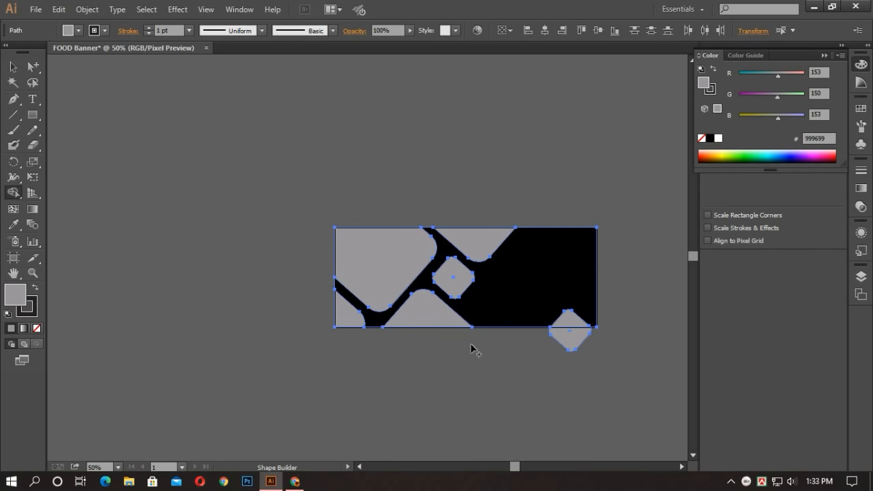
key("alt")
key("alt")
left_click(10, 68)
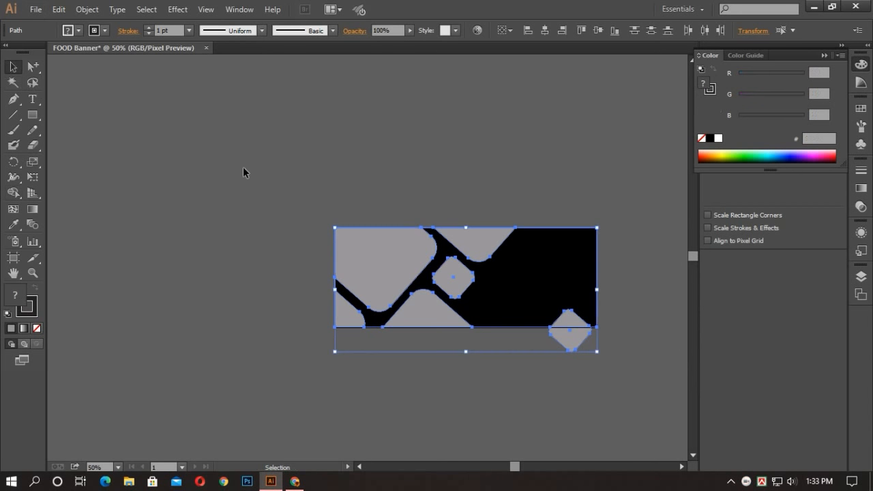
left_click(233, 171)
Lock the black background shape
scroll(364, 382, "right", 2)
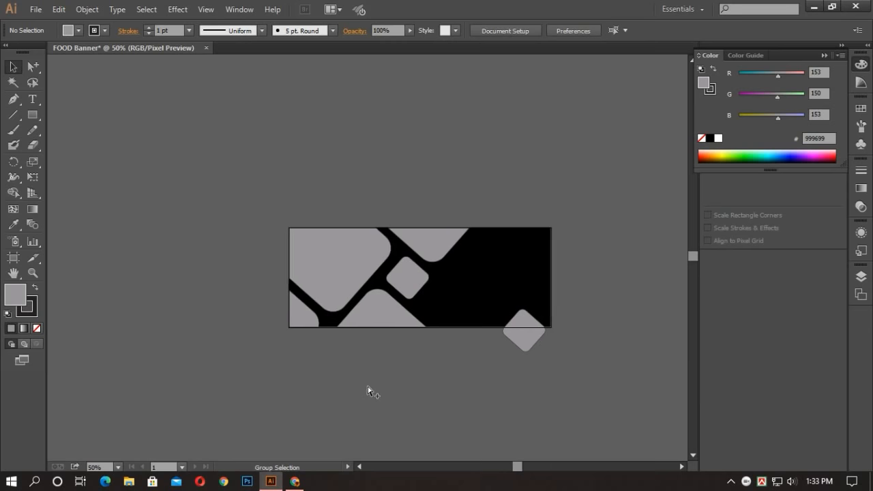
scroll(368, 387, "up", 1)
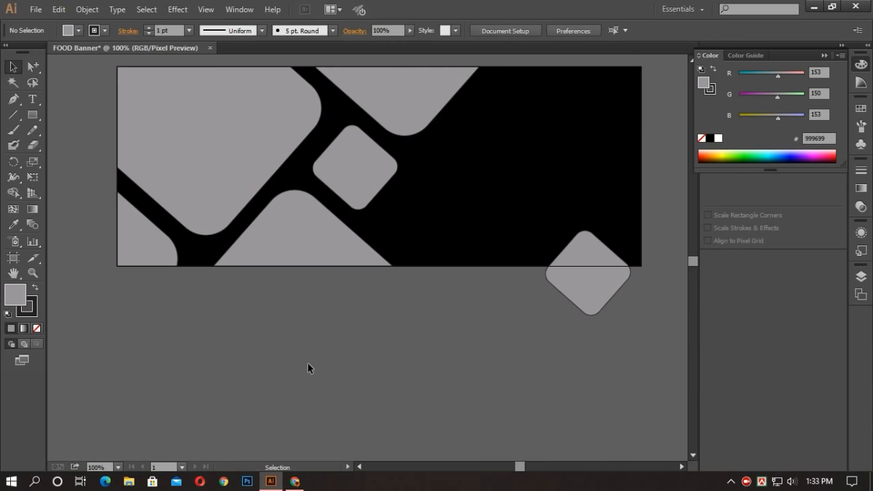
scroll(307, 361, "up", 1)
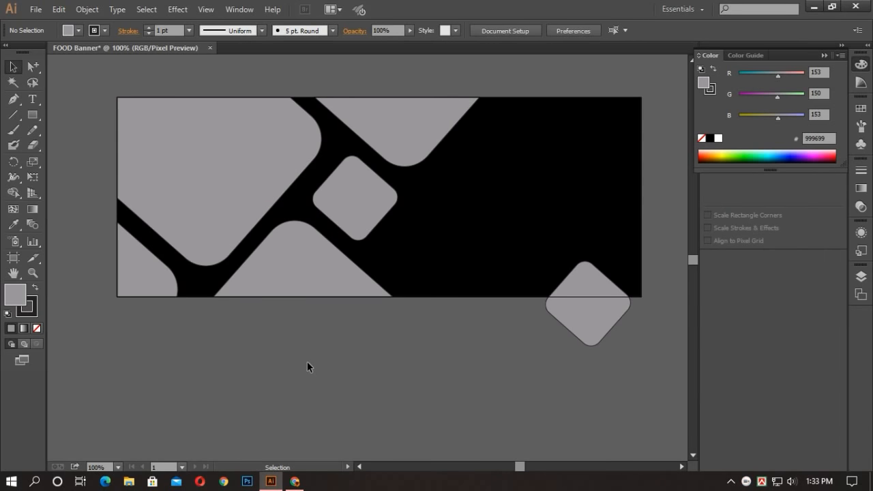
left_click(485, 226)
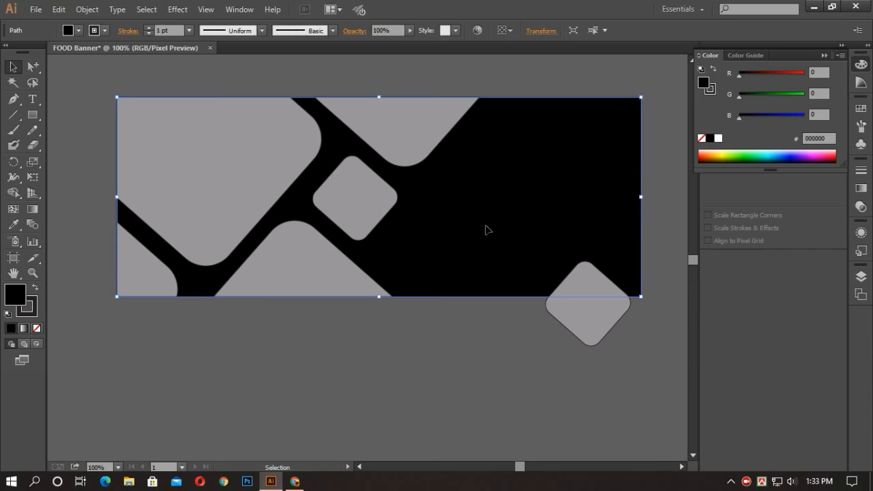
left_click(86, 9)
mouse_move(224, 88)
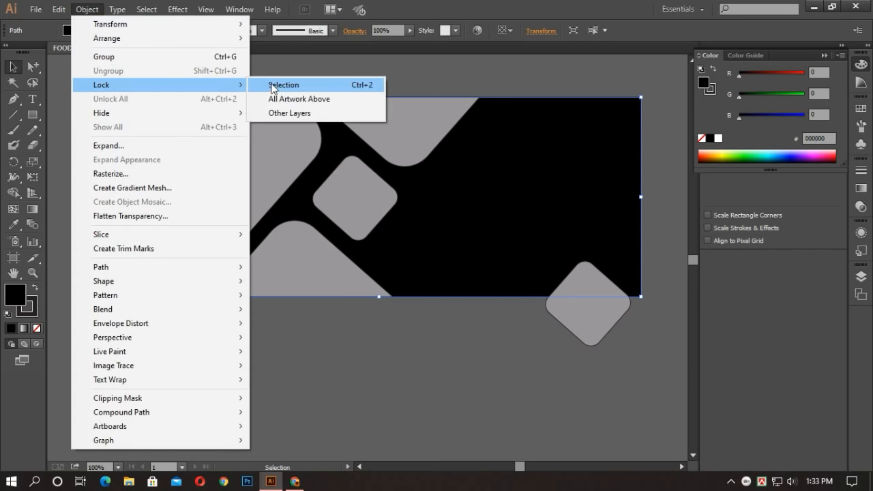
left_click(284, 85)
Combine the upper-left, lower-left and bottom gray shapes of the banner into one compound path
scroll(262, 352, "up", 1)
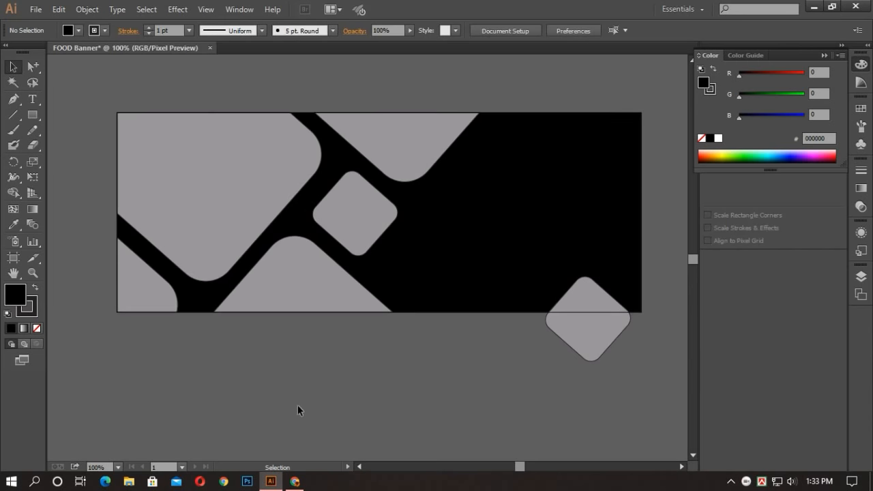
left_click(300, 302)
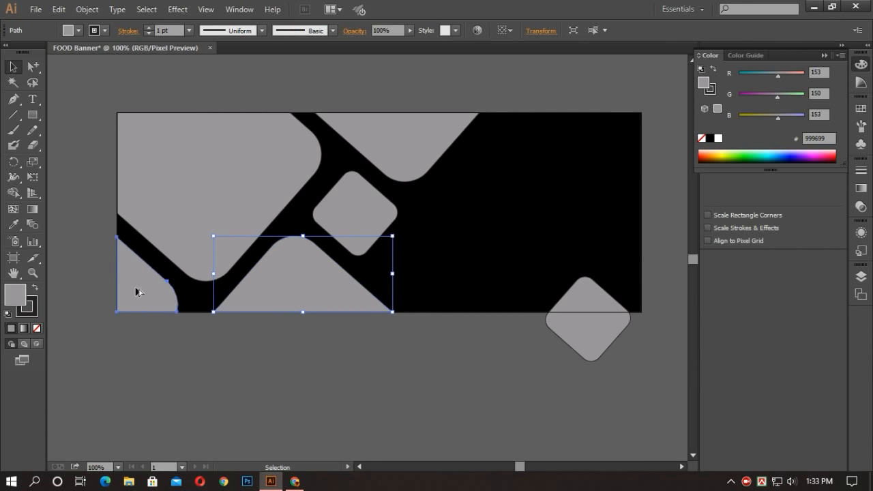
left_click(136, 292)
left_click(209, 234, "shift")
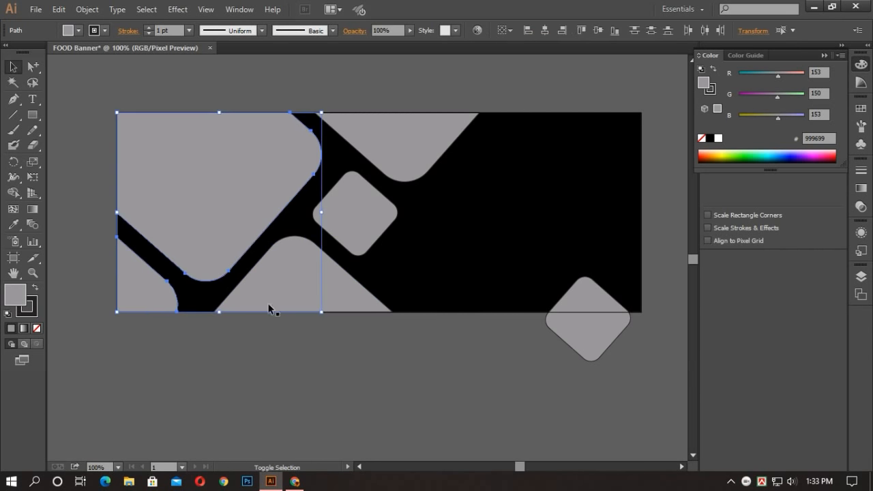
left_click(286, 292, "shift")
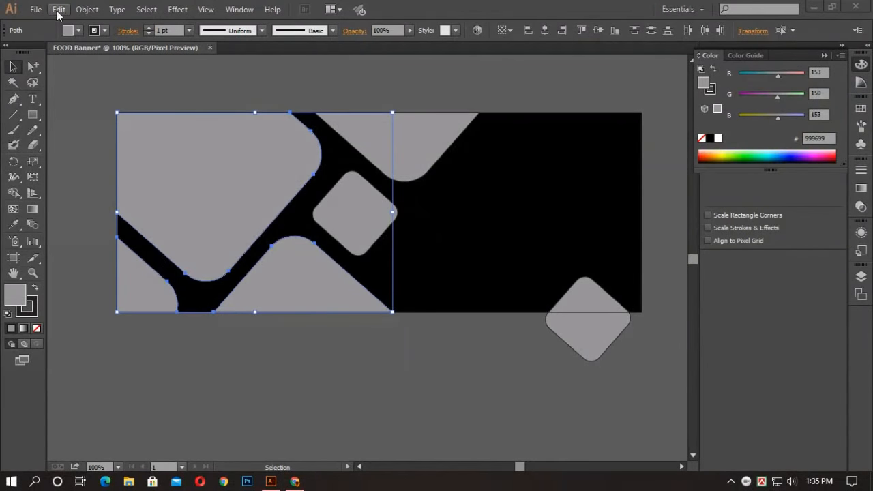
left_click(87, 9)
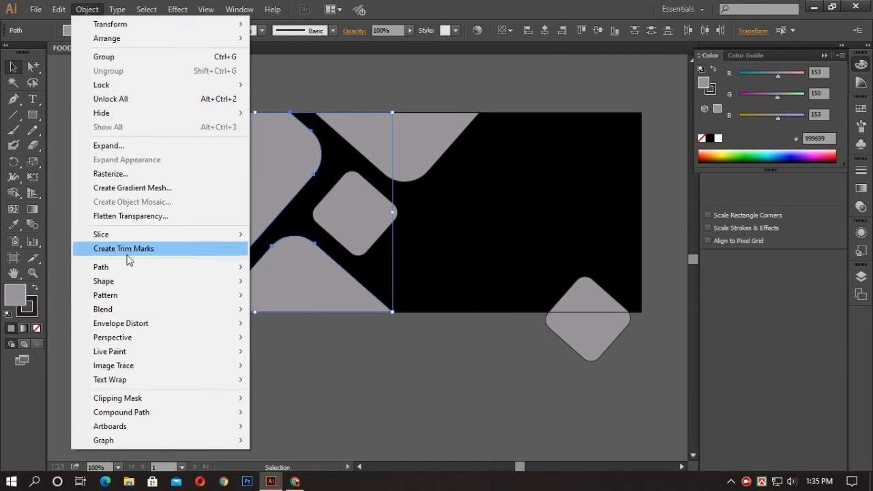
mouse_move(139, 420)
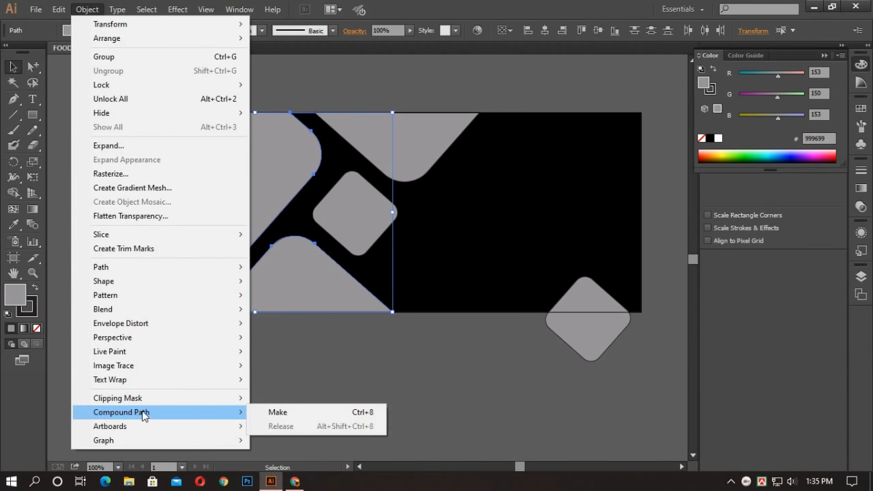
left_click(269, 413)
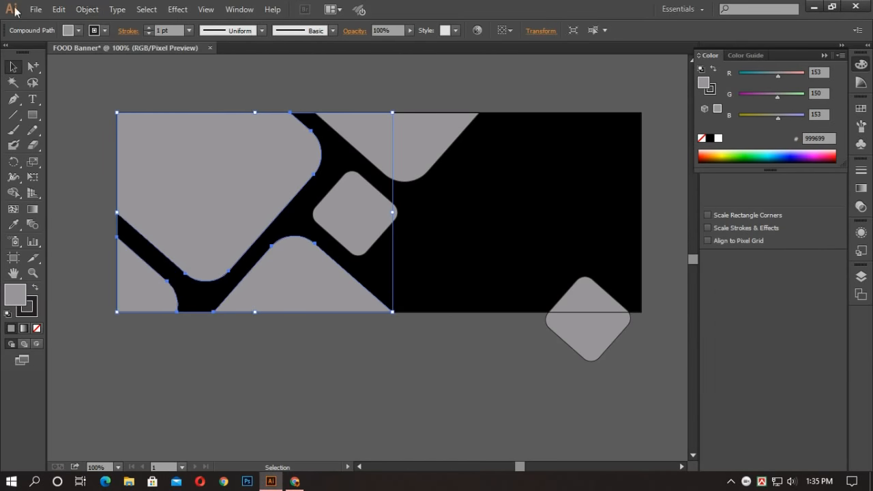
Place the photo 462773.jpg from the Desktop over the banner's left part, about 358 × 224 px in size
left_click(35, 8)
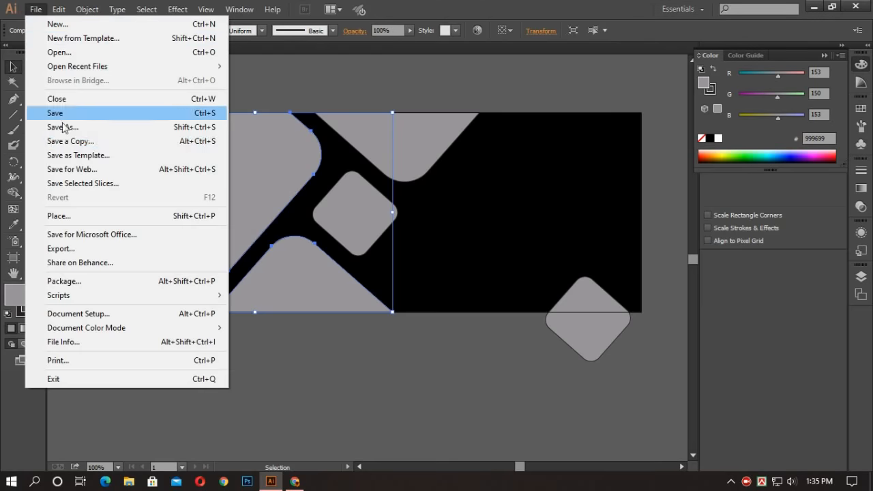
left_click(75, 216)
scroll(158, 202, "down", 3)
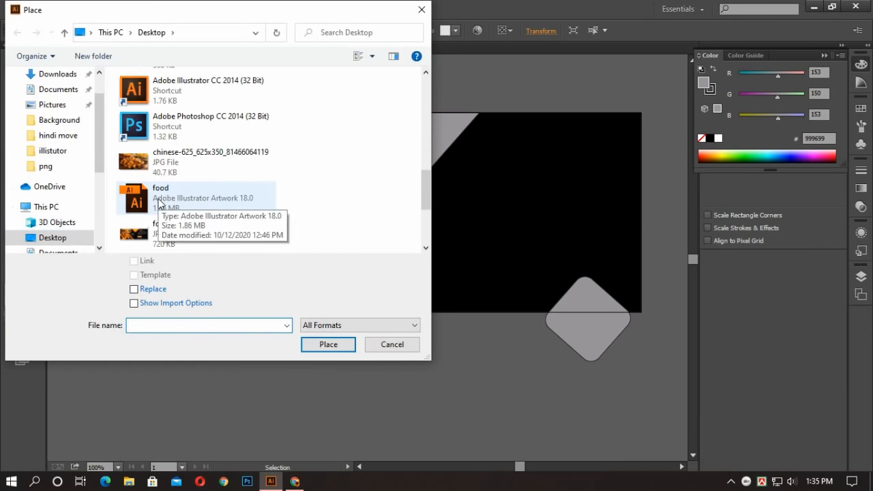
scroll(161, 194, "down", 4)
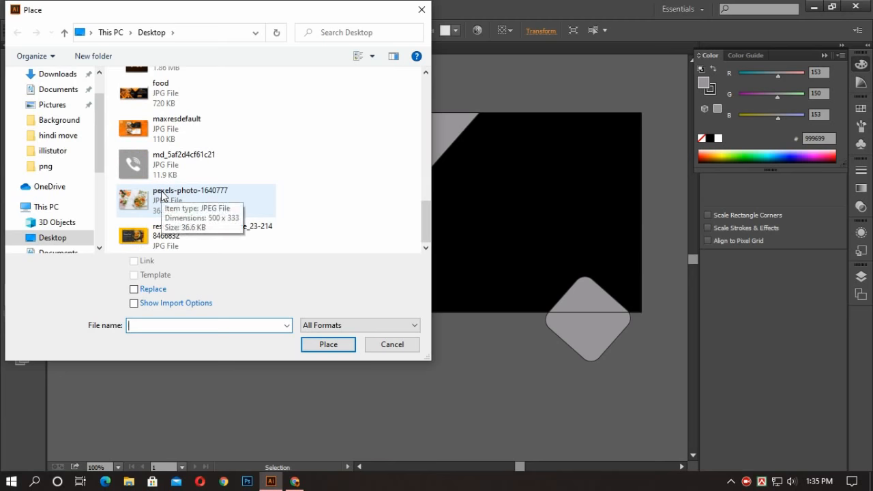
scroll(167, 204, "up", 3)
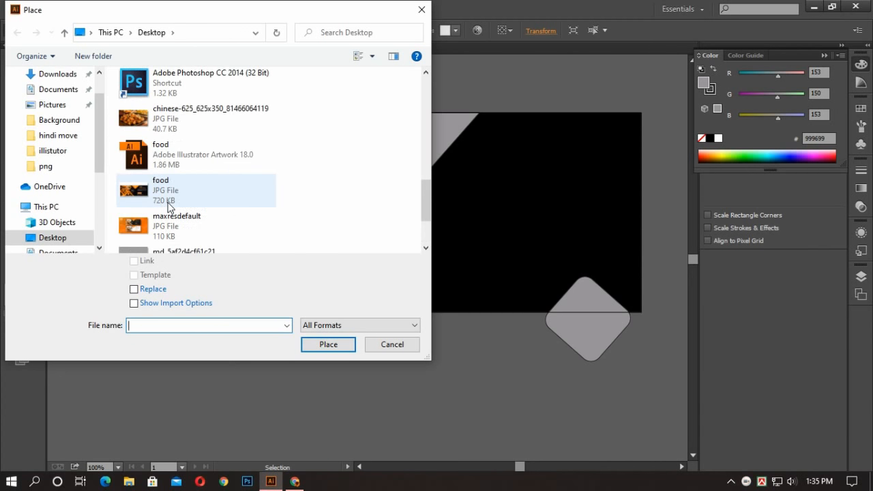
scroll(168, 208, "up", 5)
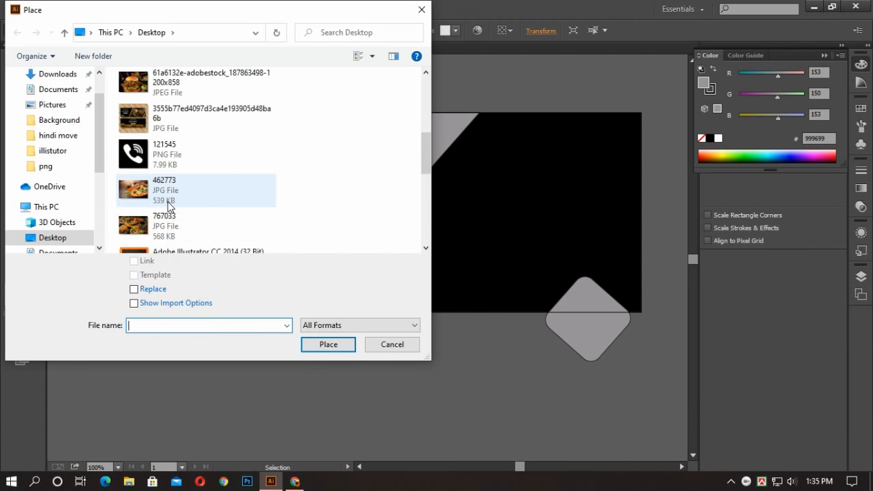
left_click(134, 193)
left_click(327, 345)
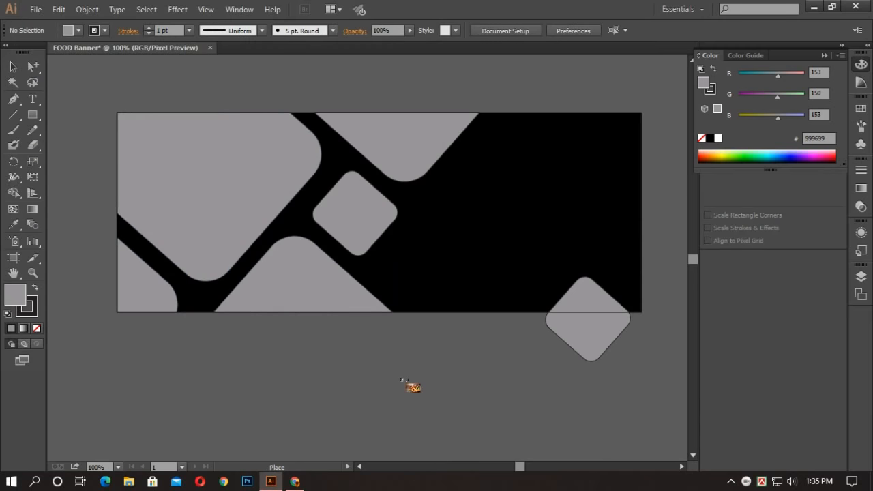
left_click(95, 107)
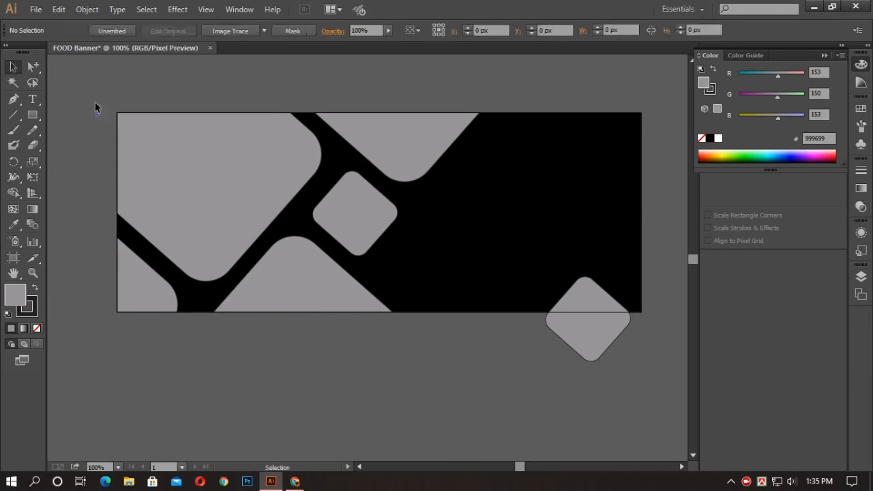
left_click_drag(103, 120, 371, 332)
Enlarge the pizza photo to about 527 × 334 px and position it so it covers the gray compound path
left_click_drag(264, 278, 208, 211)
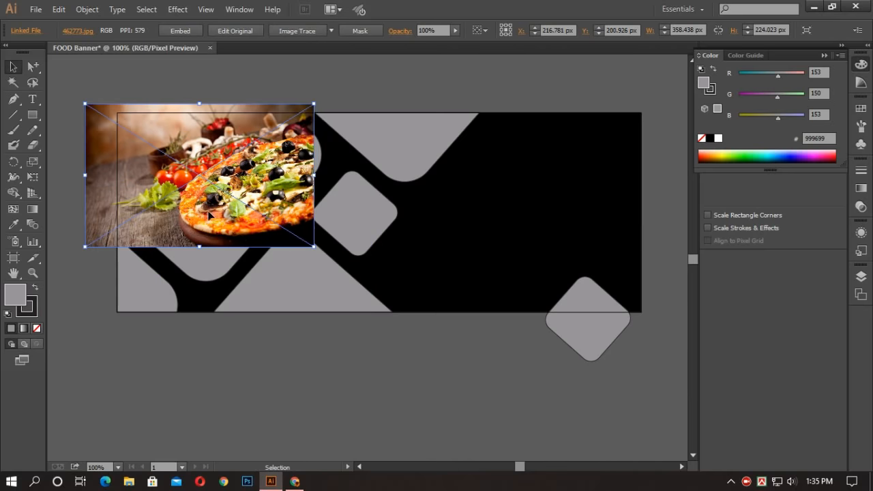
left_click_drag(313, 246, 400, 373)
left_click_drag(306, 271, 282, 271)
left_click_drag(379, 305, 394, 315)
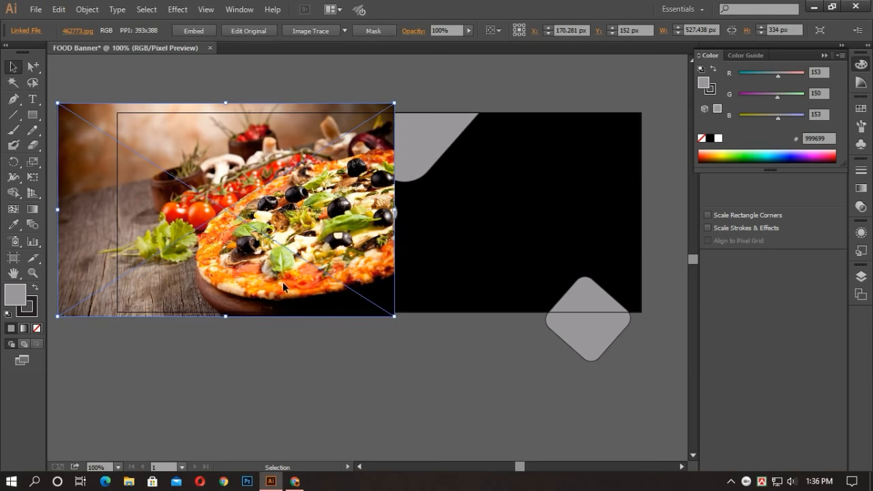
left_click_drag(282, 282, 294, 276)
Send the pizza photo to the back and clip it with the gray compound path
right_click(149, 185)
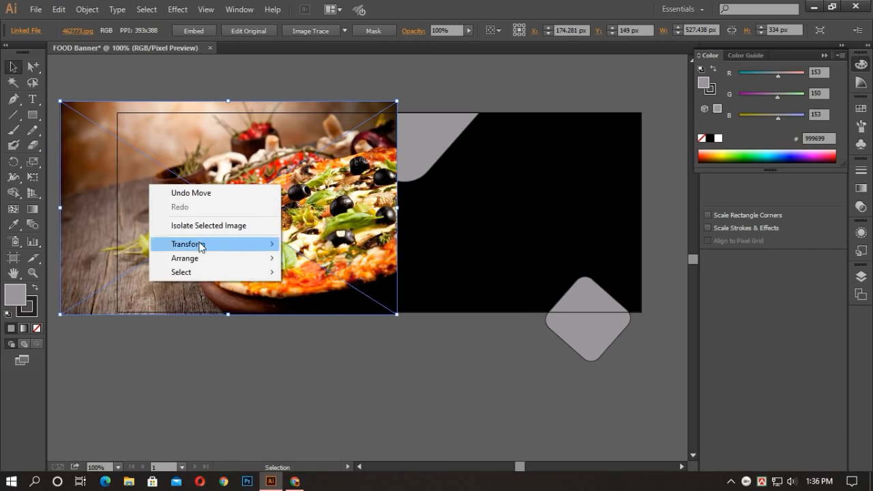
mouse_move(204, 259)
left_click(337, 301)
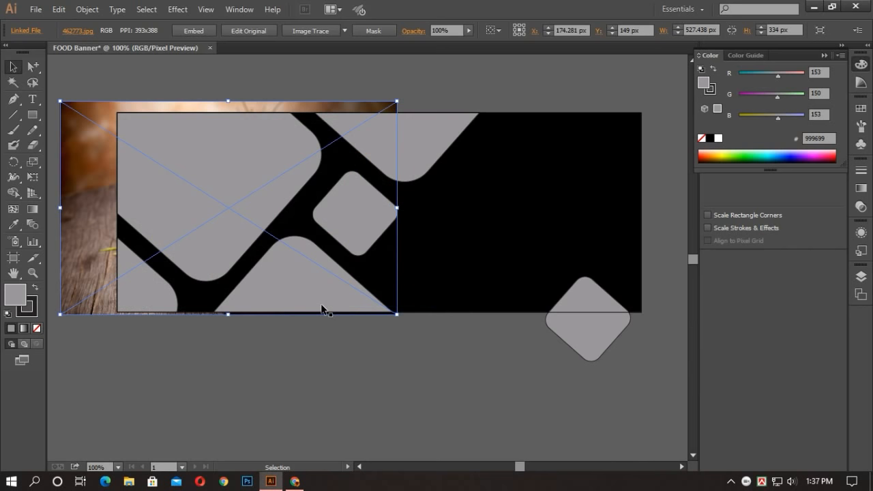
left_click(167, 172, "shift")
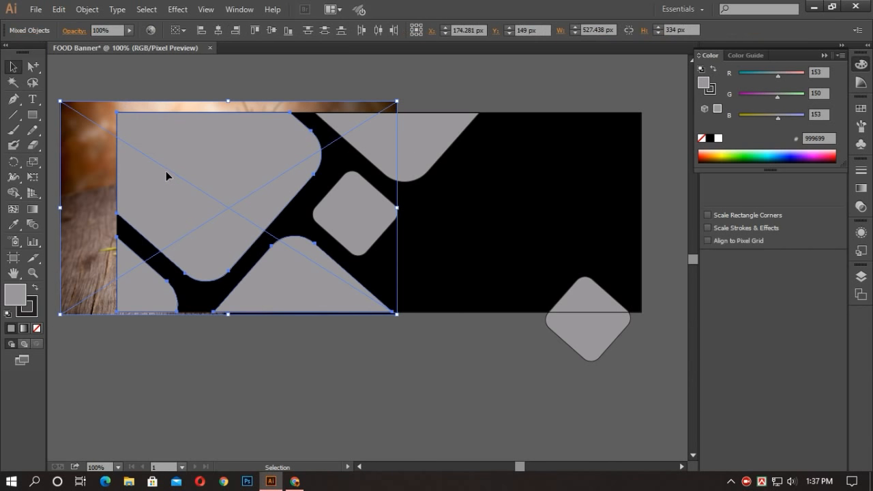
right_click(193, 131)
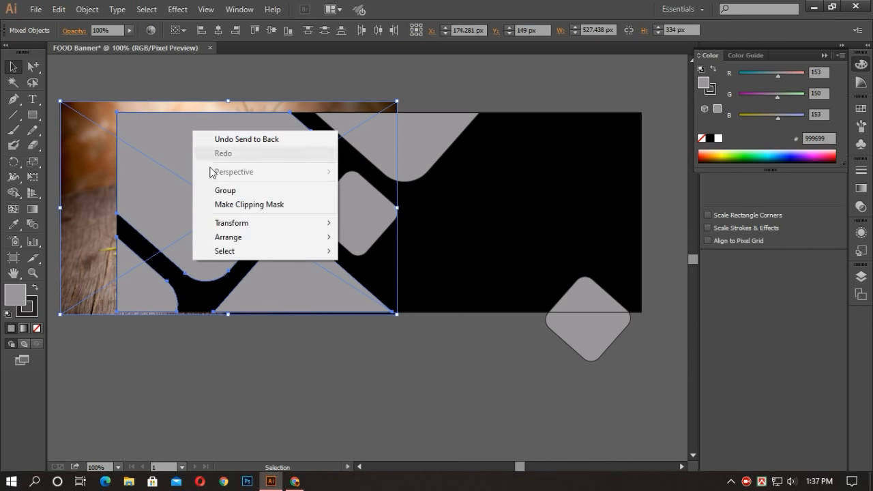
left_click(227, 205)
left_click(187, 94)
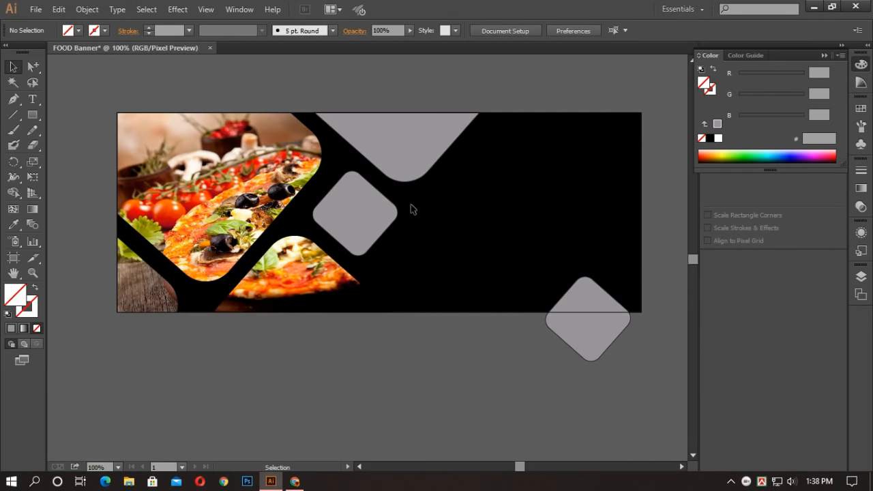
Fill the gray shape at the banner's top edge with orange E59C0C and deselect it
left_click(13, 99)
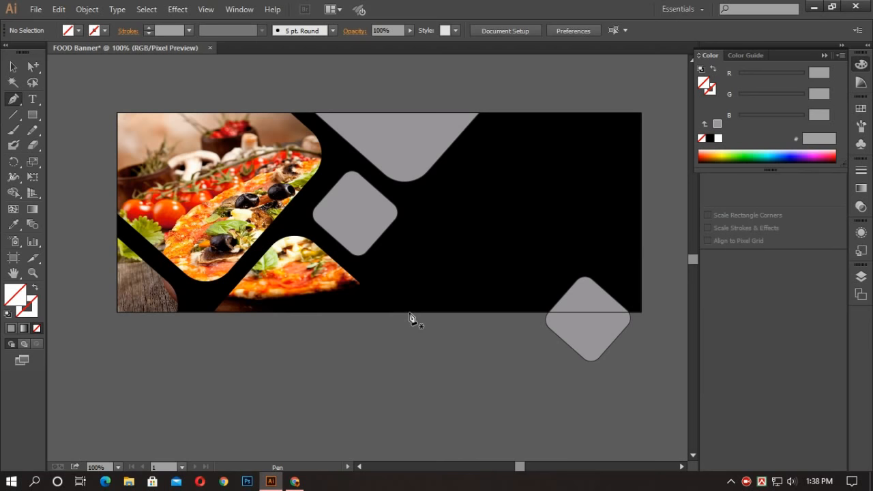
left_click(13, 66)
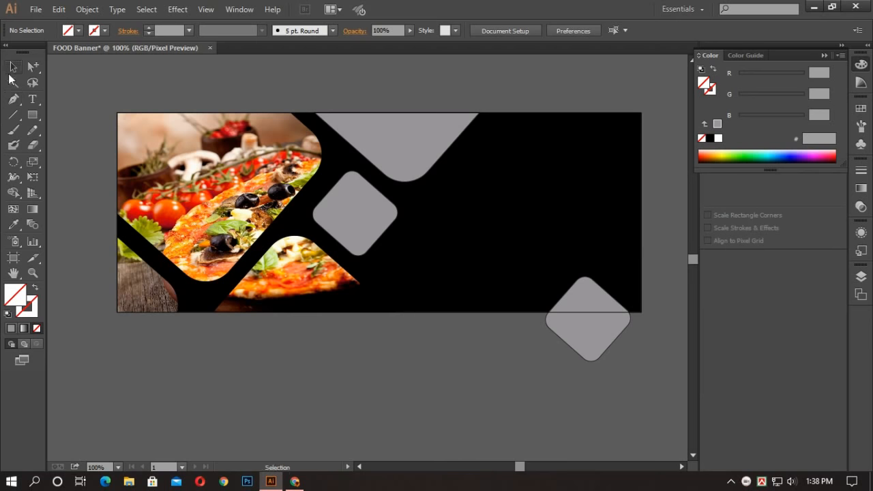
left_click(383, 158)
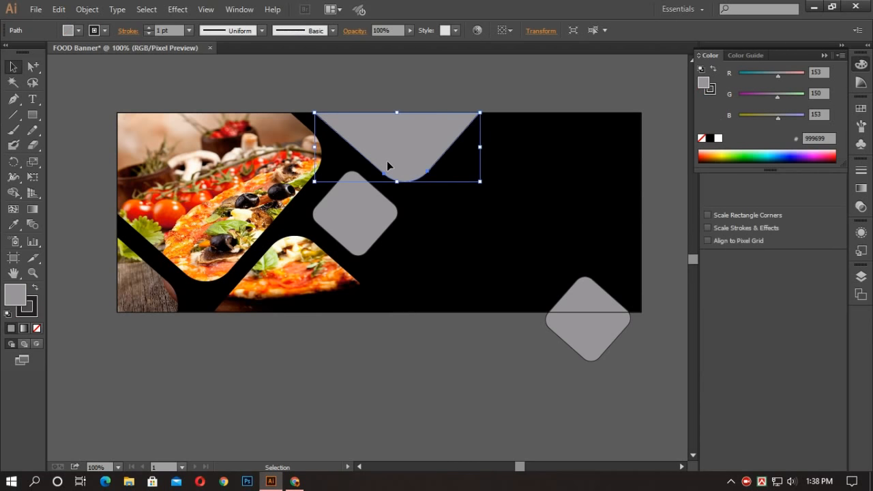
double_click(15, 295)
mouse_move(450, 299)
left_mouse_down()
mouse_move(453, 220)
mouse_move(455, 298)
left_mouse_up()
left_click_drag(410, 171, 421, 172)
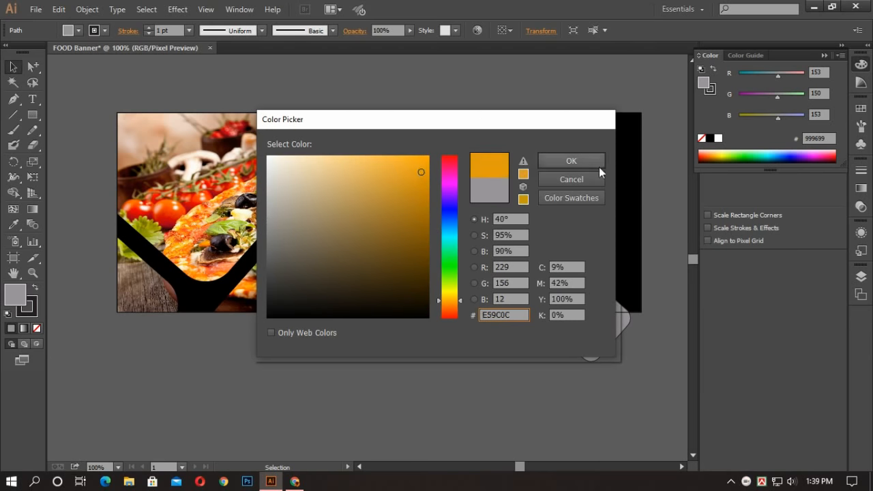
left_click(573, 162)
left_click(265, 80)
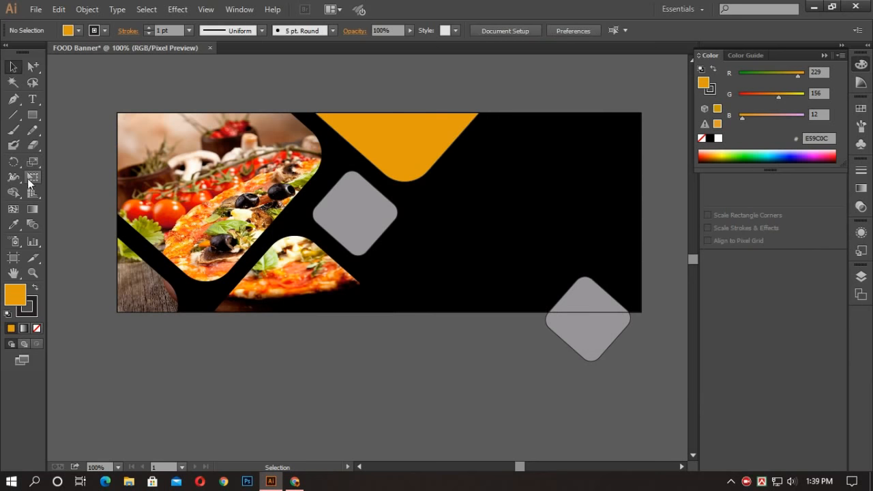
Apply the orange sampled from the top shape to the small middle diamond and set its stroke color to EFA003
left_click(347, 233)
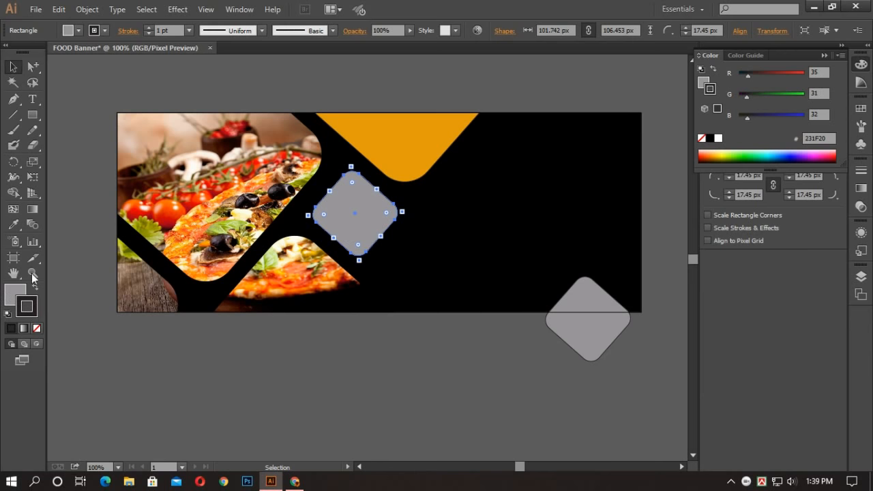
left_click(13, 224)
left_click(402, 146)
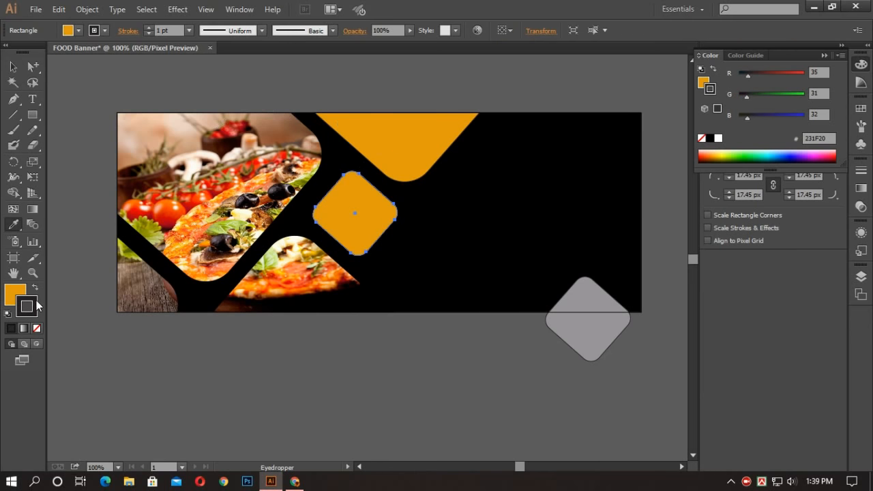
double_click(28, 304)
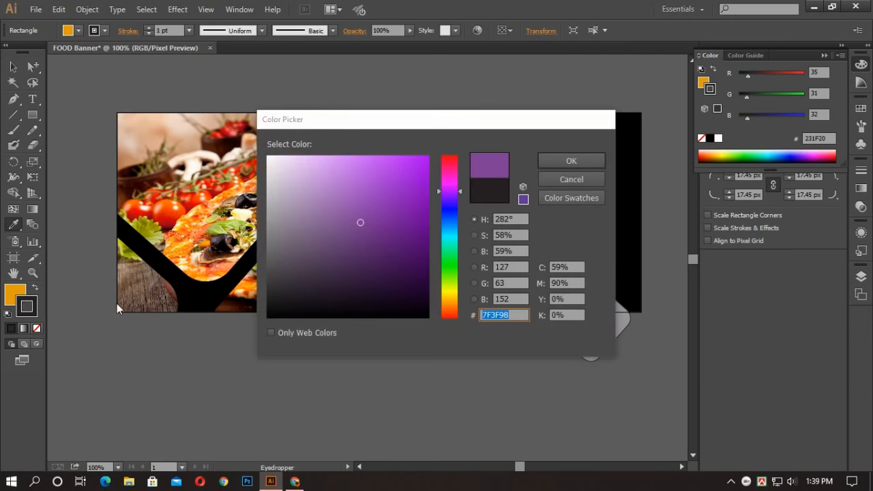
left_click_drag(450, 283, 450, 300)
left_click(428, 165)
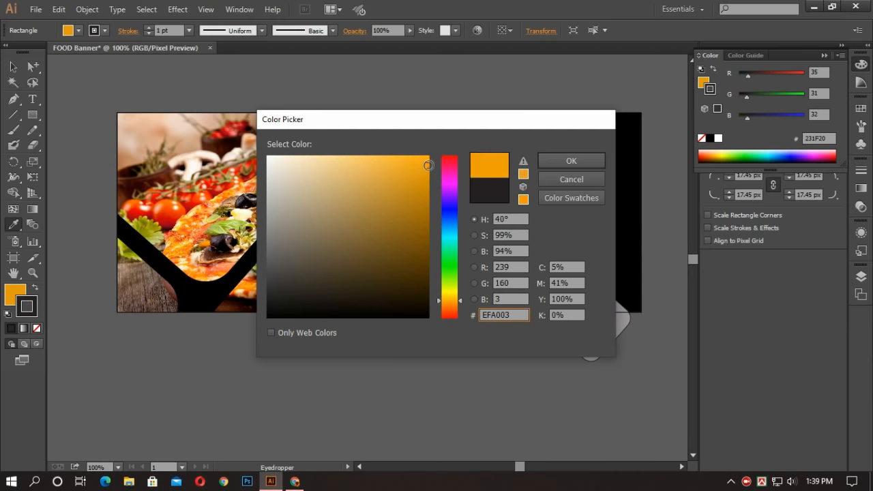
left_click(571, 160)
Remove the small middle diamond's fill, set its stroke weight to 3 pt and deselect it
left_click(14, 294)
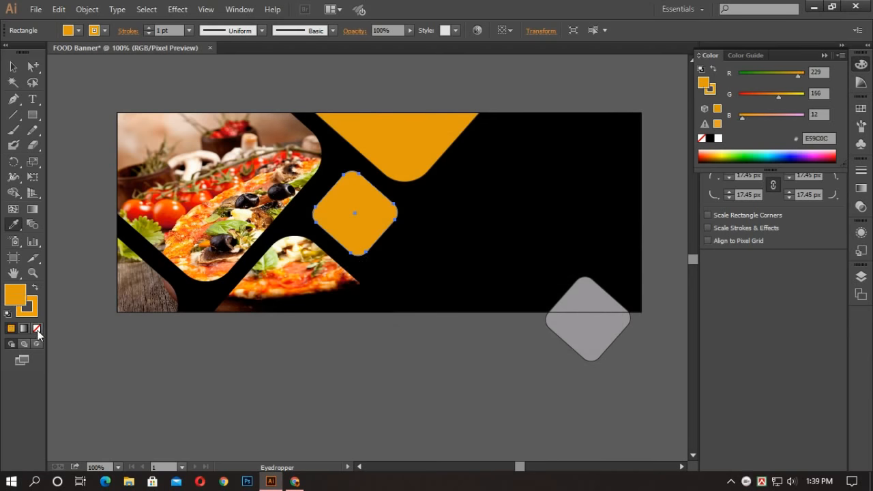
left_click(37, 329)
left_click(189, 31)
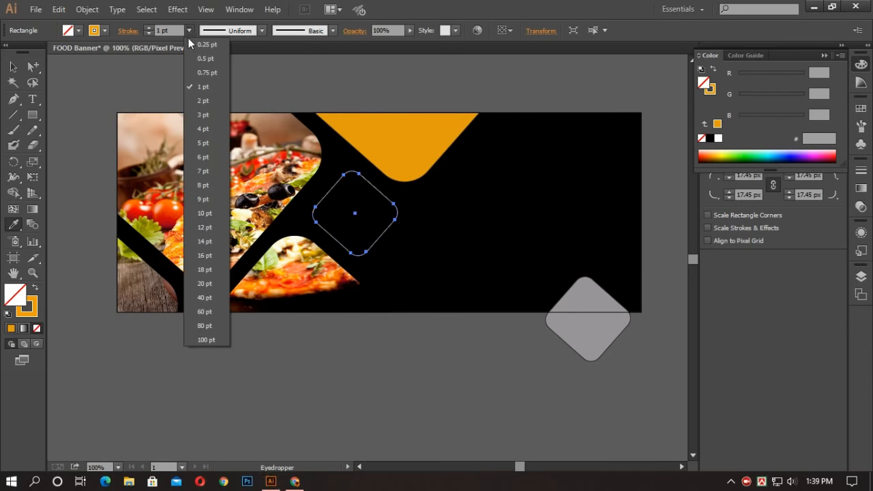
left_click(198, 115)
left_click(13, 66)
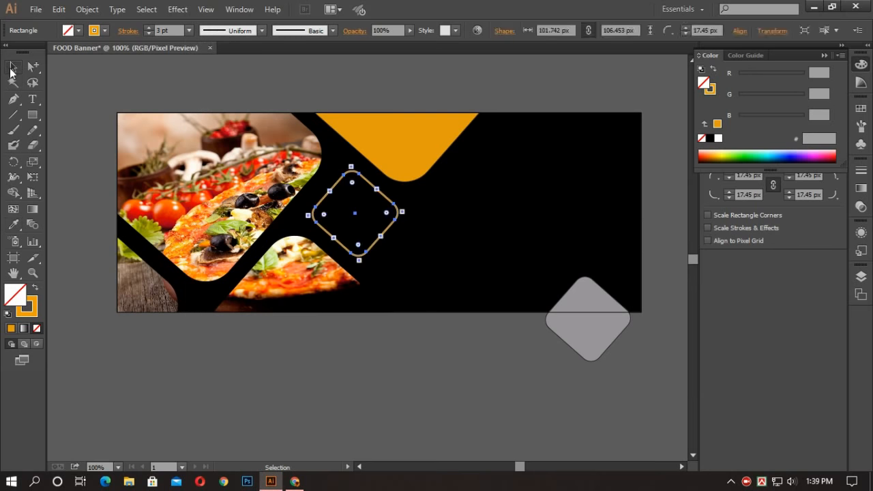
left_click(167, 84)
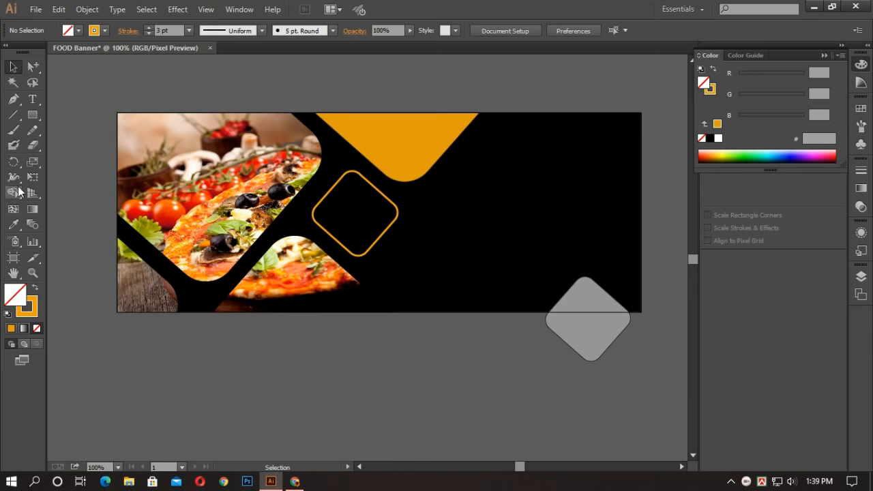
Draw a closed four-point Pen shape over the banner's left side, its diagonal running from the top edge to the bottom edge at X 448 px
left_click(14, 100)
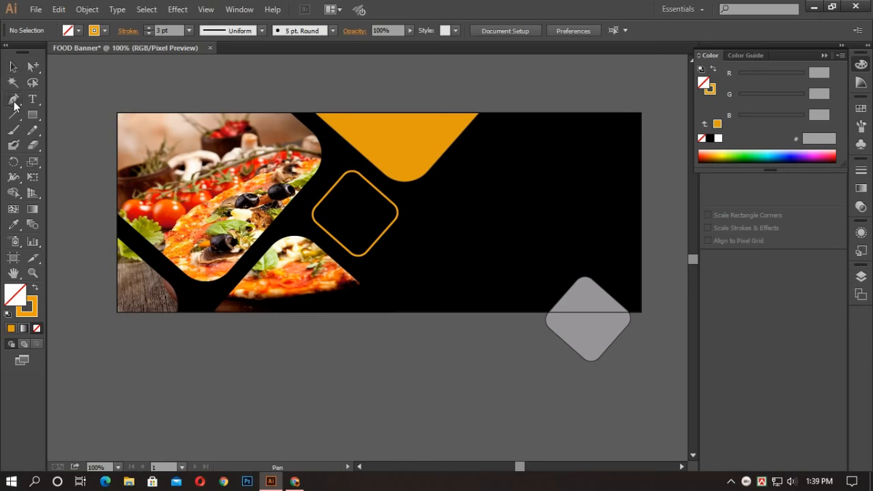
left_click(402, 312)
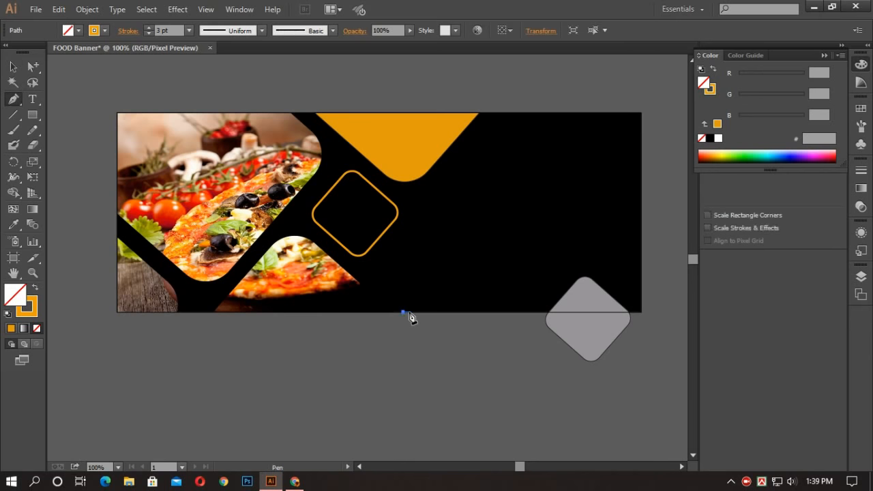
left_click(181, 114)
left_click(116, 113)
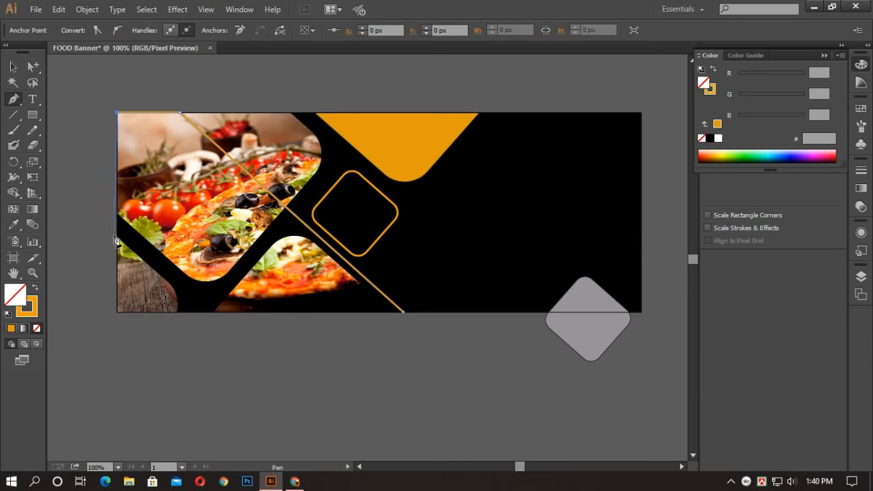
left_click(116, 311)
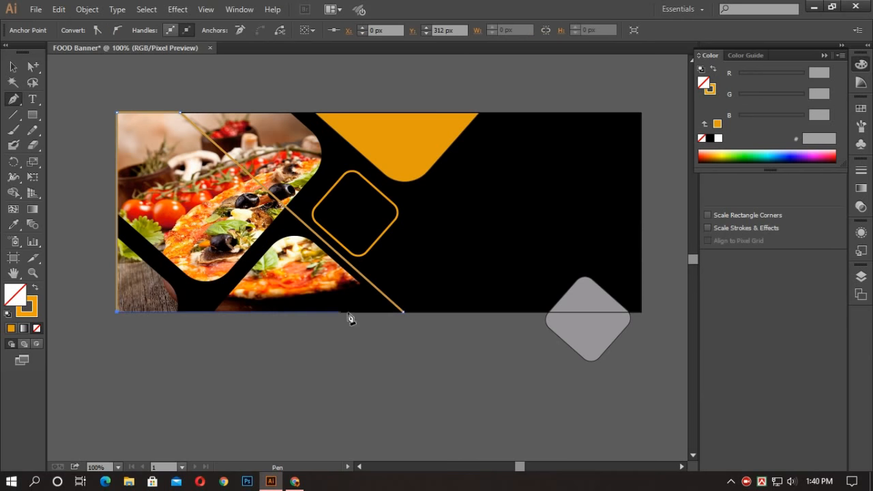
left_click(403, 312)
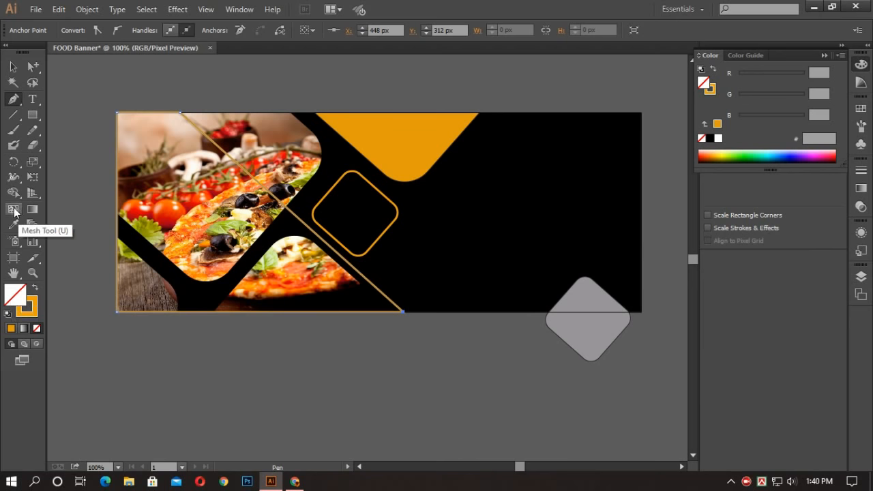
Fill the four-point shape with the sampled orange E59C0C, without a stroke, and send it behind the clipped pizza photo
left_click(17, 229)
left_click(377, 144)
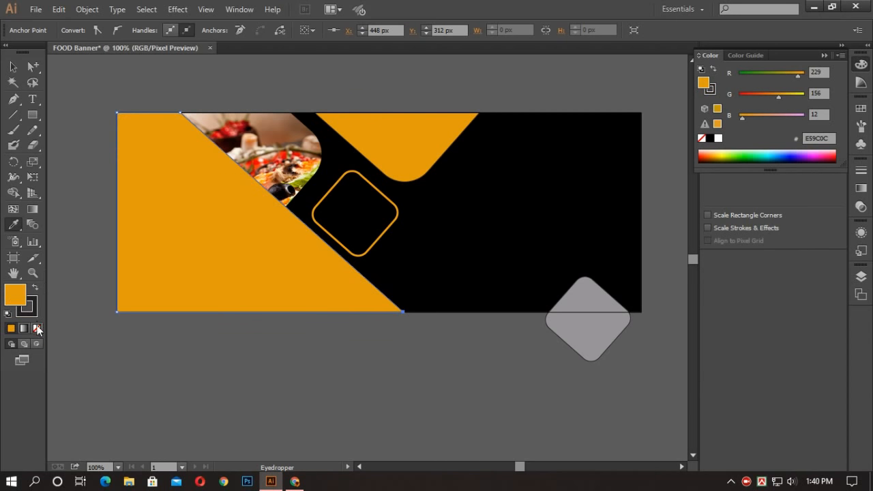
left_click(28, 307)
left_click(37, 328)
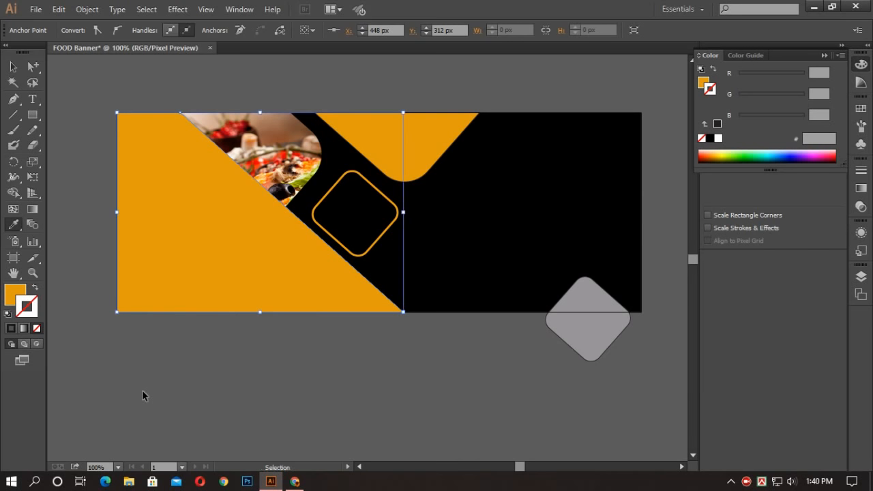
key("ctrl+[")
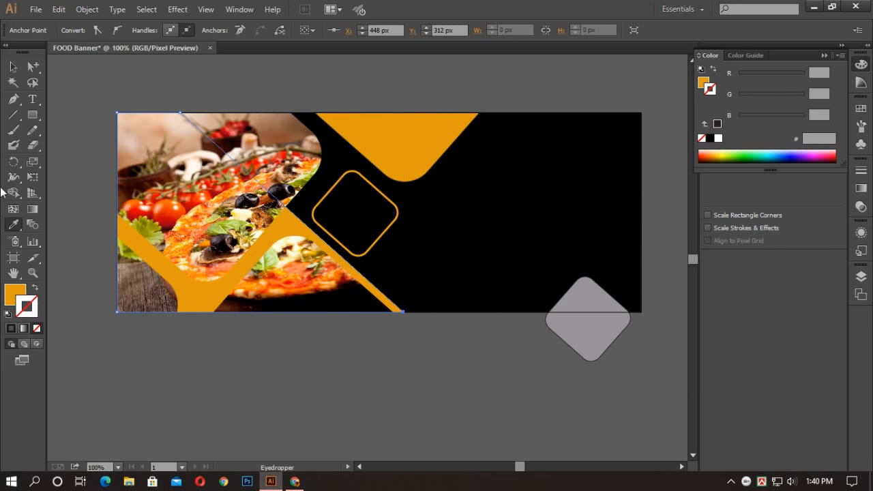
Delete the grey rounded diamond overlapping the banner's lower edge
left_click(13, 66)
left_click(121, 66)
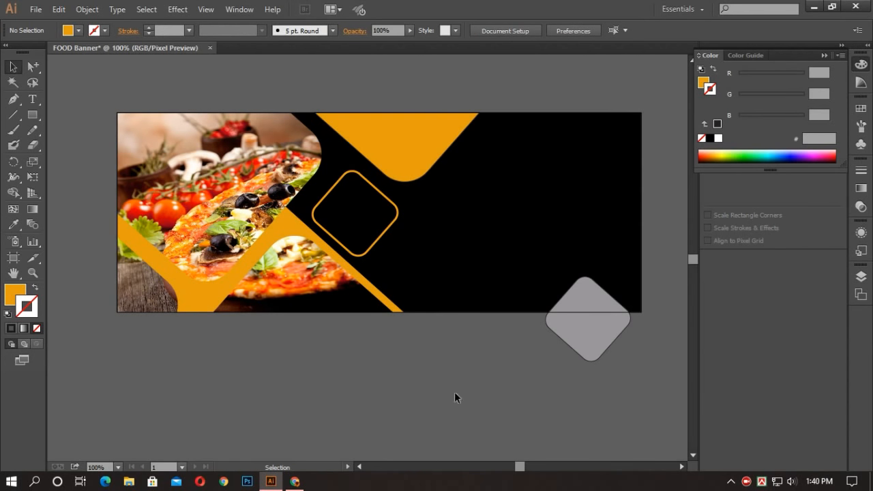
left_click(590, 342)
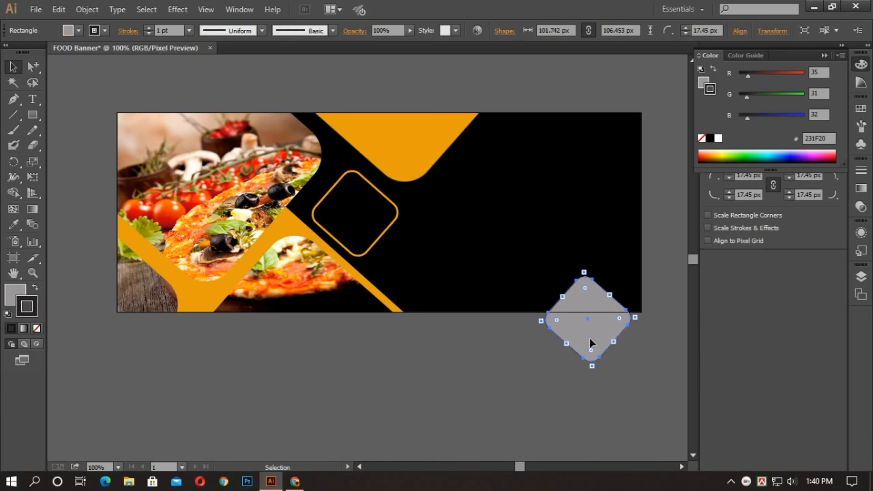
key("Delete")
Place a copy of the orange outlined diamond across the banner's lower edge, near its right end
left_click(339, 181)
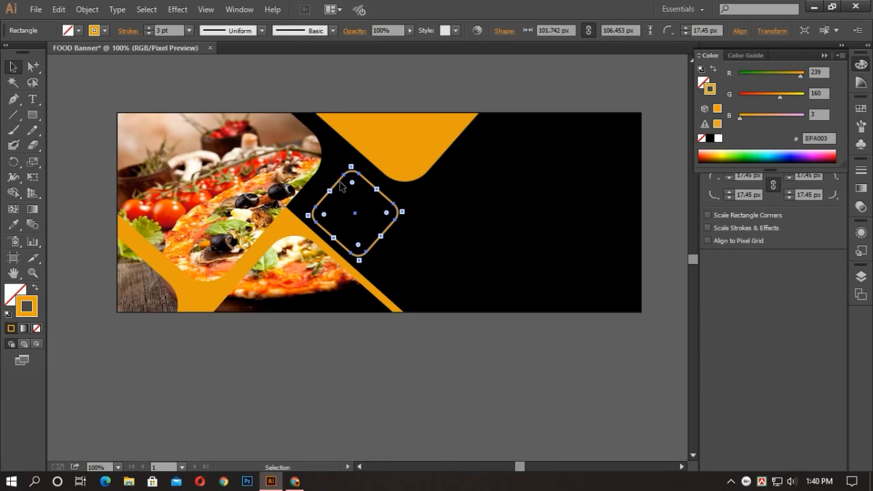
key("a")
left_click_drag(355, 219, 592, 323)
left_click_drag(594, 324, 593, 324)
left_click(511, 375)
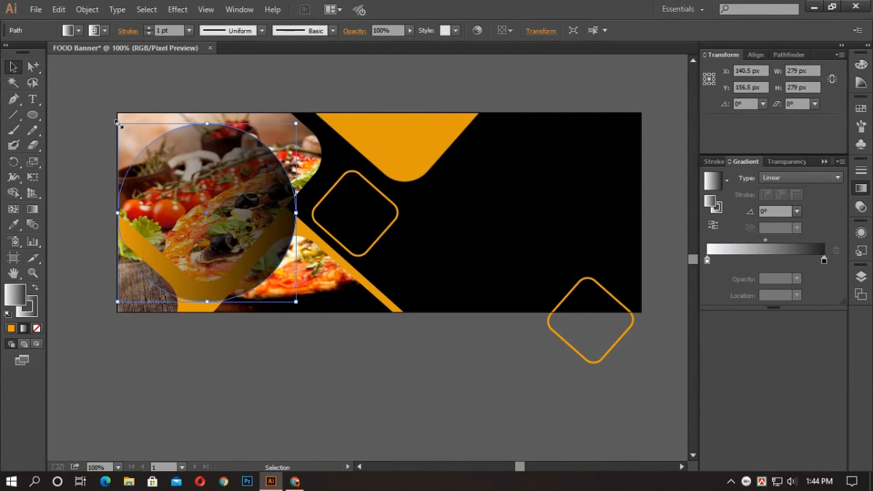
Enlarge the gradient circle over the pizza photo to 320 by 320 px and change its stacking order
left_click_drag(118, 123, 91, 97)
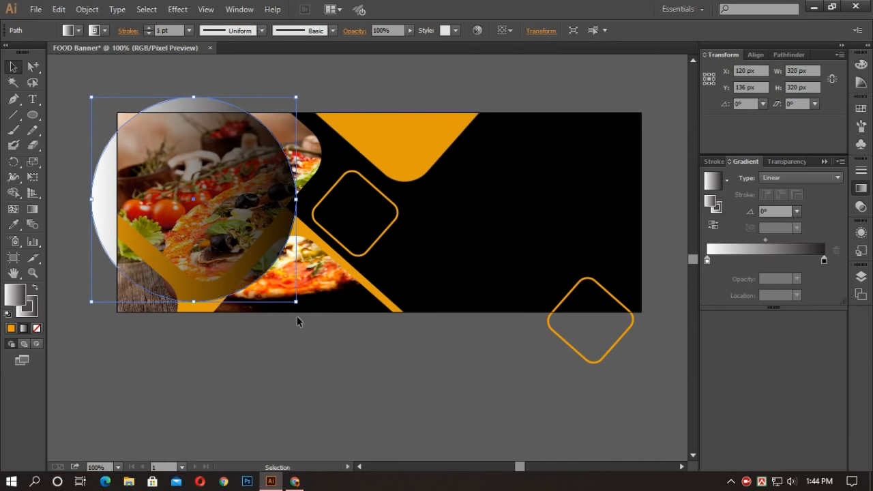
right_click(227, 205)
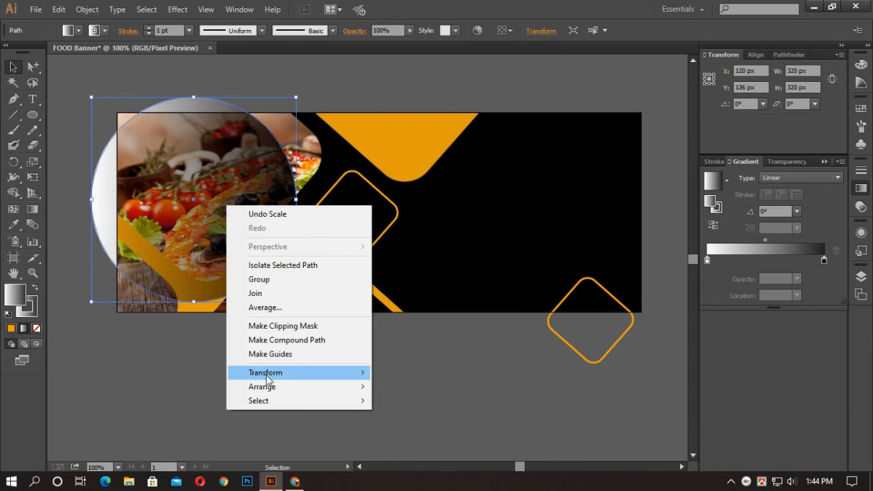
mouse_move(269, 387)
left_click(418, 386)
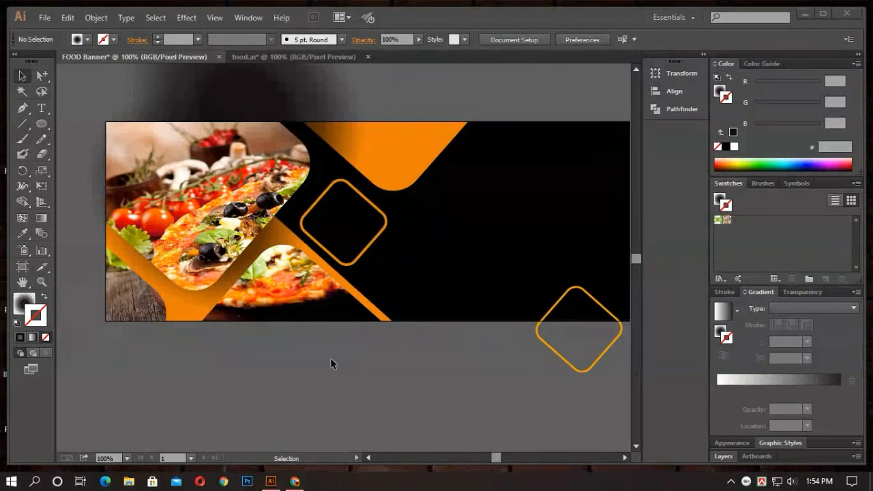
Add the text "50" in Myriad Pro Bold, off-white EFECE8, inside the middle outlined diamond and enlarge it
left_click(40, 107)
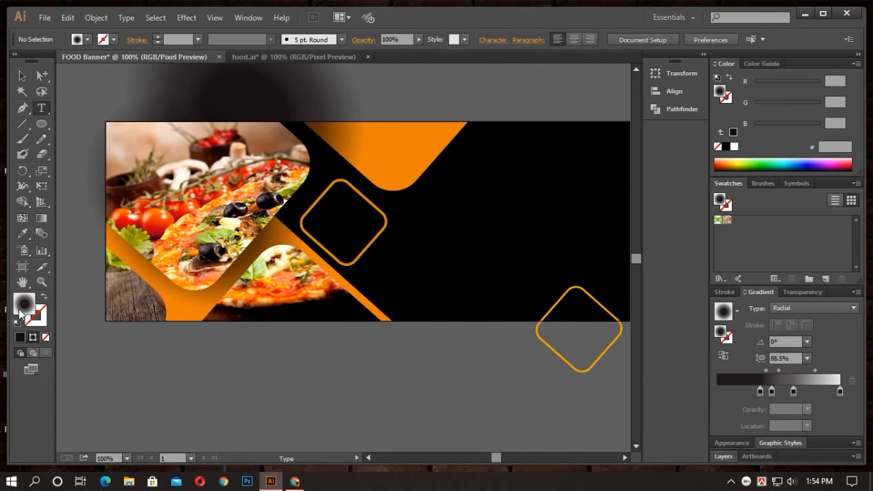
double_click(24, 305)
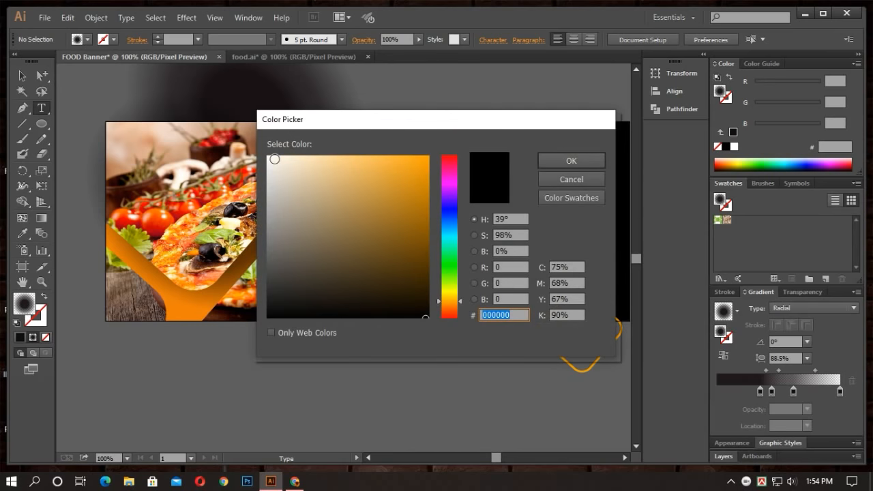
type("F4F0E9")
left_click(571, 161)
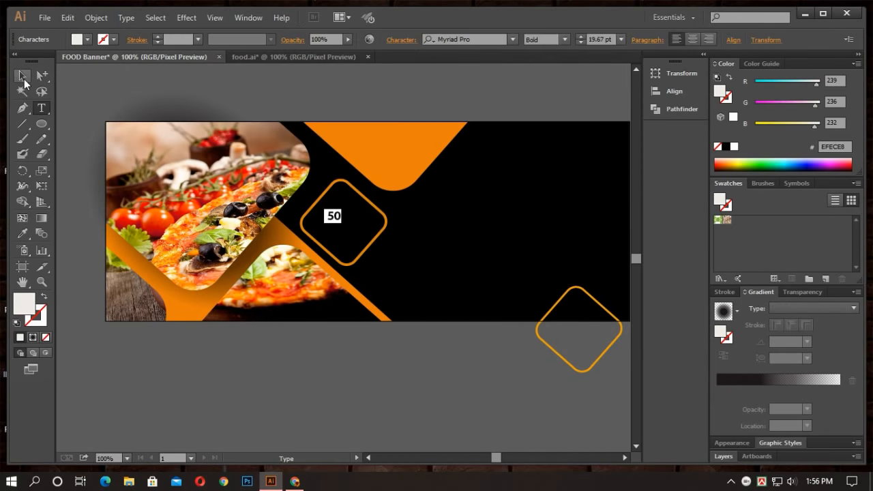
left_click(332, 216, "ctrl")
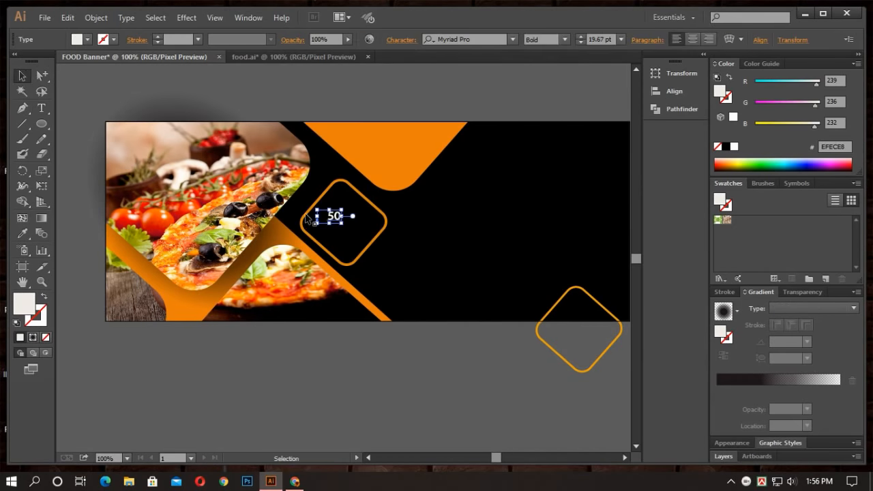
left_click_drag(316, 209, 338, 220)
left_click(250, 100)
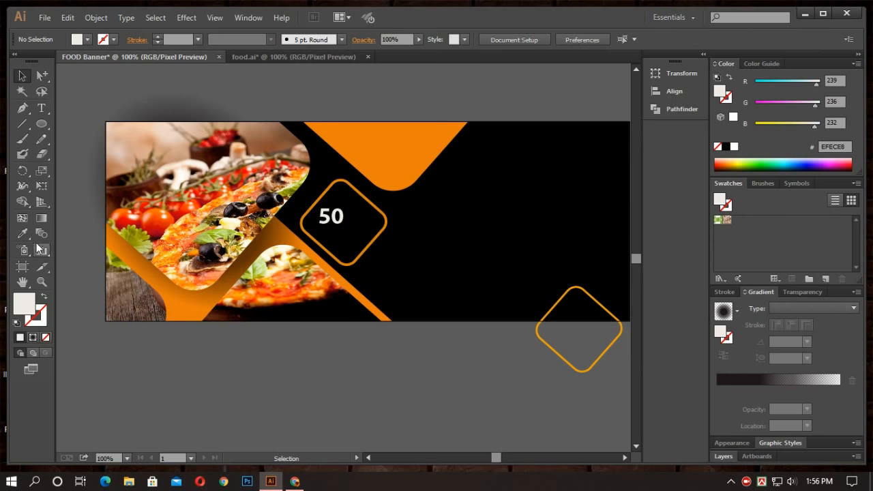
Add a separate "%" text beside the 50, in 12 pt Myriad Pro Bold with the off-white fill EDE9E2
left_click(41, 107)
left_click(351, 224)
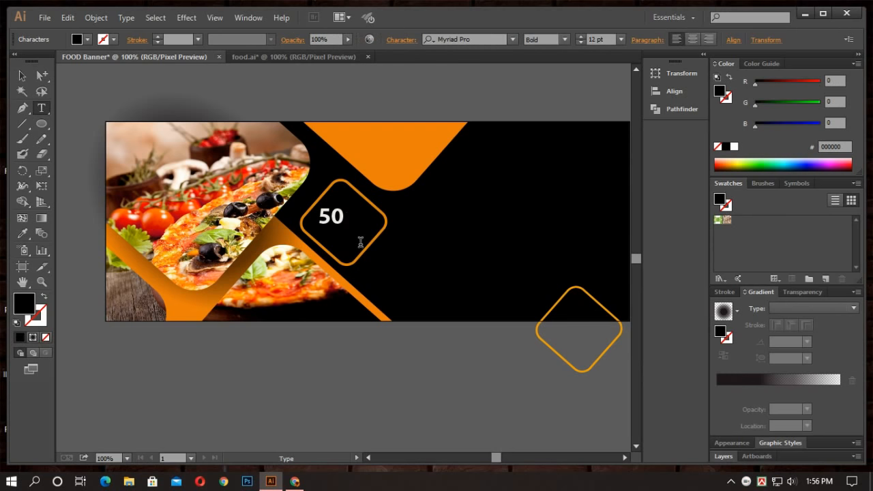
double_click(28, 309)
type("EDE9E2")
left_click(589, 162)
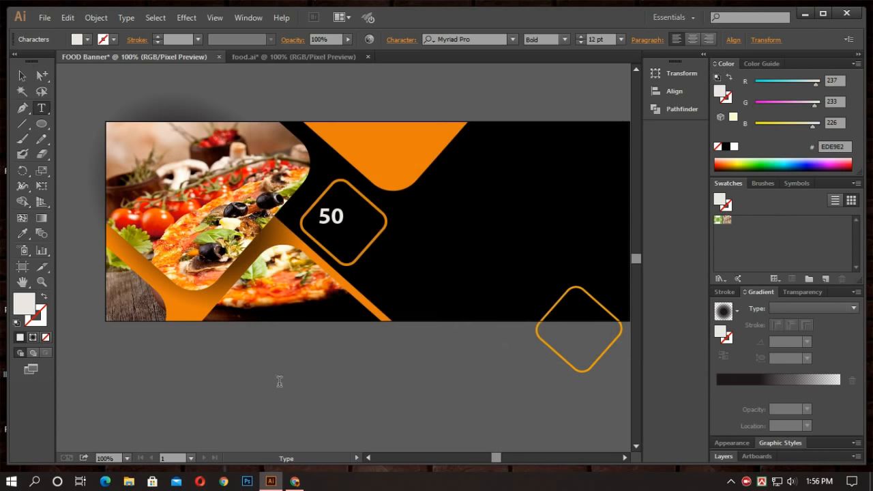
left_click(22, 76)
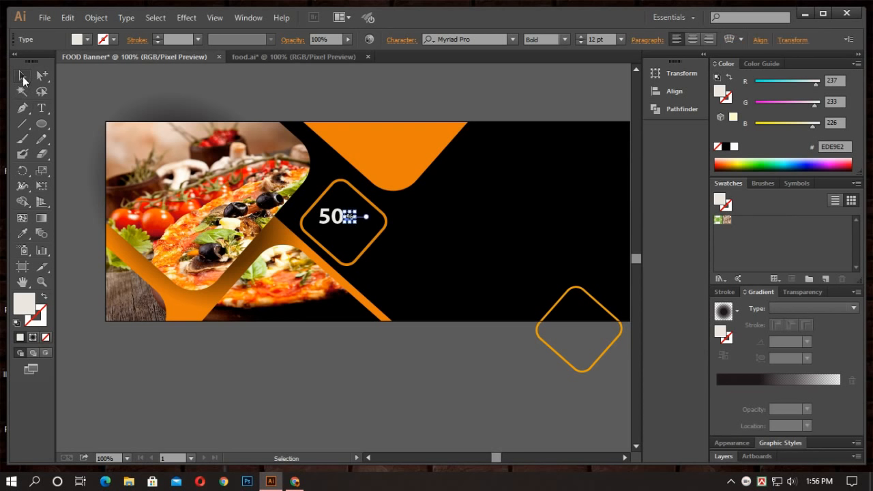
Enlarge the percent sign to about 17.25 pt and reposition the 50 and % texts inside the diamond
left_click_drag(359, 224, 361, 229)
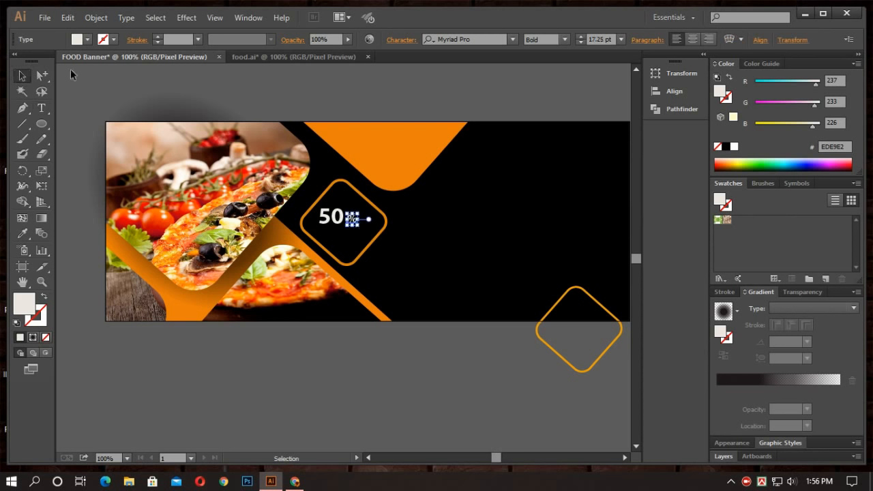
left_click(133, 78)
left_click(353, 221)
left_click(339, 104)
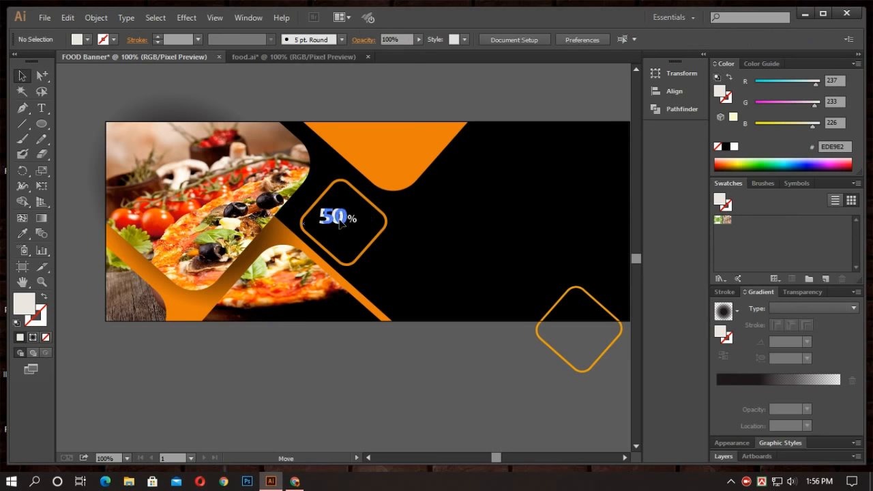
left_click(334, 216)
left_click(322, 117)
Add the text "DISCUNT" in off-white F4F0EA, enlarge it and place it below the 50% inside the diamond
left_click(42, 107)
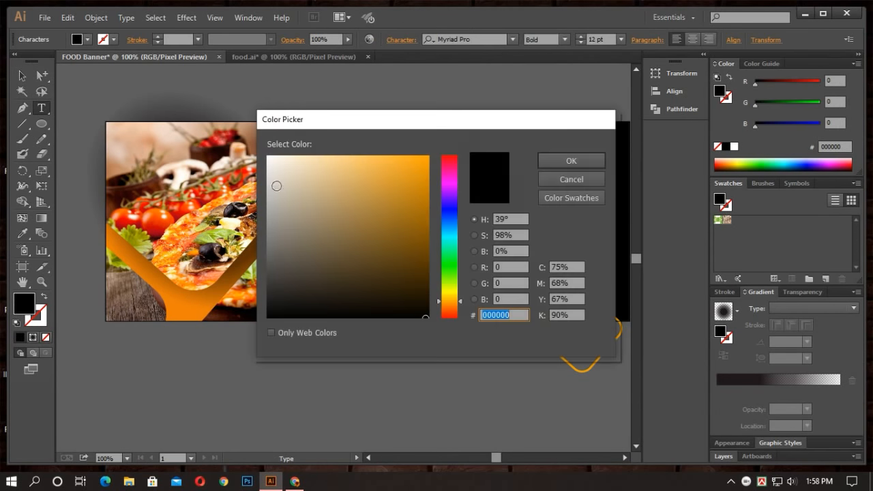
left_click(273, 162)
left_click(571, 160)
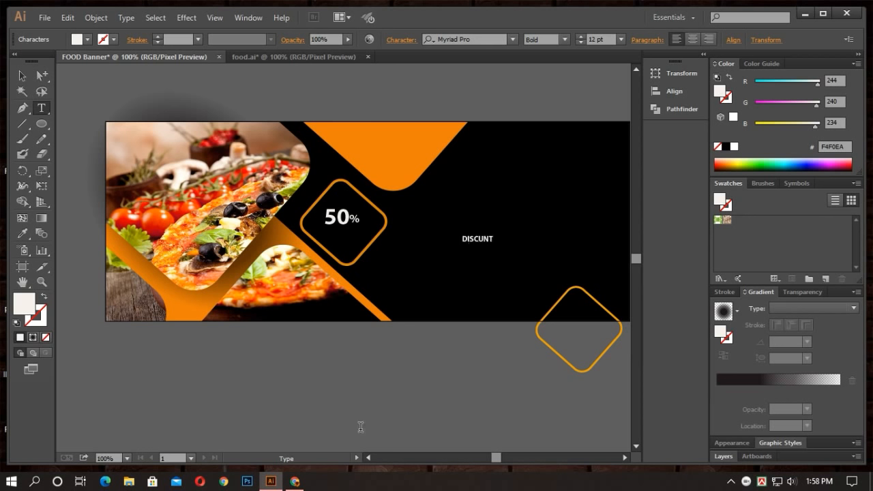
left_click(22, 76)
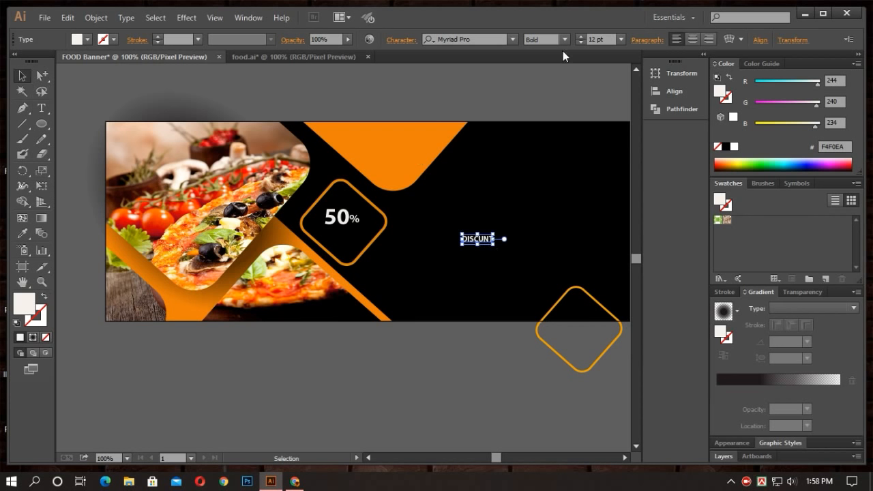
left_click_drag(494, 244, 358, 240)
left_click(429, 270)
Add the text "Logo Here" in off-white F2EEE9 below the logo mark on the orange shape and scale it to 18.36 pt
scroll(436, 260, "up", 1)
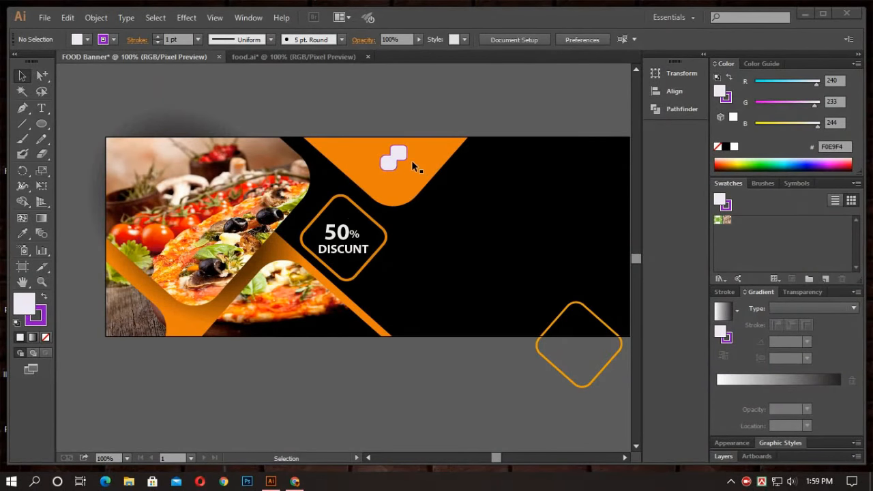
left_click(41, 108)
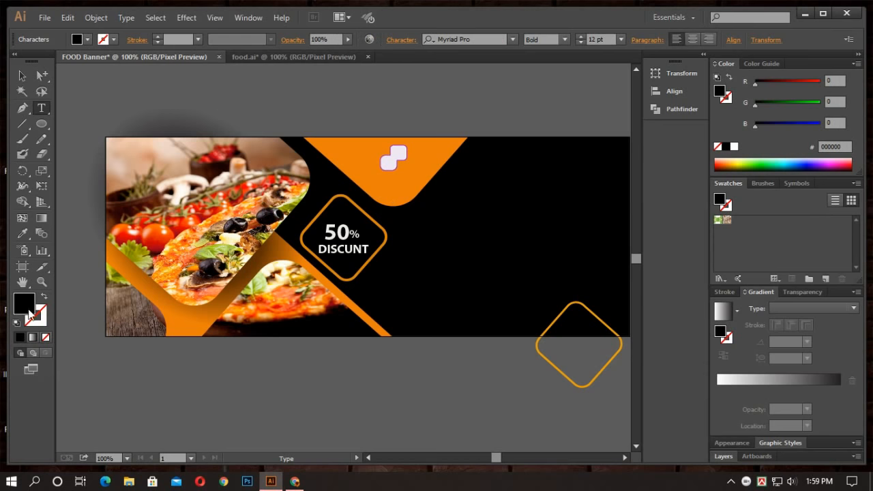
double_click(27, 310)
type("F2EEE9")
left_click(571, 161)
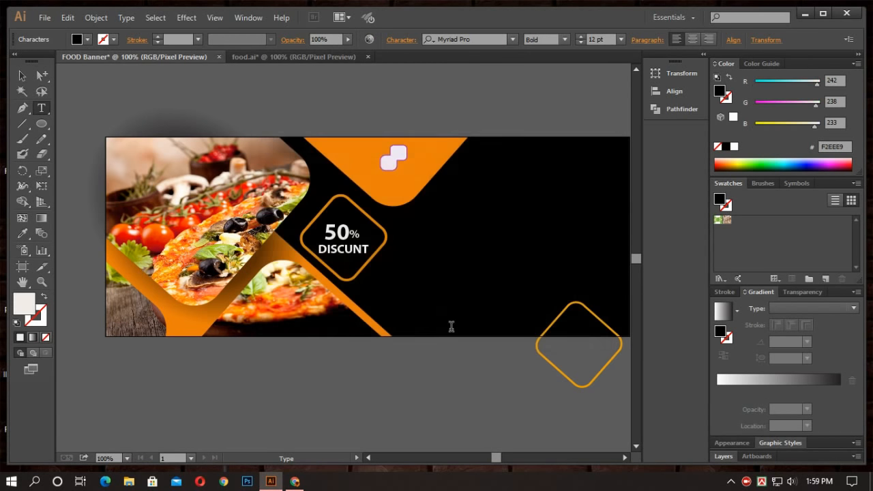
left_click(22, 76)
left_click_drag(375, 178, 403, 178)
left_click(409, 204)
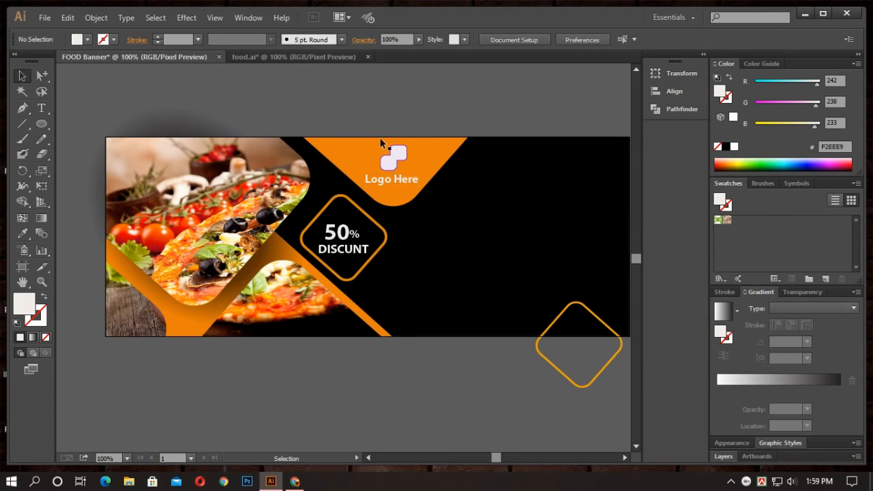
Enlarge the "Logo Here" text further and center it just below the logo mark
left_click(403, 182)
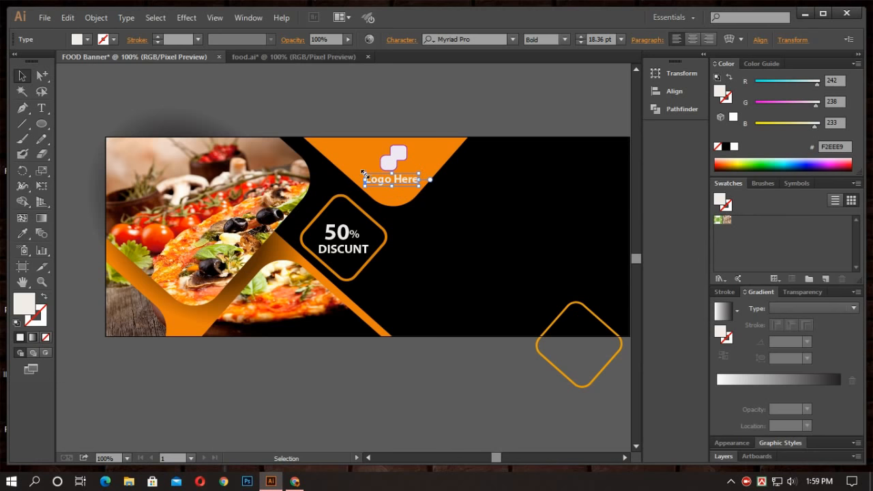
left_click_drag(365, 175, 398, 174)
left_click(396, 120)
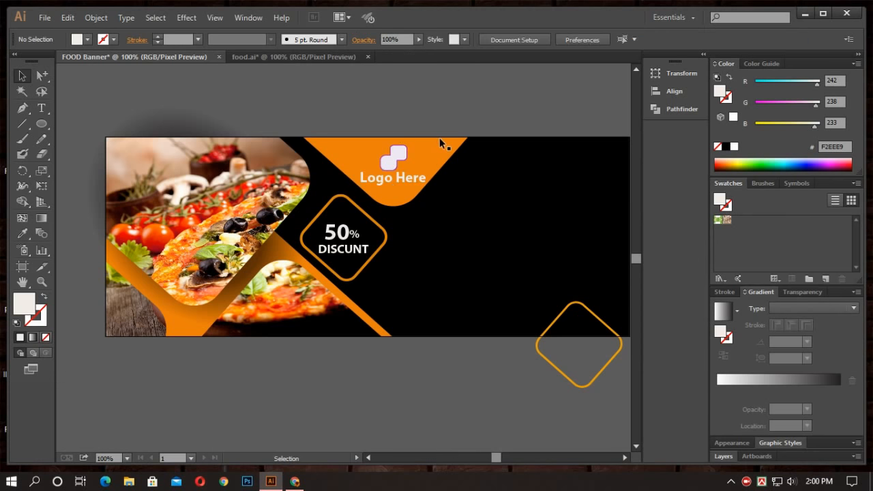
Add the two-line heading "FOOD RESTAURANT" in Myriad Pro Bold, off-white F7F6F5, on the black area beside the orange logo shape
key("t")
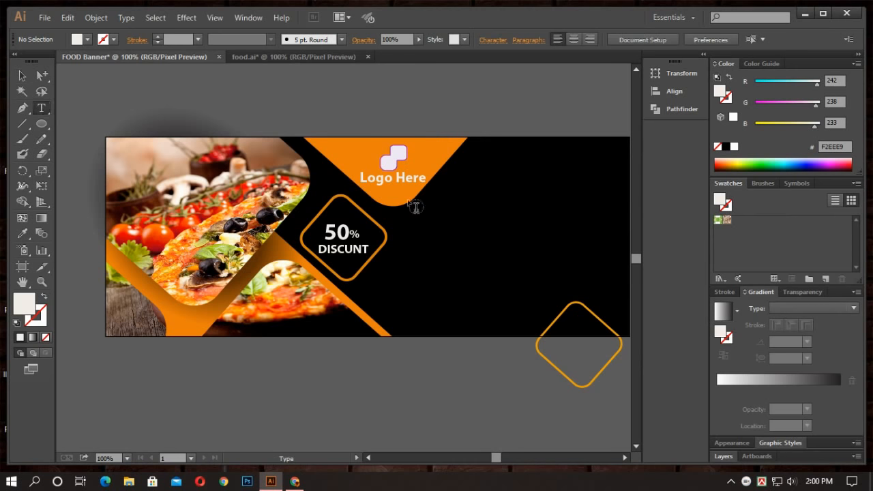
left_click(483, 186)
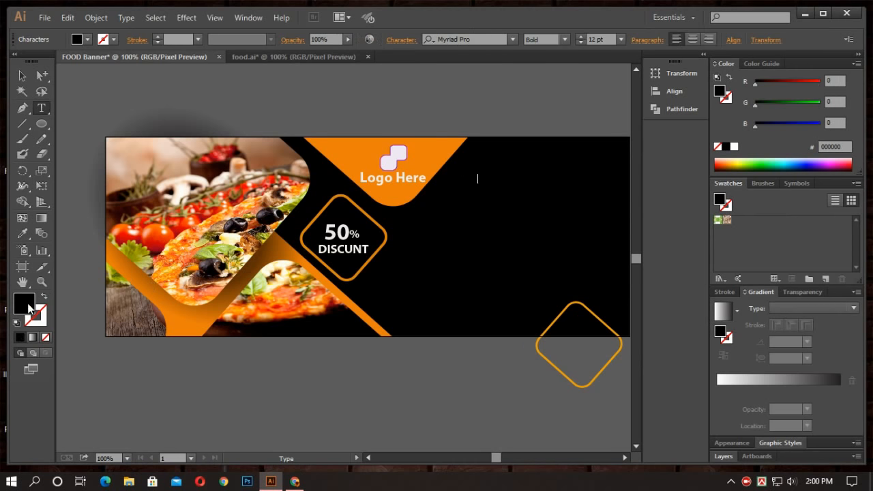
double_click(27, 302)
left_click(276, 164)
left_click_drag(276, 164, 272, 159)
left_click(562, 160)
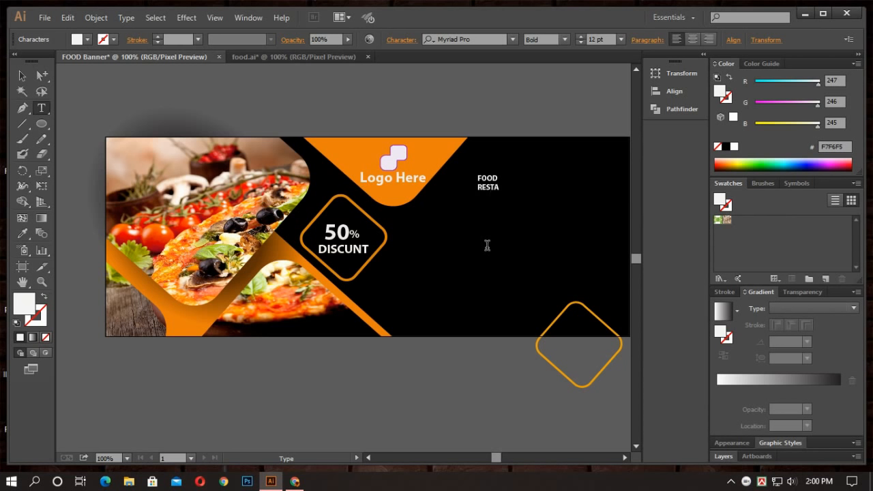
type("RANT")
left_click(22, 76)
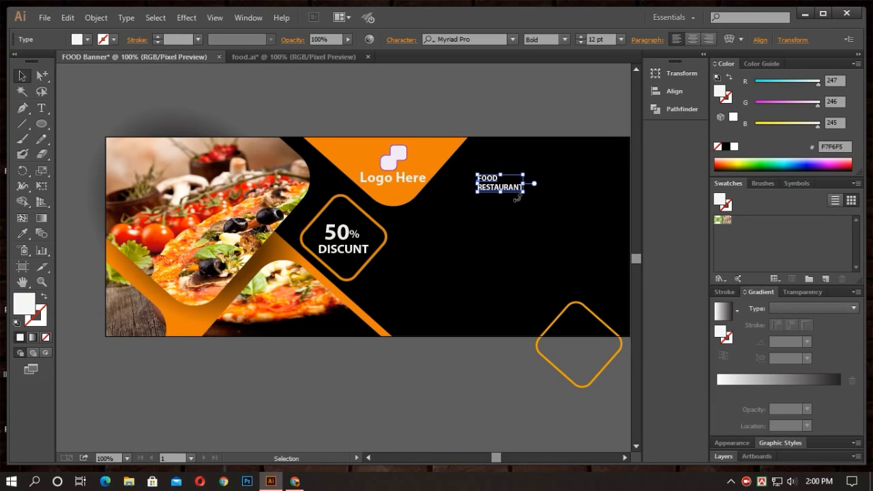
Scale the FOOD RESTAURANT heading to 26.31 pt and move it up beside the orange logo shape
left_click_drag(525, 193, 577, 213)
left_click_drag(522, 208, 509, 190)
left_click(560, 196)
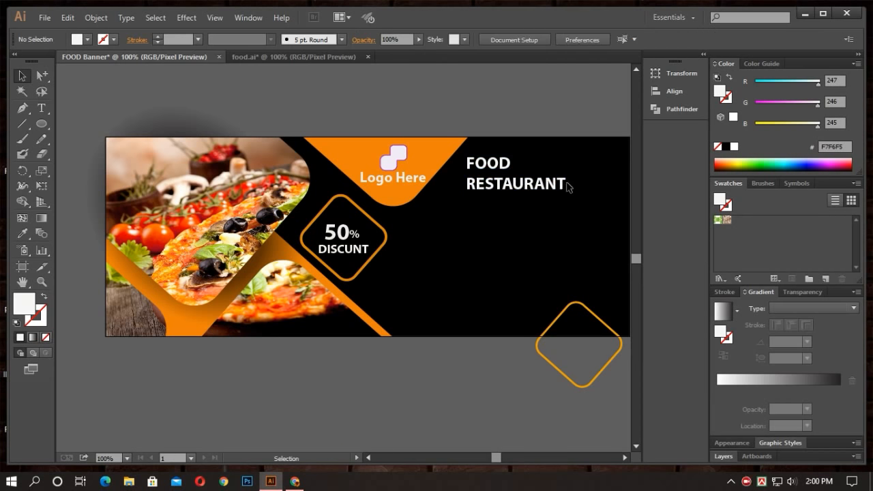
left_click_drag(572, 185, 567, 184)
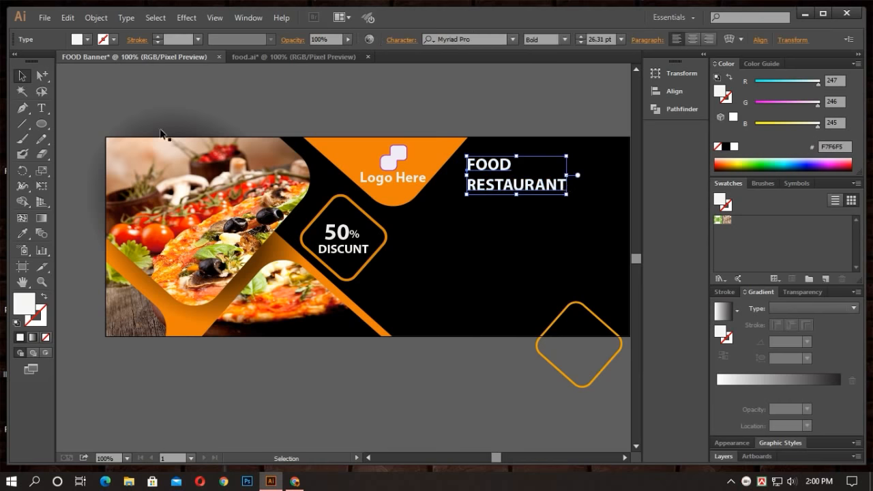
left_click(21, 77)
left_click(251, 123)
Recolor only the word RESTAURANT in the heading with the orange sampled from the logo shape
left_click(486, 160)
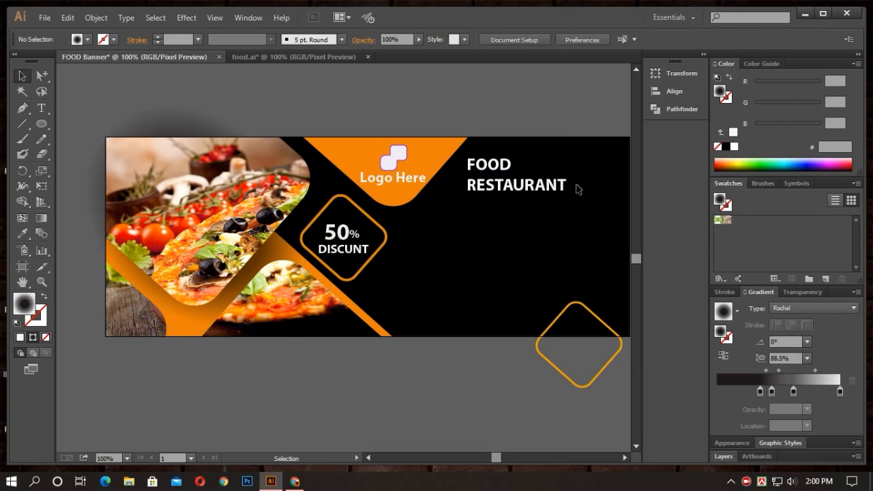
left_click(41, 108)
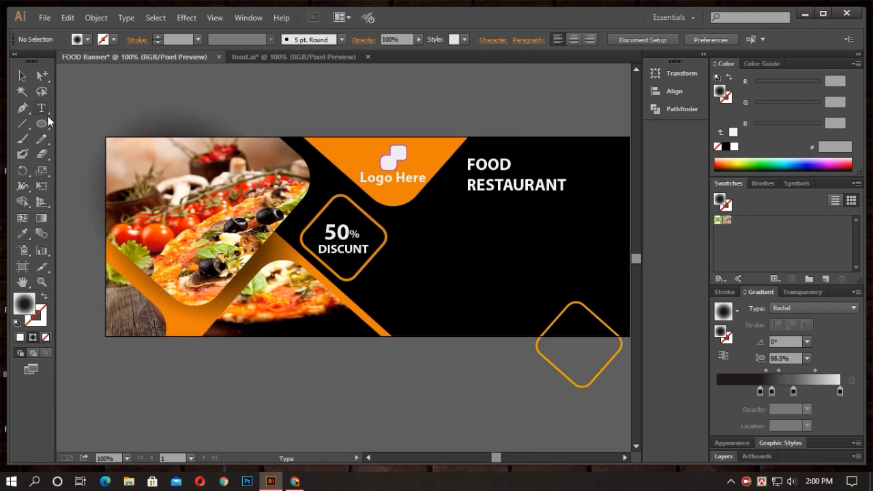
left_click(567, 185)
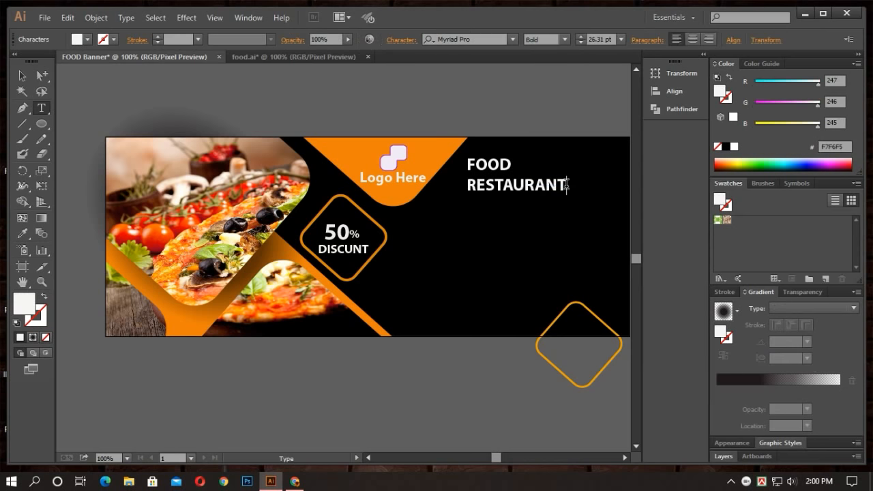
double_click(542, 185)
left_click(23, 232)
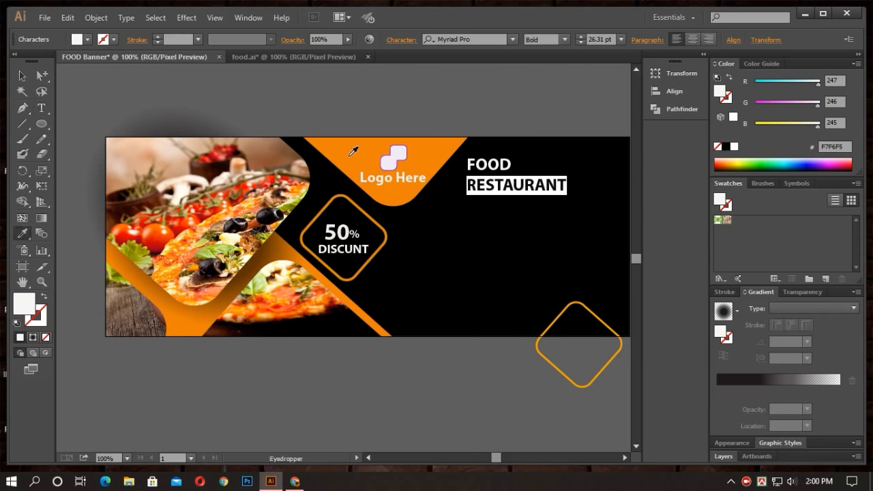
left_click(442, 155)
key("Escape")
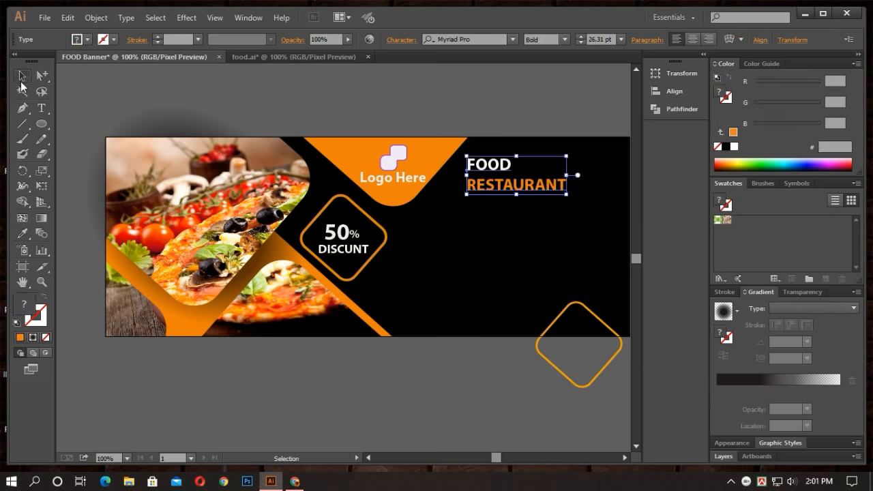
left_click(186, 75)
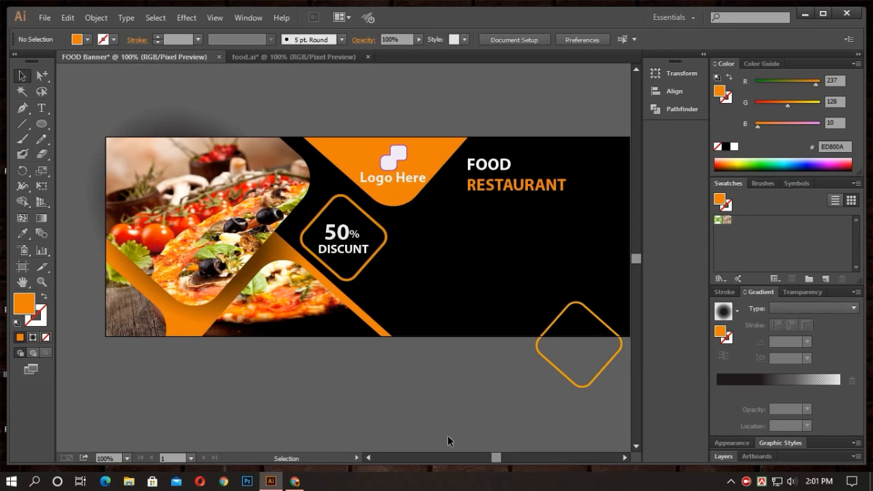
Draw an orange rounded rectangle about 104 × 31 px with 12 px corners on the black area below the heading
left_click(42, 124)
left_click(43, 126)
left_click(113, 138)
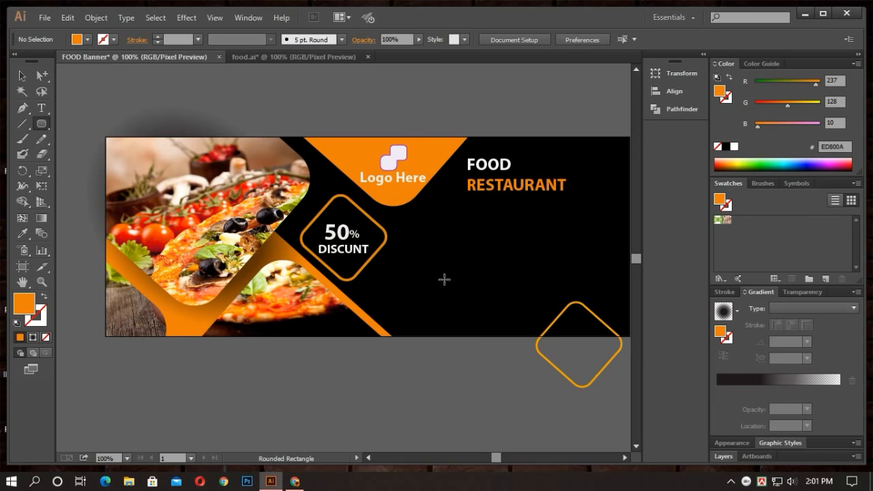
left_click_drag(444, 279, 511, 299)
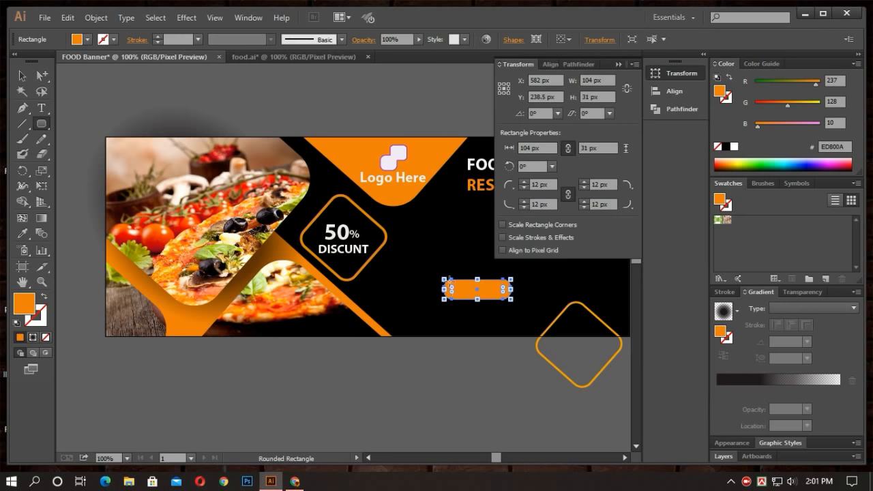
left_click_drag(456, 292, 448, 292)
key("v")
left_click(184, 122)
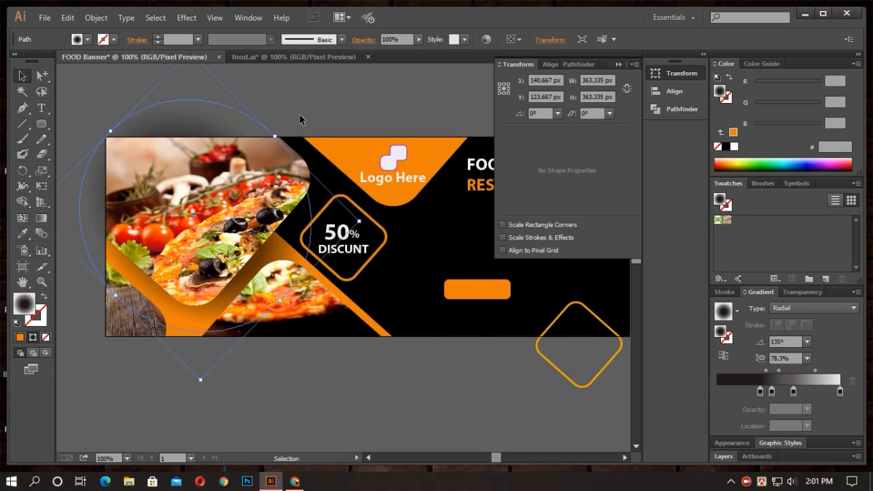
left_click(424, 100)
left_click(619, 64)
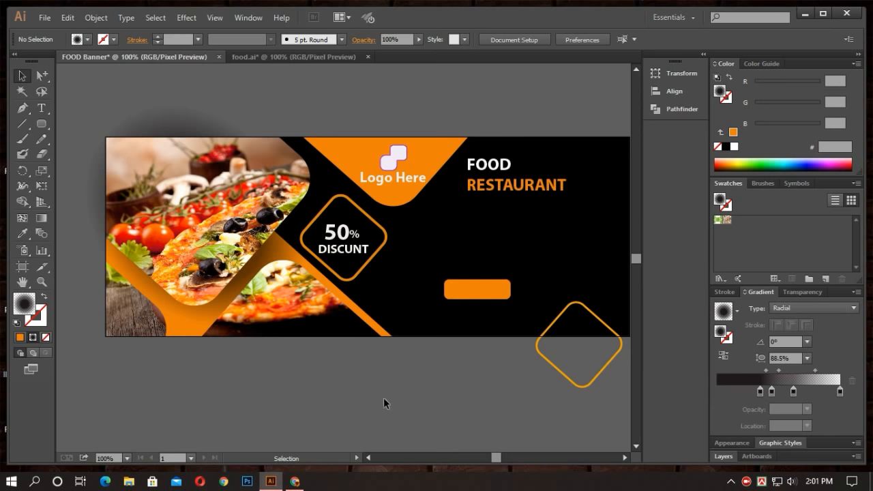
Group the photo, logo and discount badge artwork, and group it together with the FOOD RESTAURANT heading
left_click_drag(80, 106, 431, 364)
right_click(332, 151)
left_click(388, 223)
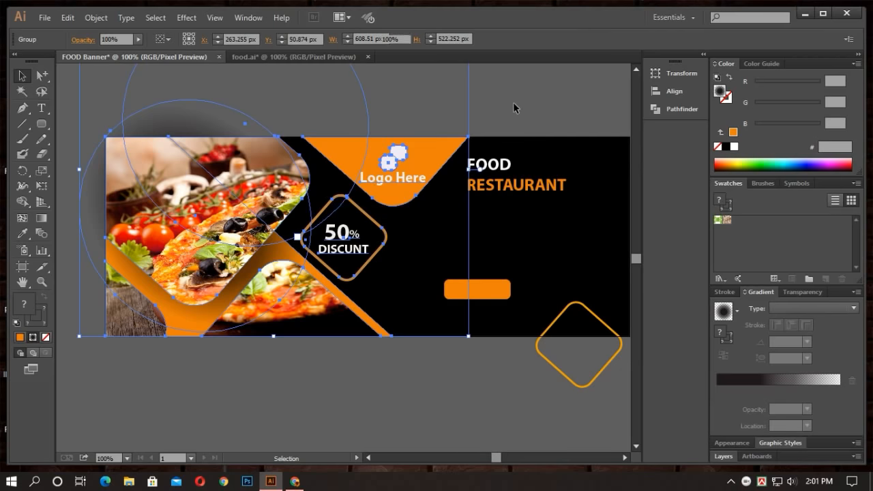
left_click_drag(383, 111, 492, 194)
right_click(390, 146)
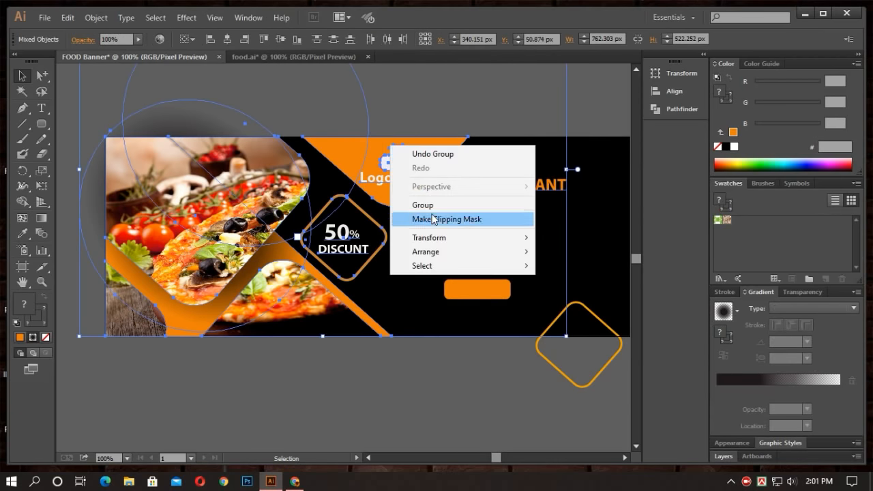
left_click(427, 205)
left_click(586, 112)
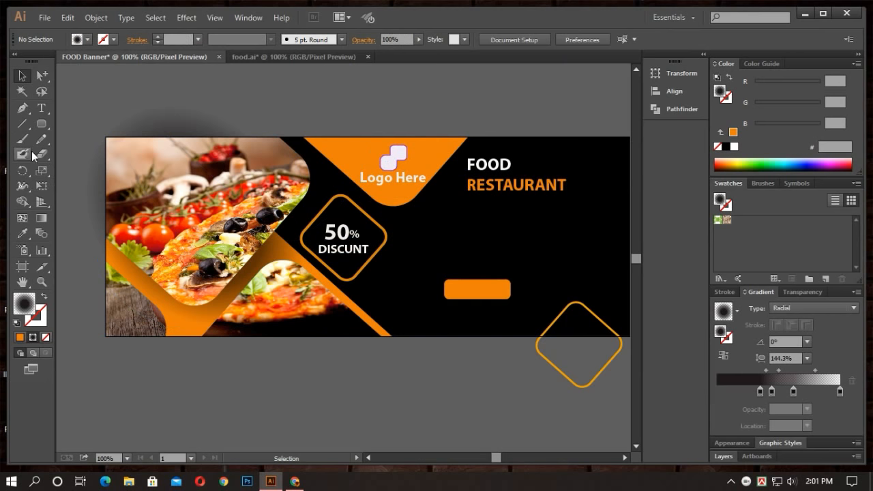
Add the text "ORDER NOW" in Myriad Pro Bold, 12 pt, off-white F4F2EF, above the orange rounded rectangle
left_click(40, 108)
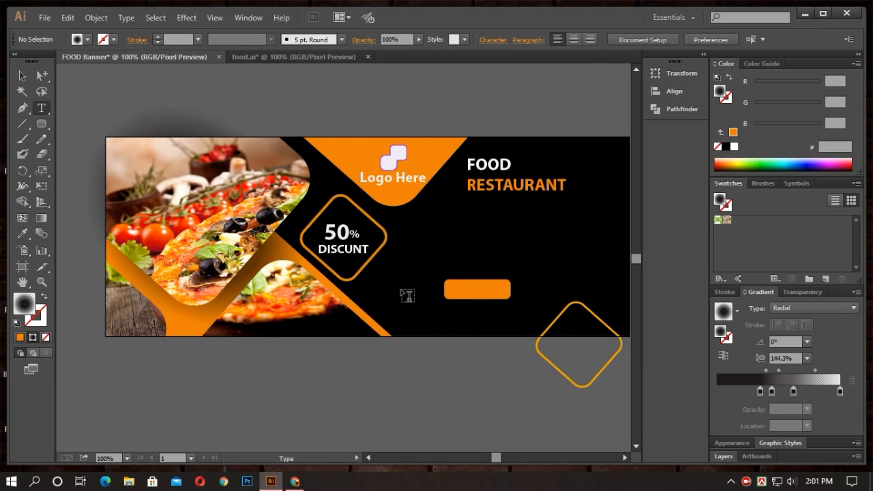
left_click(453, 248)
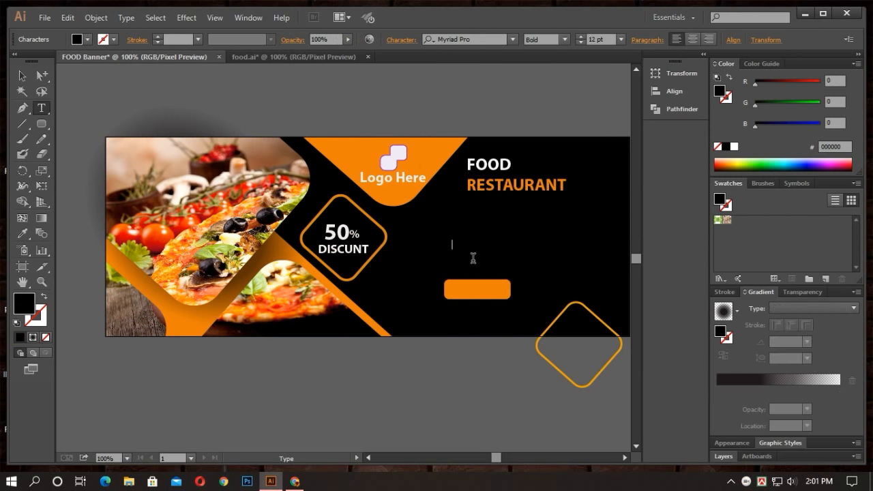
double_click(28, 309)
left_click(270, 162)
left_click(571, 161)
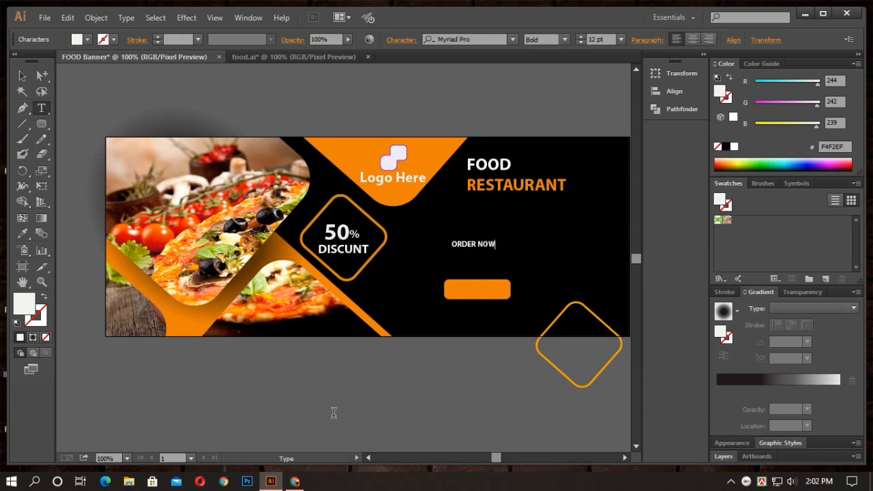
Move the ORDER NOW text onto the orange rounded rectangle and enlarge it to fill the button, centered
left_click(21, 76)
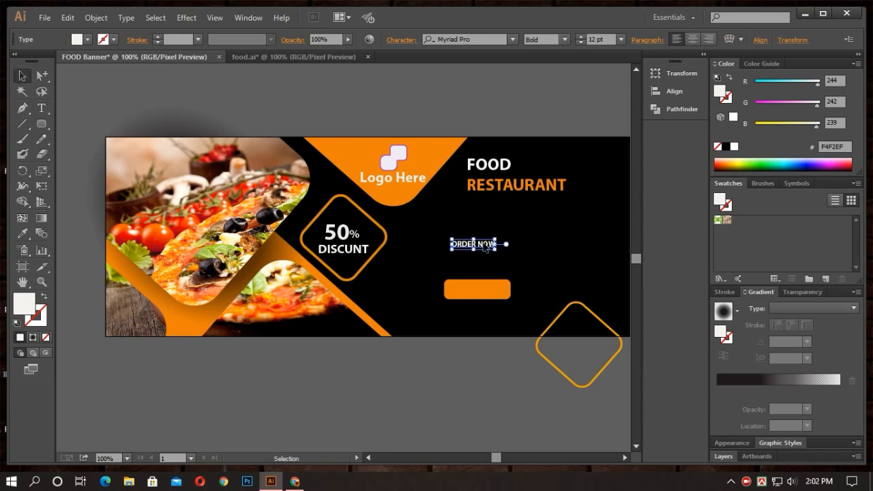
left_click_drag(485, 247, 487, 289)
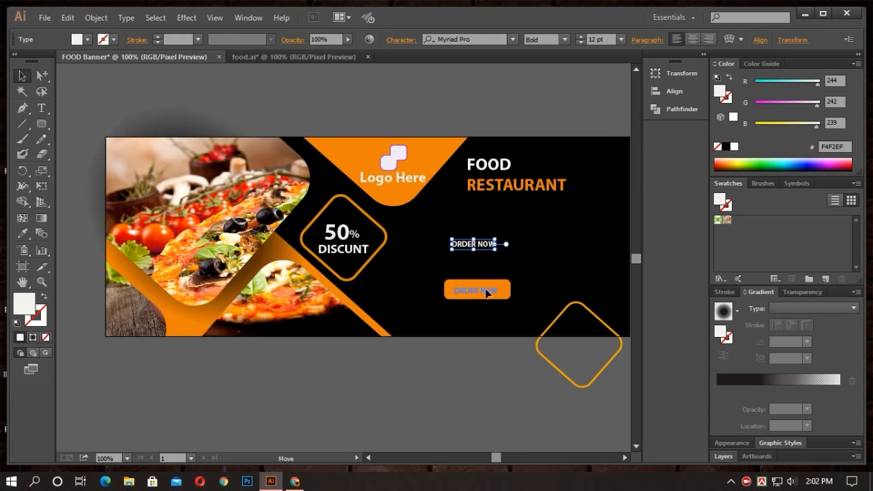
left_click_drag(487, 289, 503, 296)
left_click(483, 371)
left_click(477, 292)
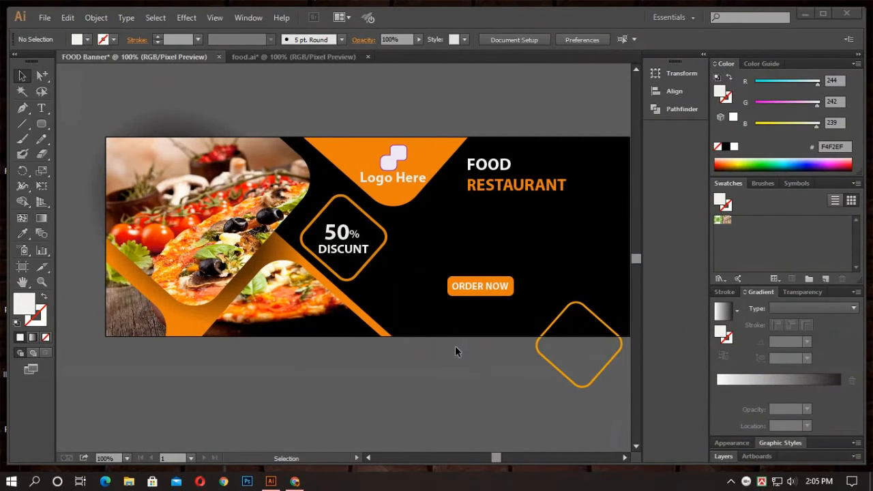
Copy the phone and website lines with their icons from food.ai into FOOD Banner and place them below the ORDER NOW button
left_click(257, 56)
left_click(477, 280)
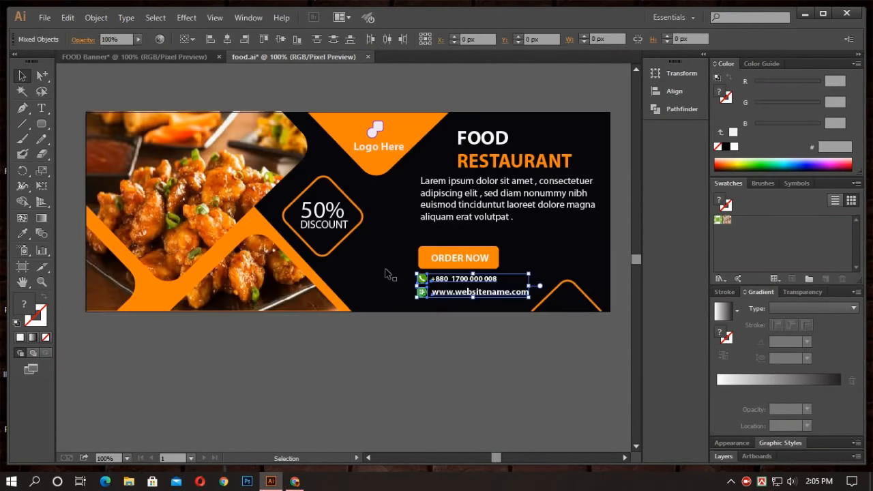
left_click(167, 57)
key("ctrl+v")
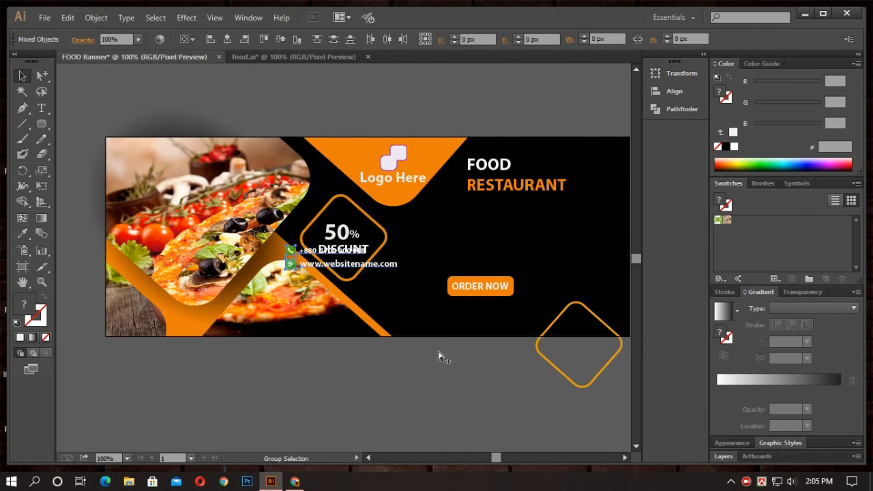
left_click_drag(324, 254, 472, 312)
left_click(428, 406)
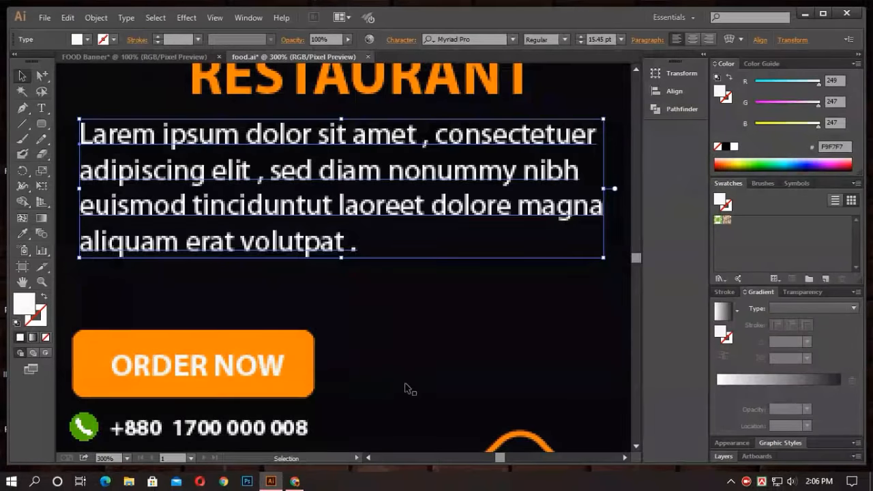
Copy the four-line placeholder paragraph from food.ai into FOOD Banner and place it between the heading and the ORDER NOW button
key("a")
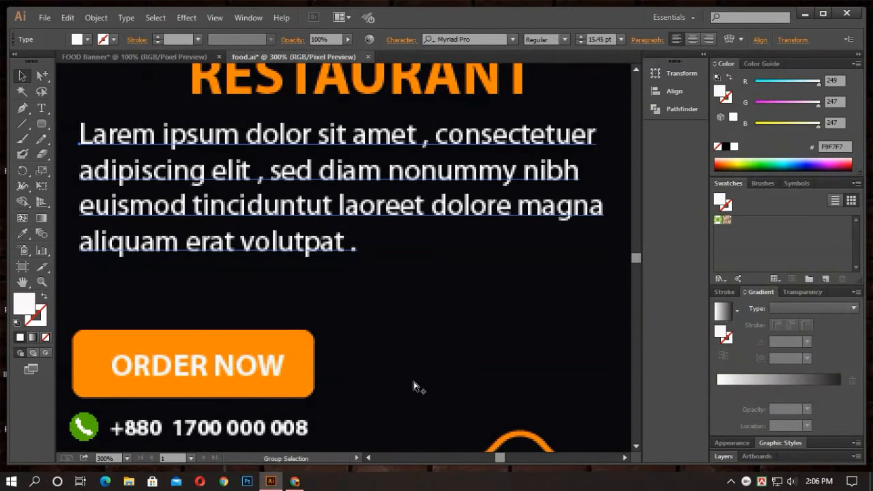
left_click(113, 58)
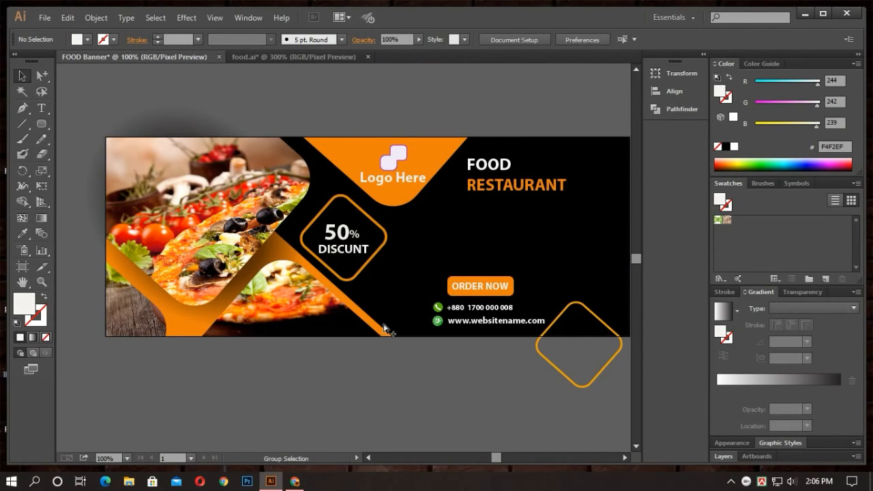
key("ctrl+v")
left_click_drag(390, 255, 573, 231)
left_click(448, 389)
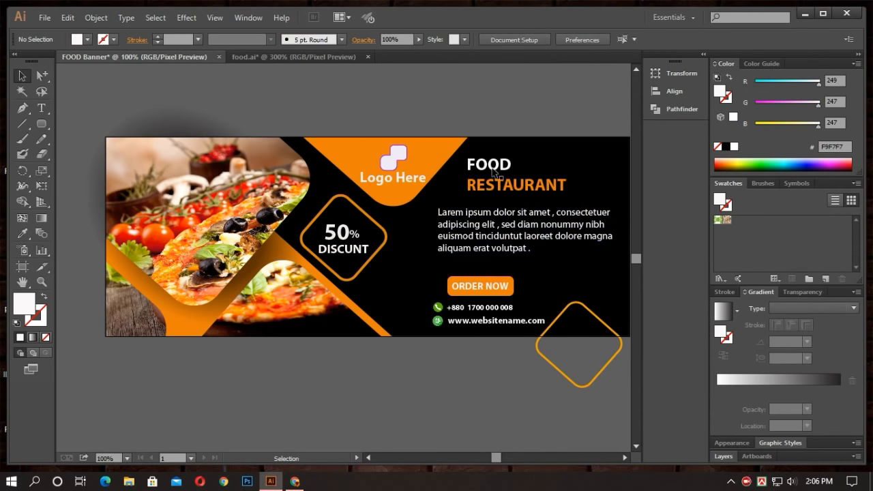
Ungroup the heading from the artwork and enlarge the FOOD RESTAURANT text to the right and upward
left_click(542, 199)
right_click(490, 153)
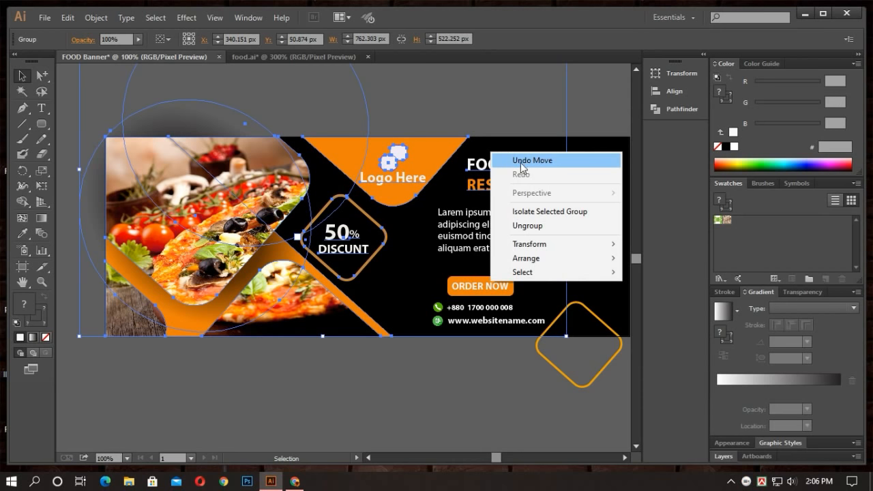
left_click(532, 227)
left_click(546, 183)
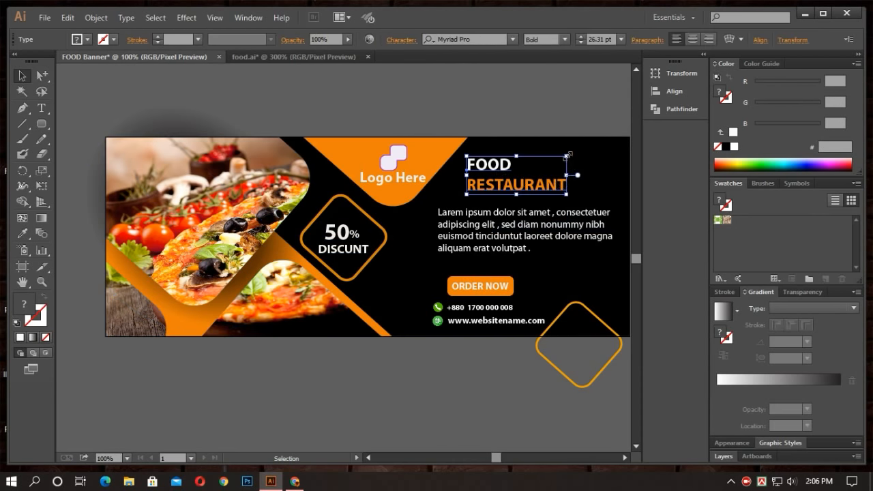
left_click_drag(567, 155, 586, 146)
left_click(535, 108)
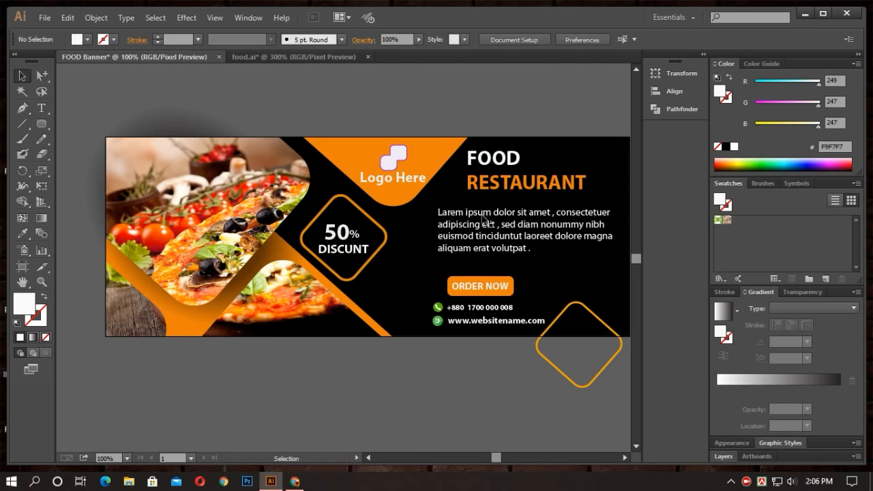
Shift the paragraph slightly up and right, and the heading slightly down and left, to line them up closely
mouse_move(500, 225)
left_mouse_down()
mouse_move(510, 208)
mouse_move(508, 218)
left_mouse_up()
left_click_drag(500, 180, 491, 185)
left_click(496, 126)
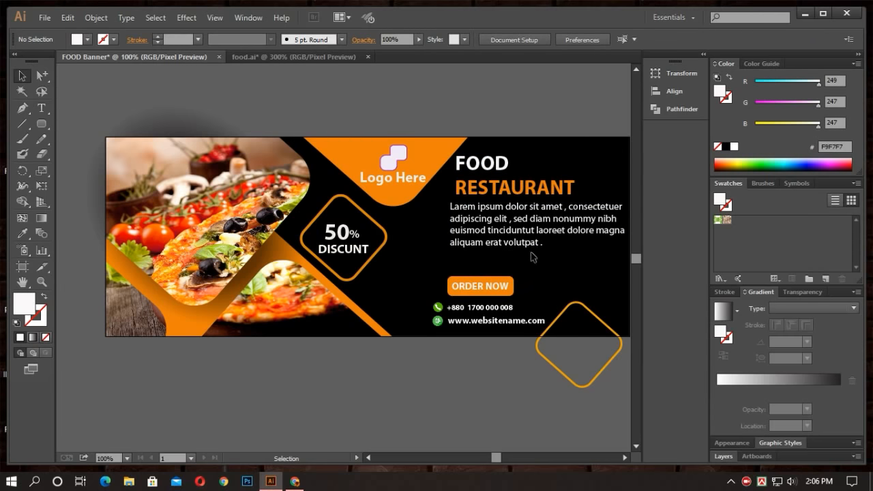
Trim the shadow circle and the orange diamond outline where they extend beyond the banner, using Shape Builder on all the artwork
key("ctrl+a")
key("ctrl+minus")
key("ctrl+minus")
left_click(23, 202)
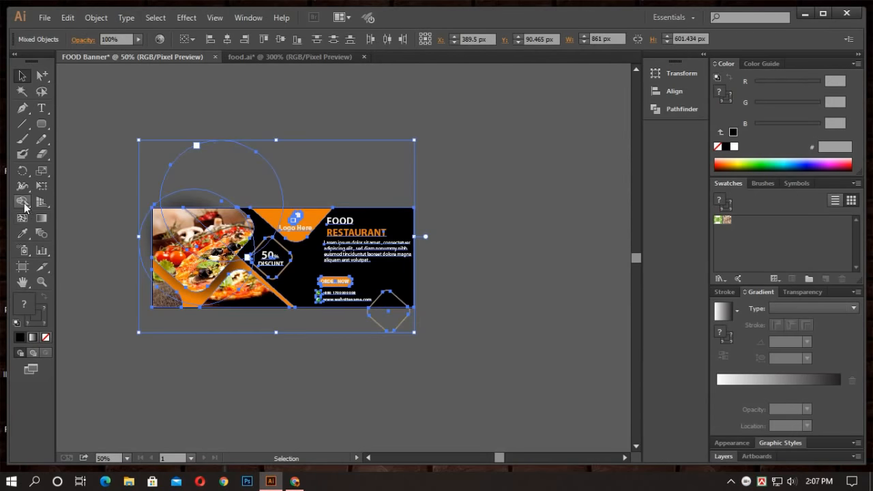
left_click(143, 268, "alt")
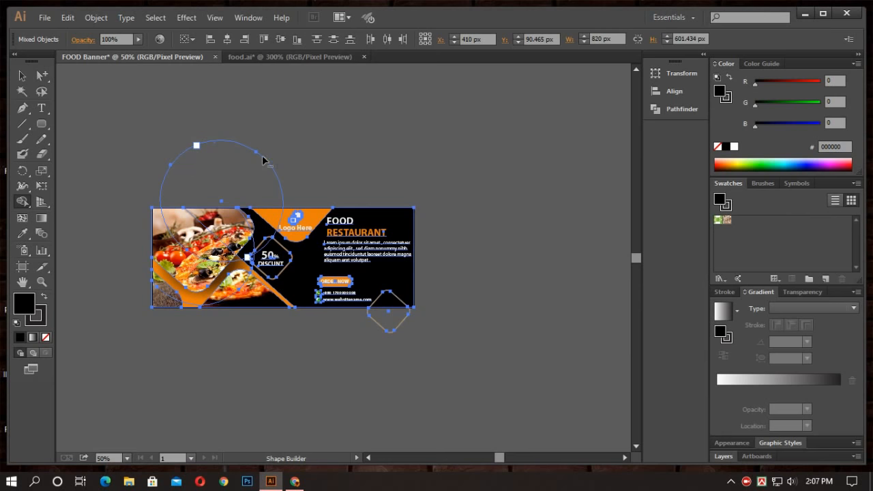
left_click(382, 330, "alt")
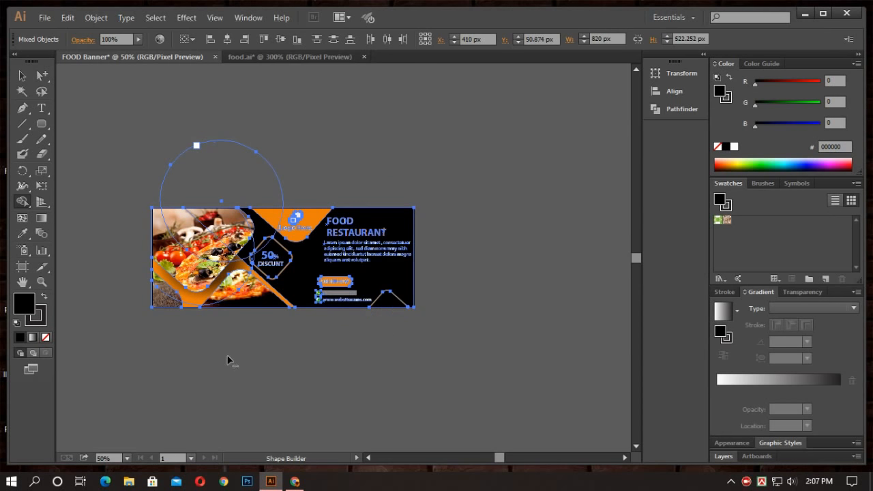
key("v")
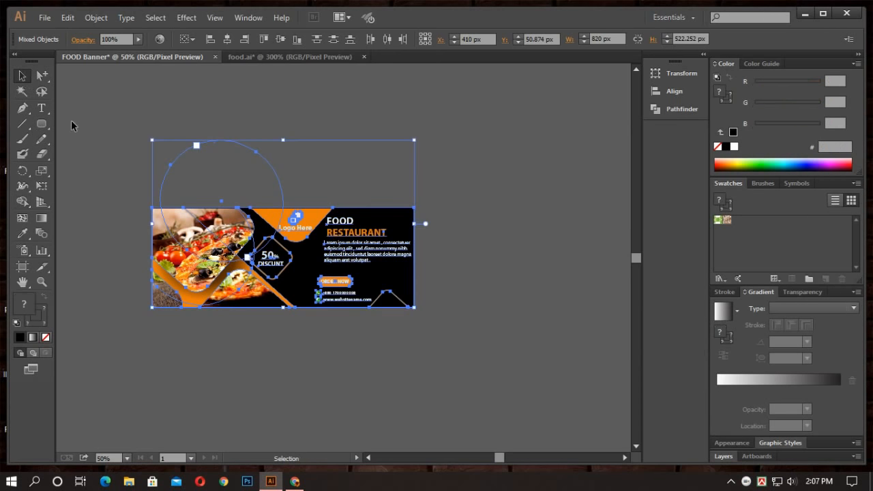
left_click(230, 358)
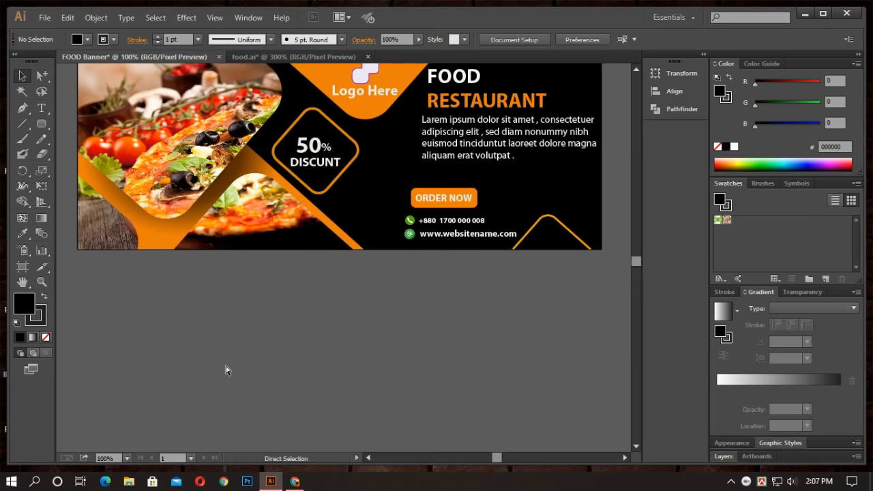
scroll(126, 362, "down", 5)
scroll(119, 341, "left", 2)
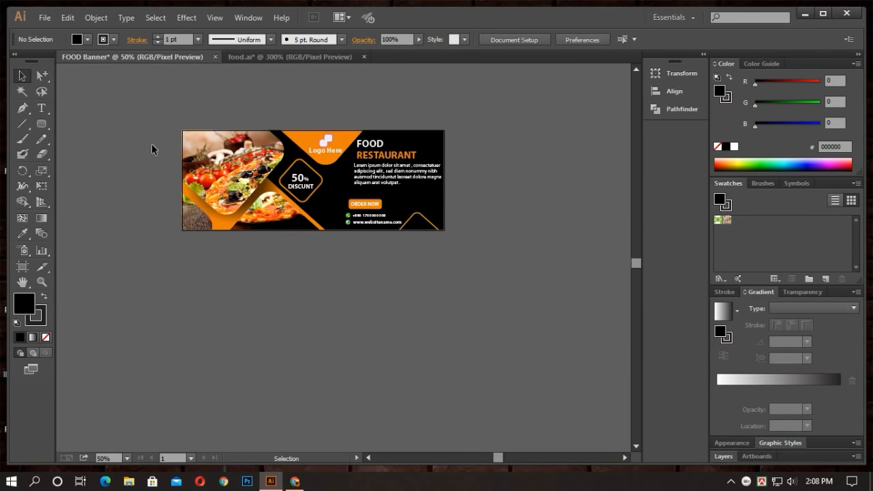
Duplicate the entire banner artwork and place the copy about 418 px below the original
left_click_drag(152, 144, 431, 245)
key("a")
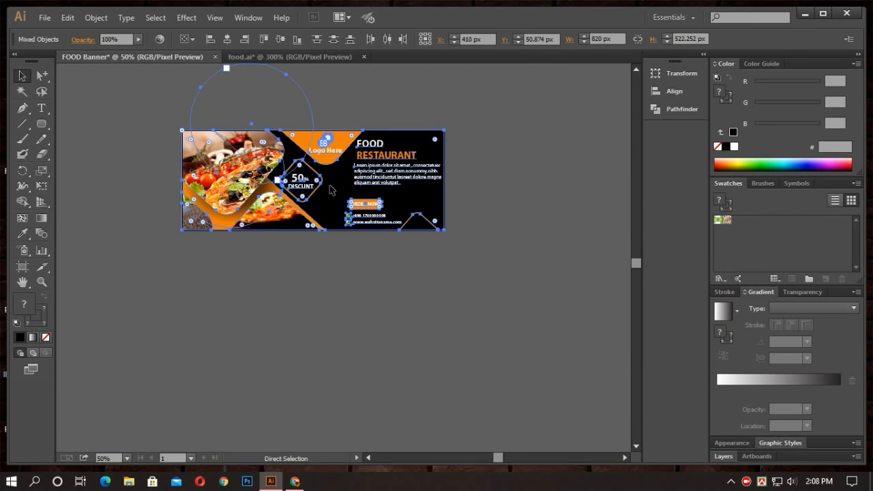
left_click_drag(332, 191, 337, 323)
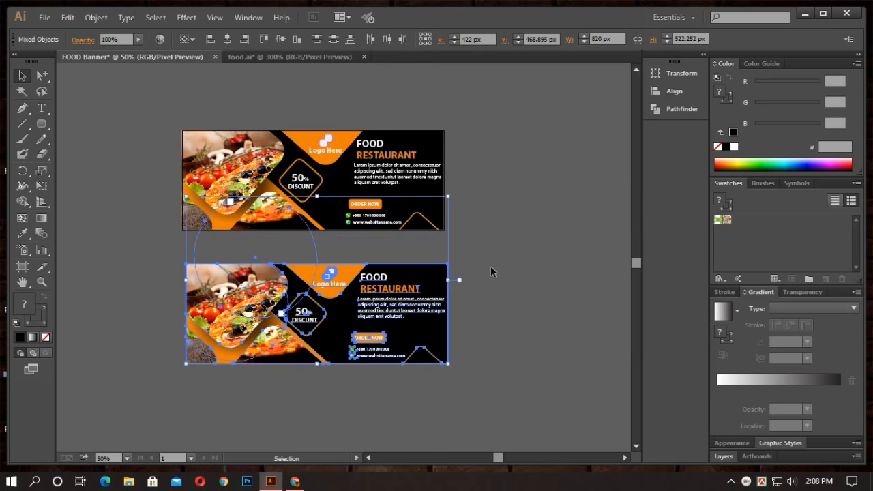
left_click(490, 271)
Change the black background of the duplicated banner to cream EFE3CE
left_click(412, 332)
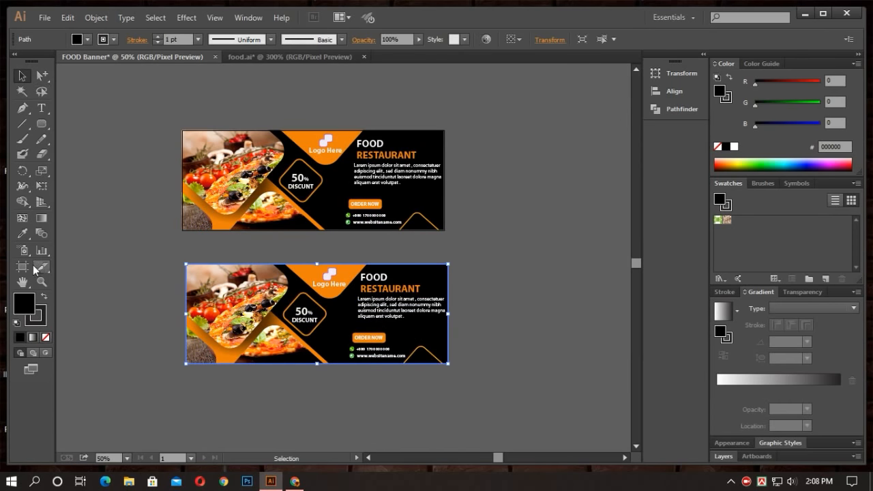
double_click(31, 309)
mouse_move(298, 159)
left_mouse_down()
mouse_move(288, 170)
mouse_move(407, 168)
mouse_move(282, 163)
mouse_move(289, 165)
left_mouse_up()
left_click(571, 161)
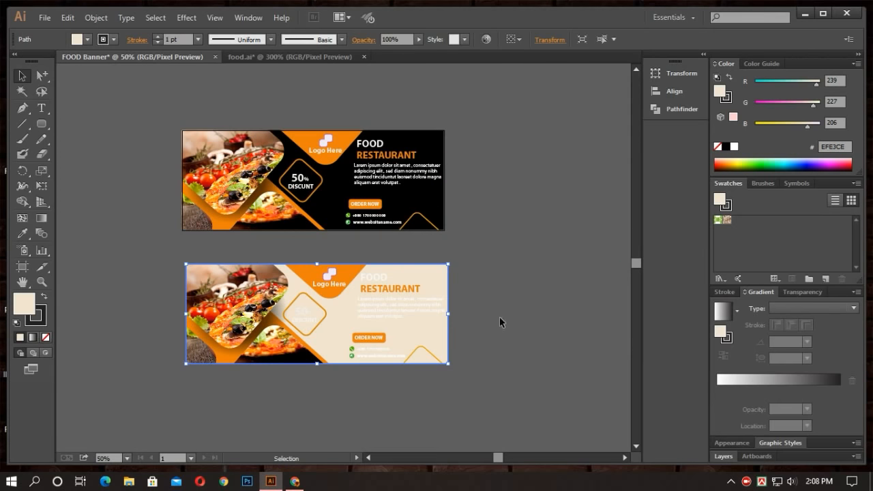
Set the fill of the phone number text on the cream banner to black 000000
scroll(461, 388, "up", 2)
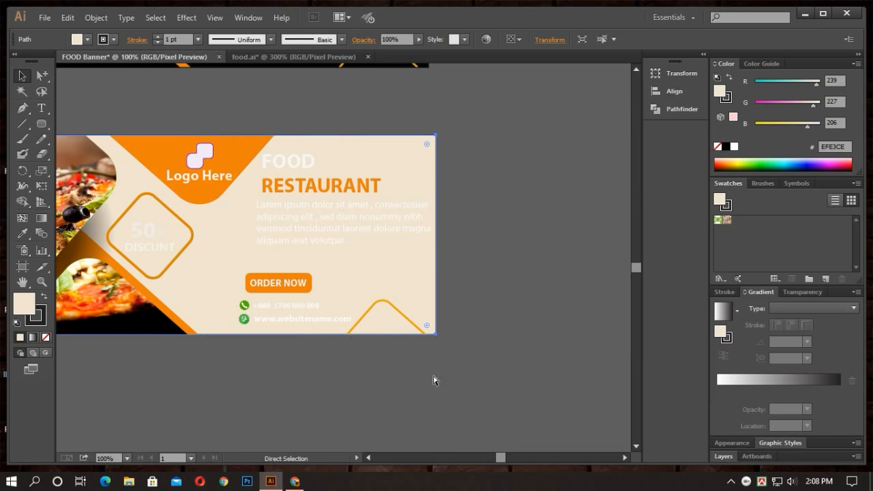
left_click(282, 310)
left_click(281, 310)
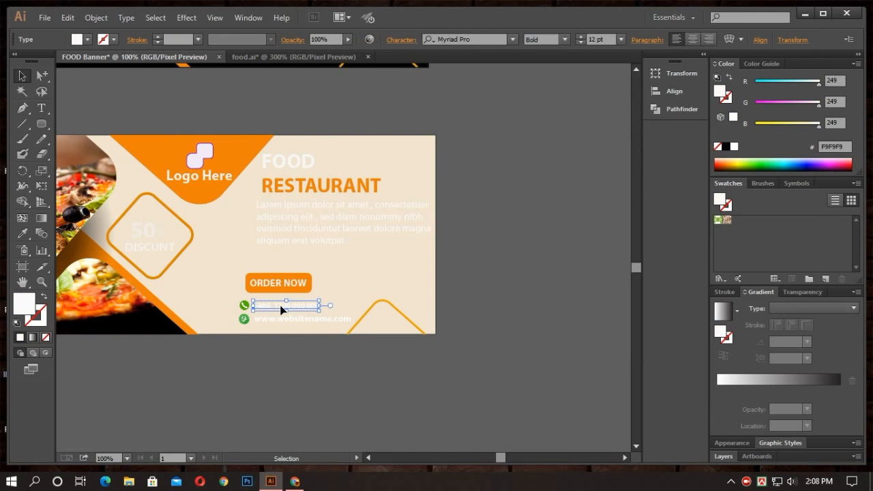
double_click(24, 307)
left_click_drag(300, 269, 269, 316)
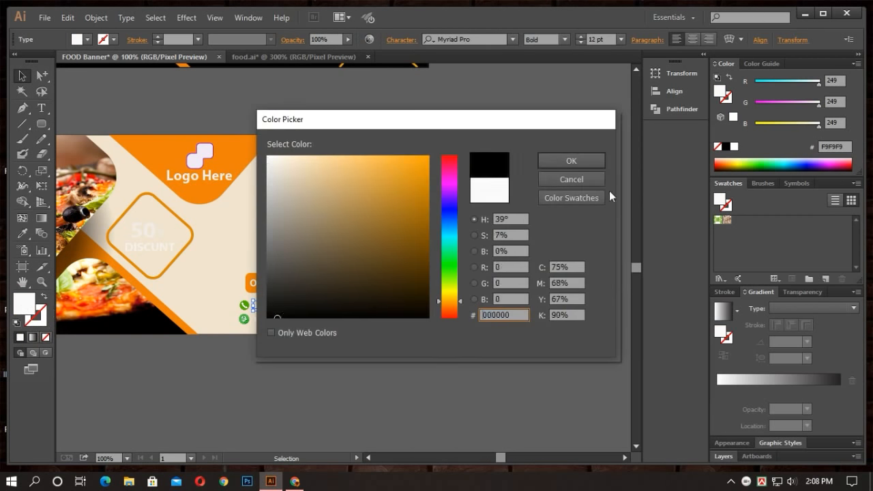
left_click(551, 166)
Set the fill of the website address on the cream banner to near-black 020202
left_click(278, 321)
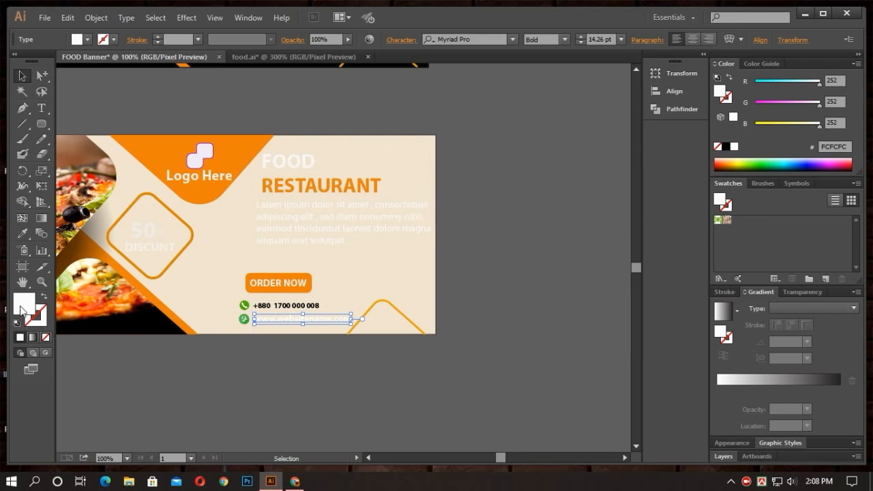
double_click(24, 307)
left_click(273, 316)
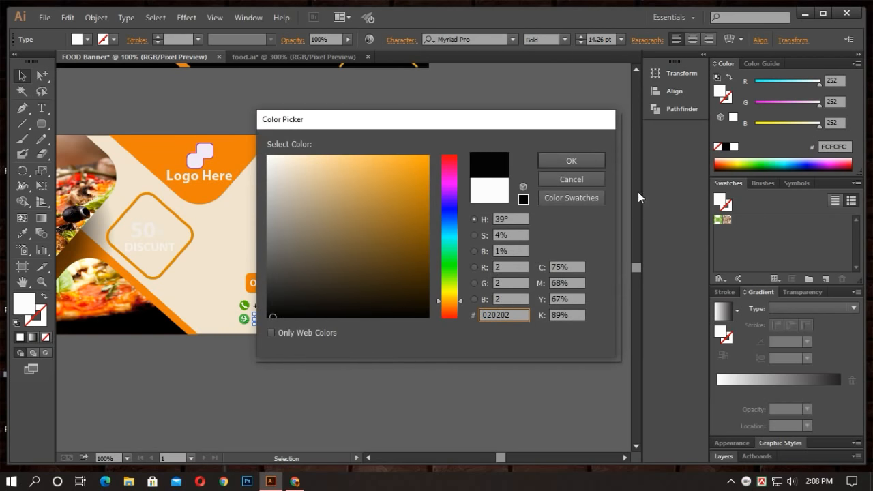
left_click(597, 160)
left_click(386, 315)
Recolor the four-line paragraph on the cream banner to near-black 070707
left_click(318, 226)
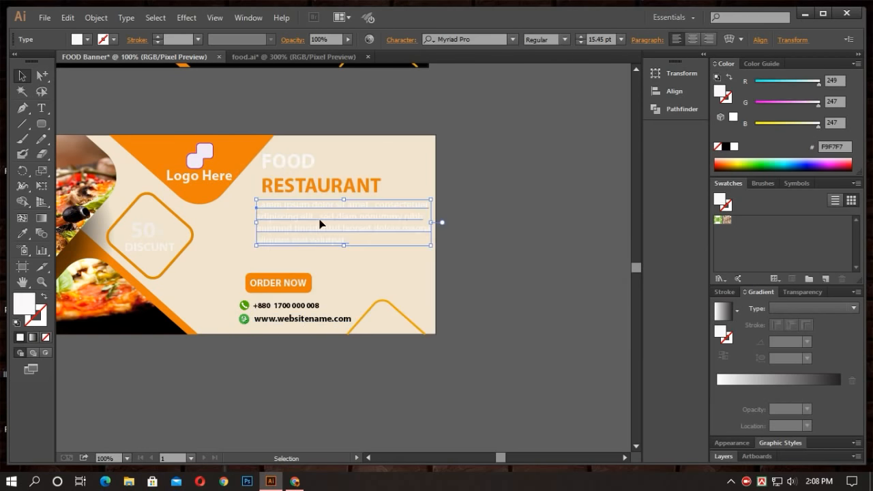
double_click(24, 303)
left_click(332, 292)
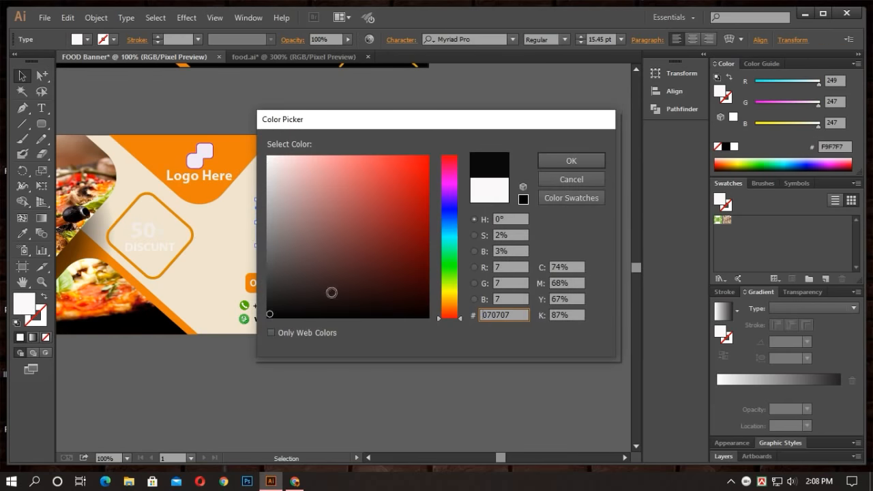
left_click(558, 161)
left_click(289, 165)
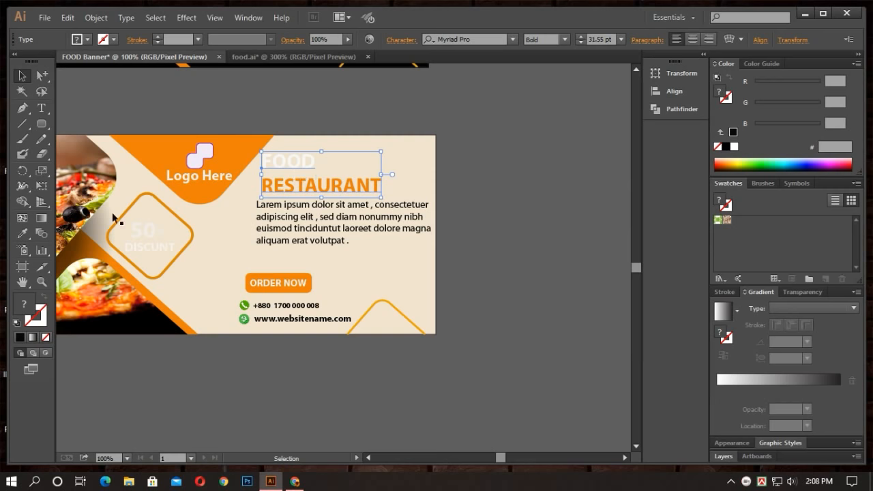
left_click(157, 252)
left_click(276, 398)
key("ctrl+z")
Select the DISCUNT line of the cream banner's discount badge on its own and set its fill to 0F0E0D
right_click(156, 243)
left_click(193, 317)
left_click(180, 349)
left_click(153, 248)
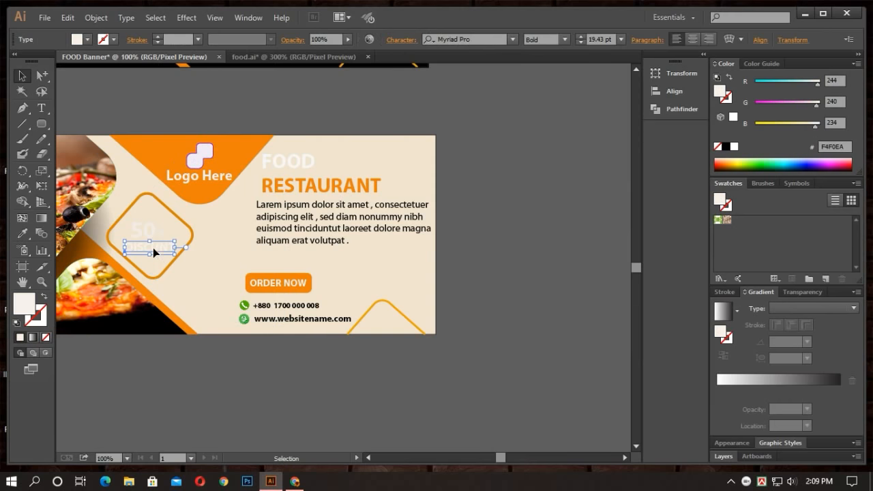
double_click(24, 312)
left_click(292, 308)
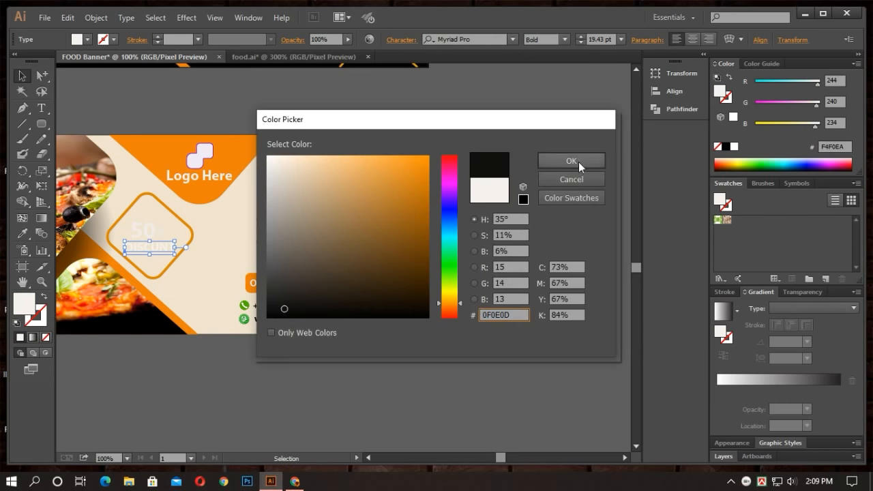
left_click(579, 167)
Set the fill of the number 50 in the cream banner's discount badge to 050505
left_click(146, 232)
left_click(152, 227)
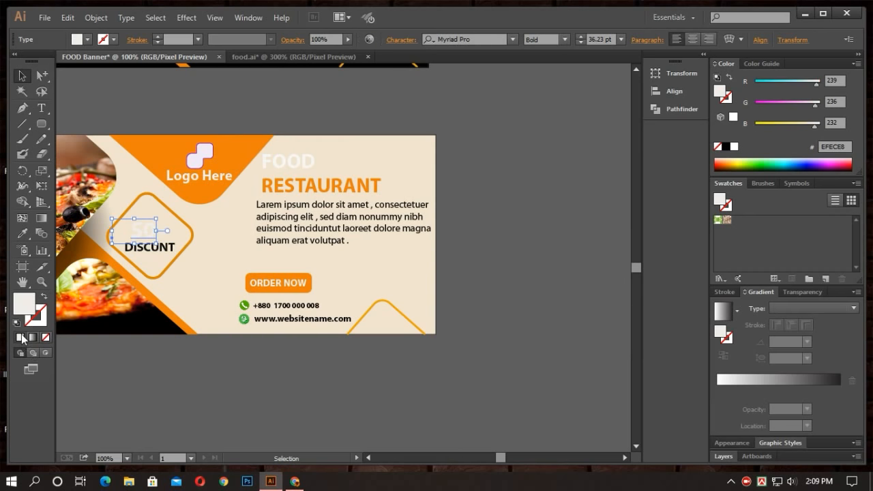
double_click(24, 311)
left_click(275, 315)
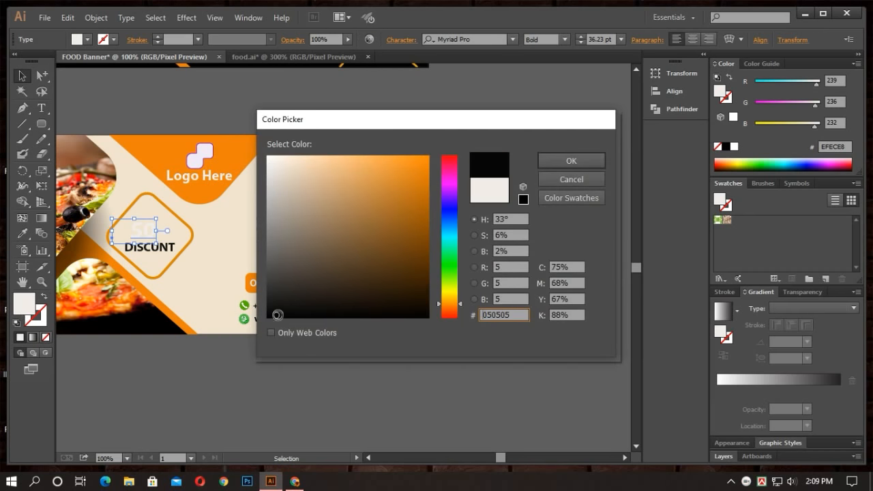
left_click(564, 162)
Set the fill of the percent sign in the cream banner's discount badge to 0A0A09
left_click(161, 232)
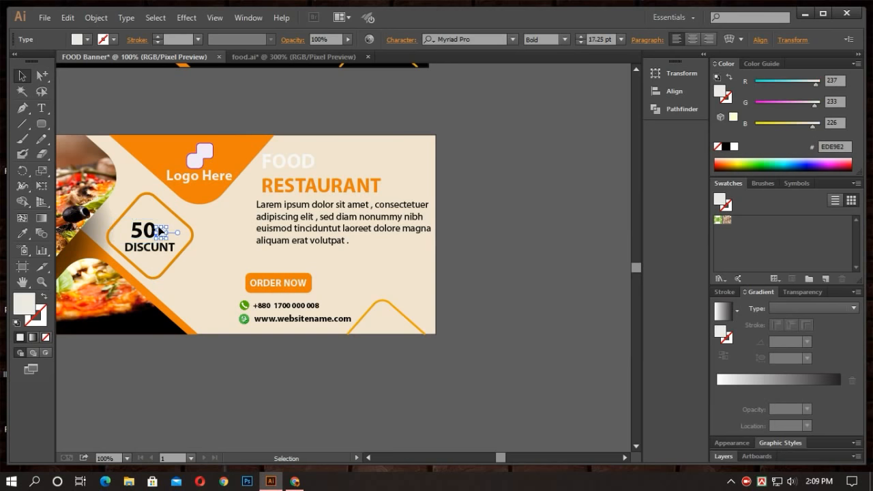
double_click(28, 310)
type("0a0a09")
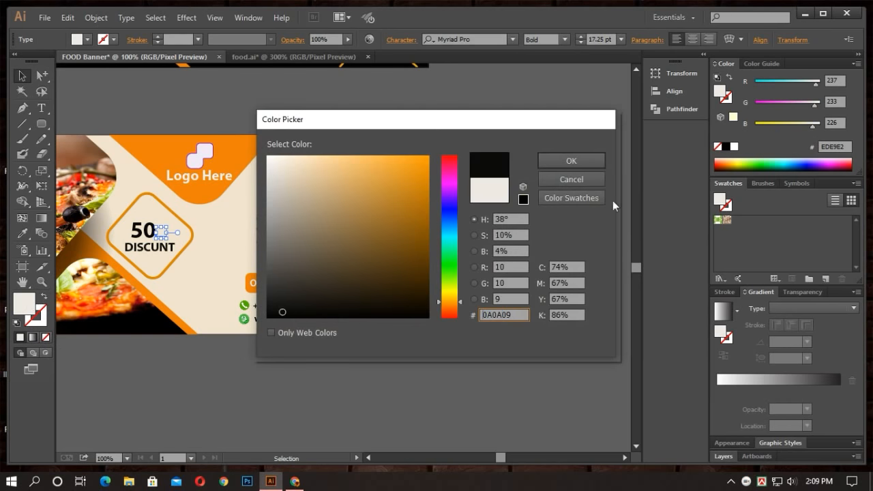
left_click(568, 161)
left_click(232, 443)
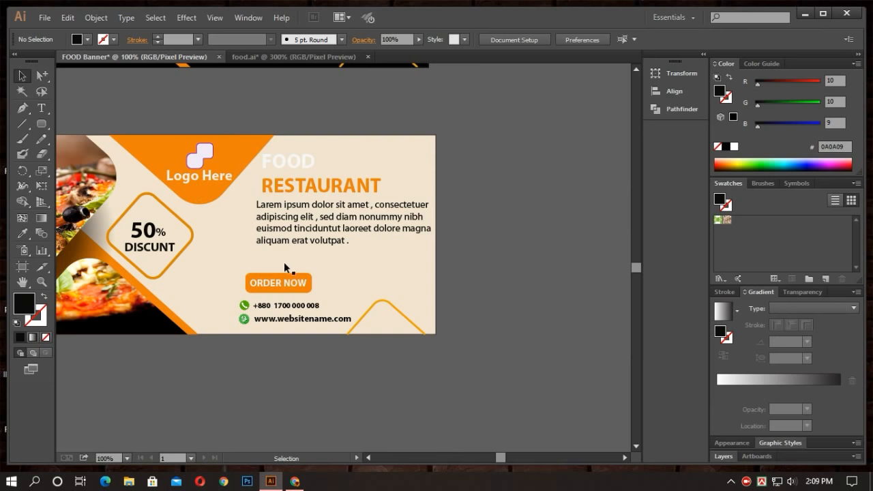
left_click(298, 171)
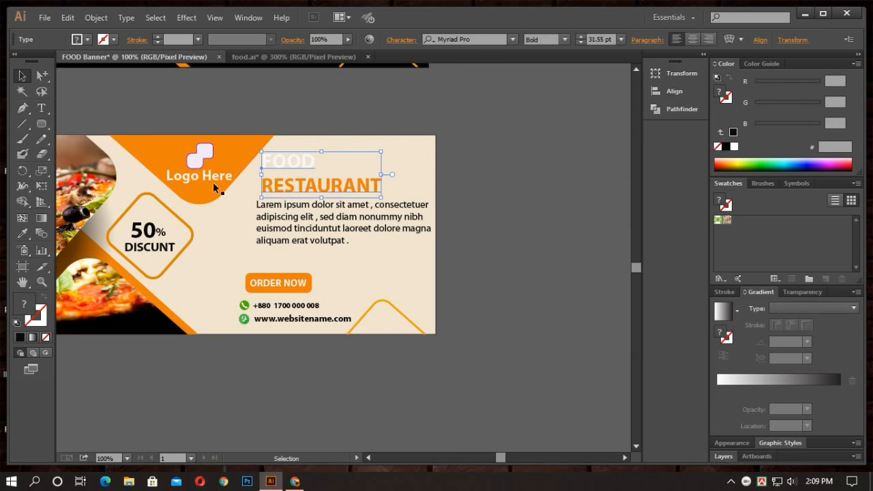
left_click(43, 109)
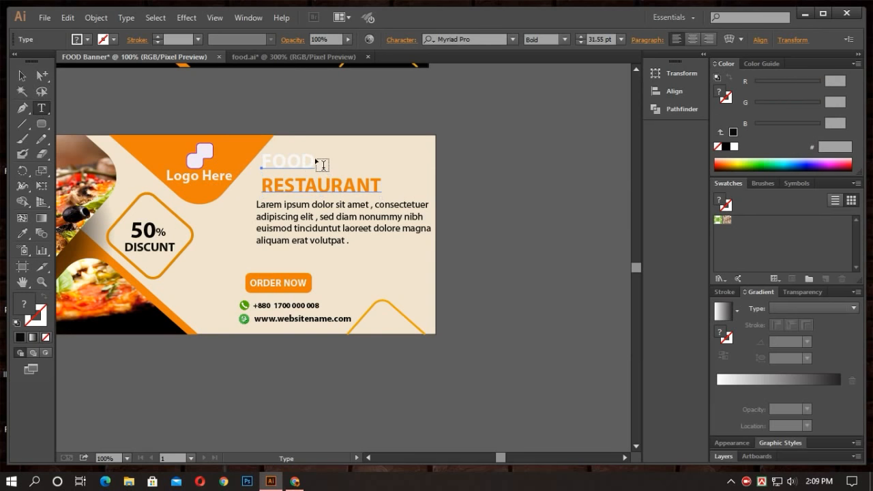
left_click_drag(318, 161, 271, 157)
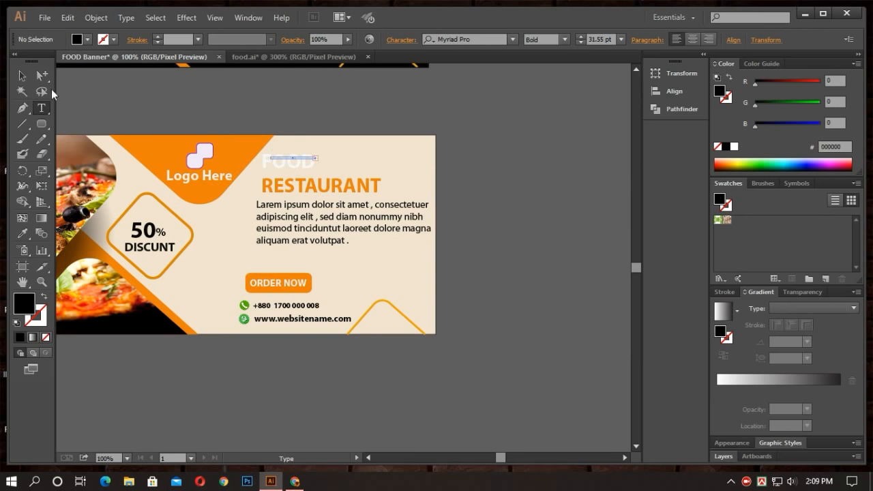
key("Escape")
left_click(145, 93)
left_click_drag(332, 178, 300, 155)
left_click(405, 126)
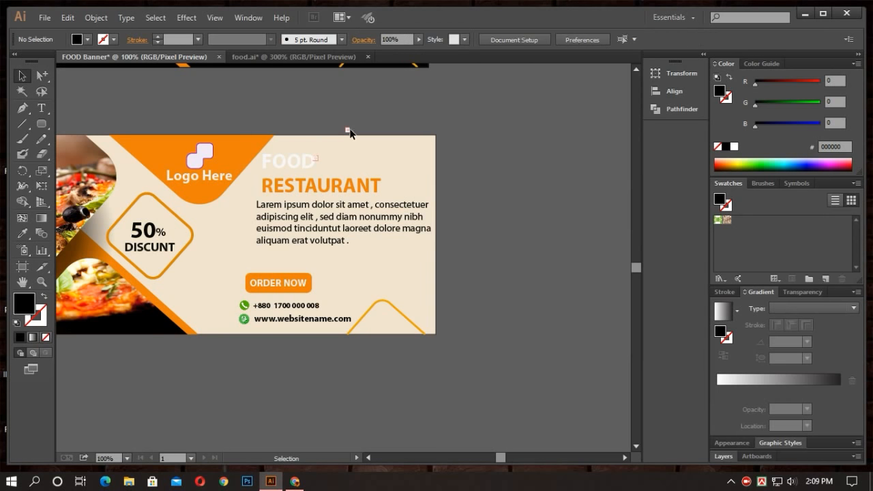
left_click(350, 130)
left_click(403, 143)
Recolor only the word FOOD in the cream banner's heading to near-black 070706
left_click(311, 165)
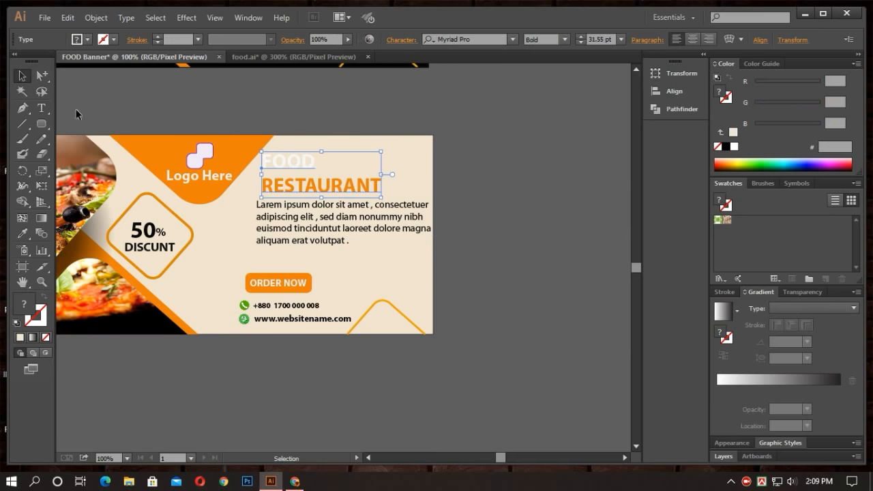
left_click(41, 108)
left_click(312, 162)
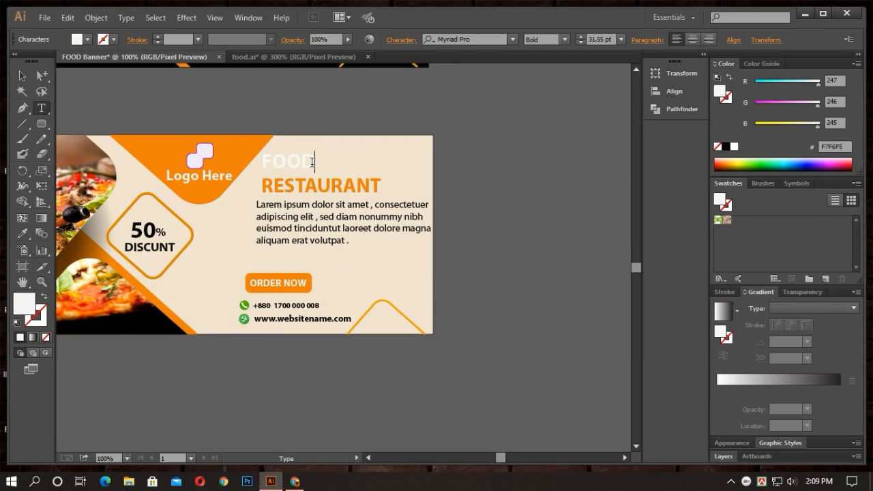
left_click_drag(312, 162, 261, 162)
double_click(26, 311)
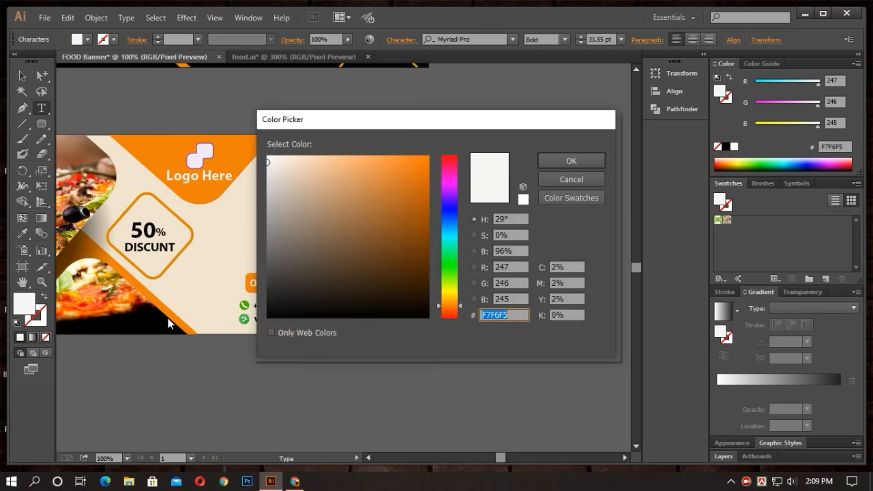
left_click(279, 309)
left_click(579, 161)
key("Right")
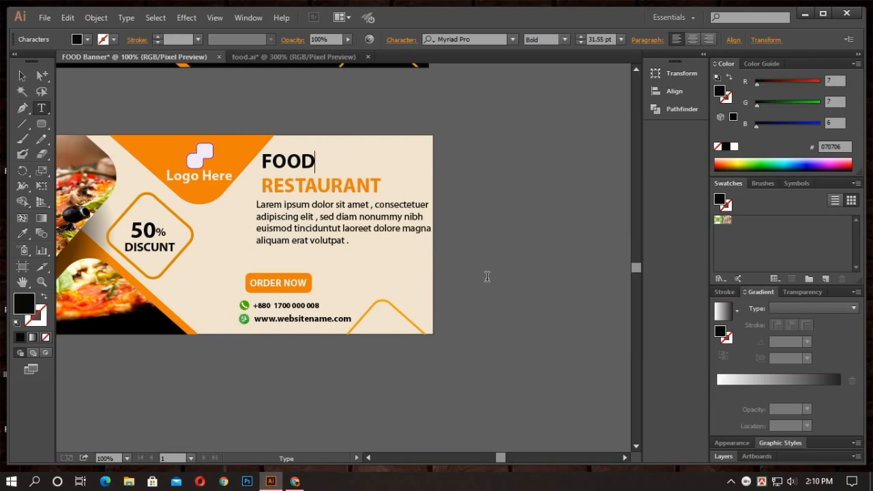
type("ZZZZZZZZZZZZZZZZZZZZZZZZZZ")
scroll(485, 275, "down", 2)
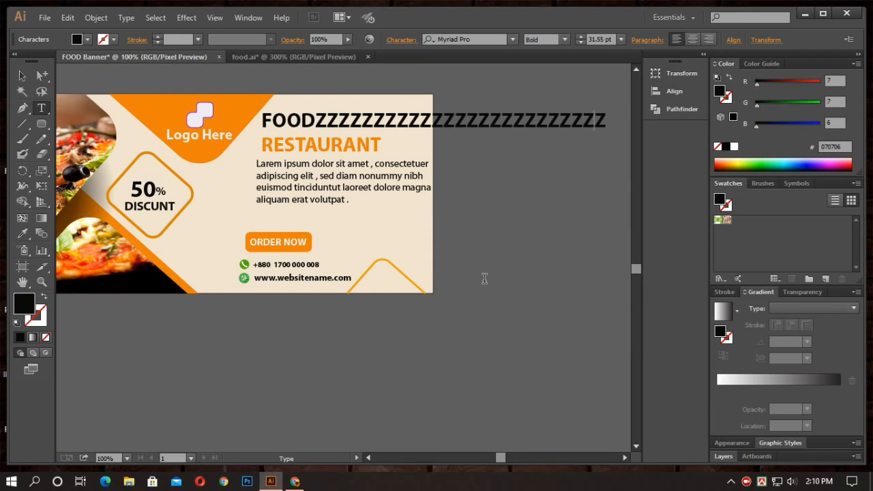
key("BackSpace")
key("BackSpace")
key("BackSpace")
key("BackSpace")
key("BackSpace")
key("BackSpace")
key("BackSpace")
key("BackSpace")
key("BackSpace")
key("BackSpace")
key("BackSpace")
key("BackSpace")
key("BackSpace")
key("BackSpace")
key("BackSpace")
key("BackSpace")
key("BackSpace")
key("BackSpace")
key("BackSpace")
key("BackSpace")
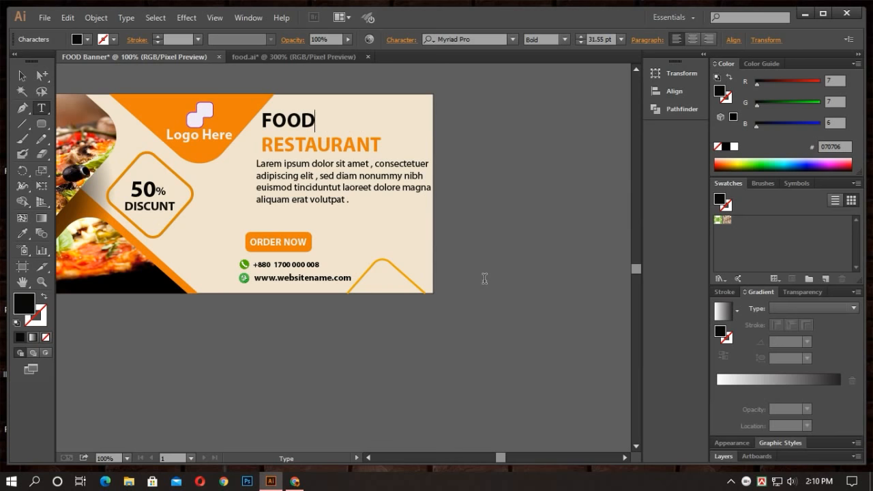
Nudge the paragraph on the cream banner left by about 15 px, away from the banner's right edge
left_click(22, 76)
left_click(522, 243)
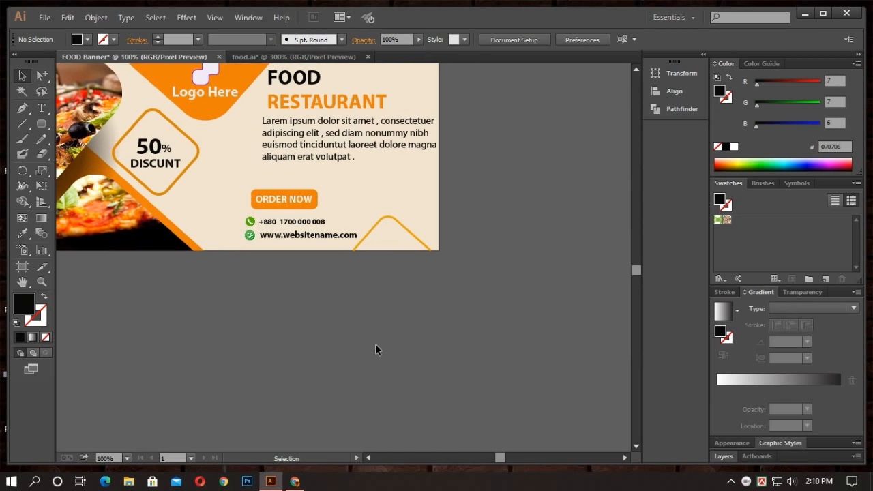
scroll(381, 325, "up", 3)
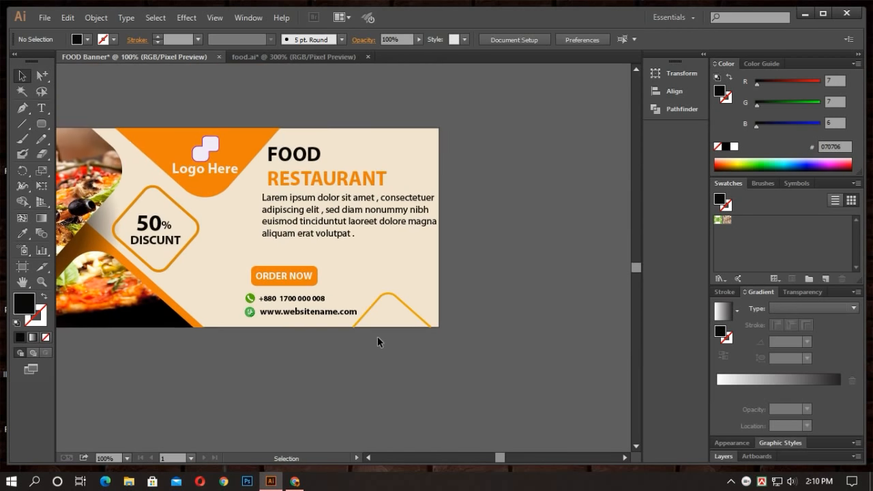
left_click(372, 219)
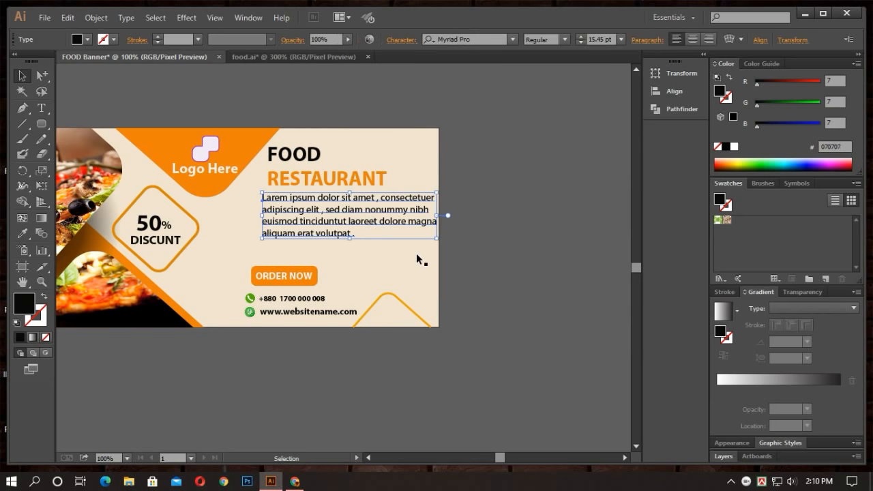
key("Left")
key("Left")
key("Left")
key("Left")
key("Left")
key("Left")
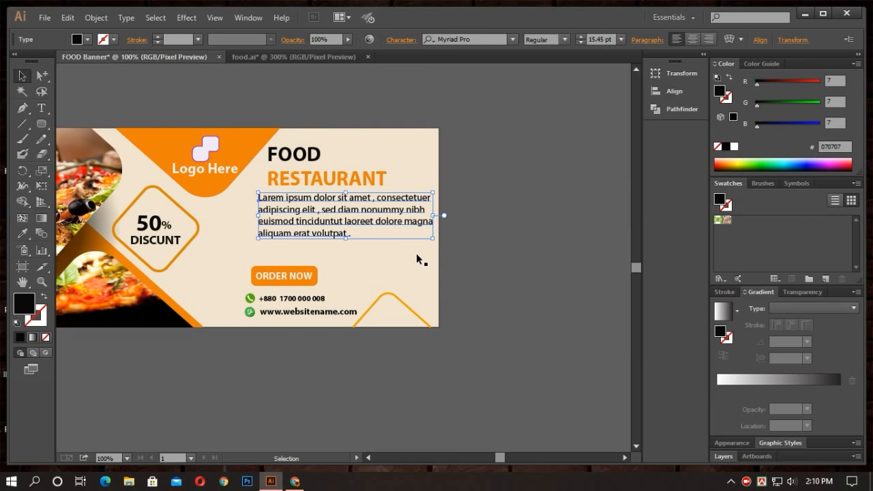
key("Left")
key("Left")
key("Left")
key("Left")
key("Left")
key("Left")
key("Left")
key("Left")
key("Left")
key("Left")
key("Left")
key("Left")
key("Left")
left_click(480, 252)
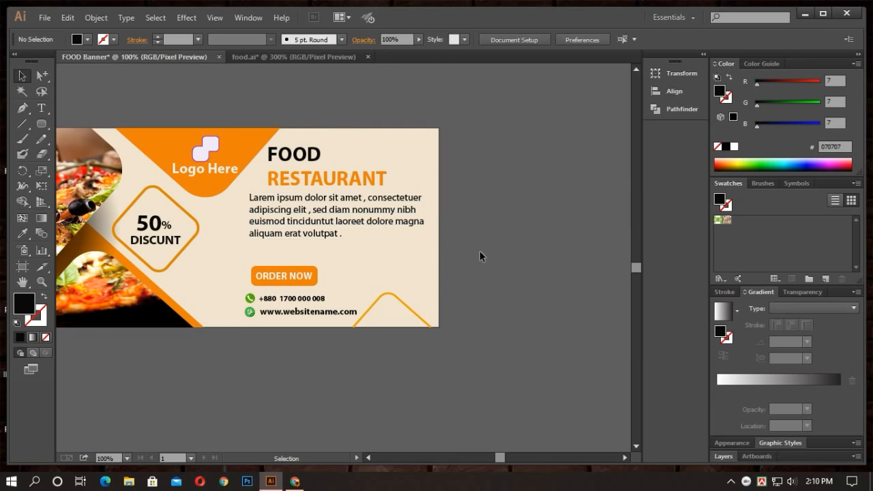
Nudge the paragraph on the black banner left by about 16 px, away from the banner's right edge
scroll(479, 250, "up", 6)
left_click(357, 171)
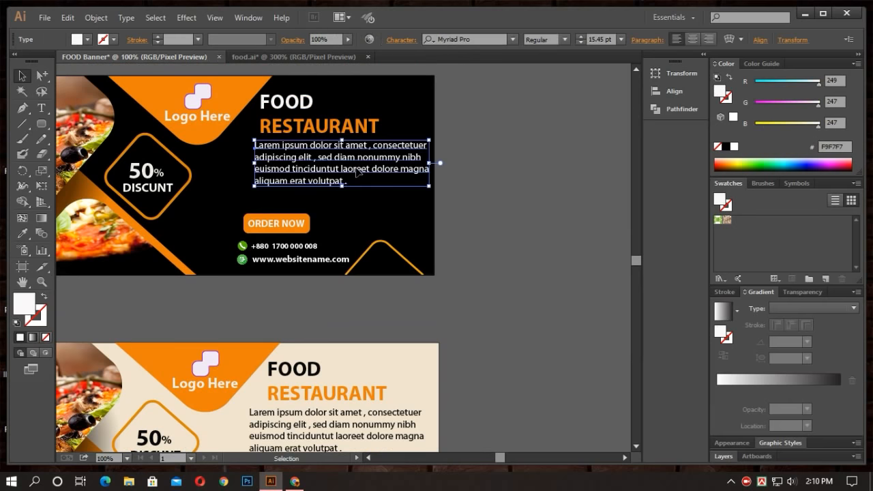
key("Left")
key("Left")
key("Left")
key("Left")
key("Left")
key("Left")
key("Left")
key("Left")
key("Left")
key("Left")
key("Left")
key("Left")
key("Left")
key("Left")
key("Left")
key("Left")
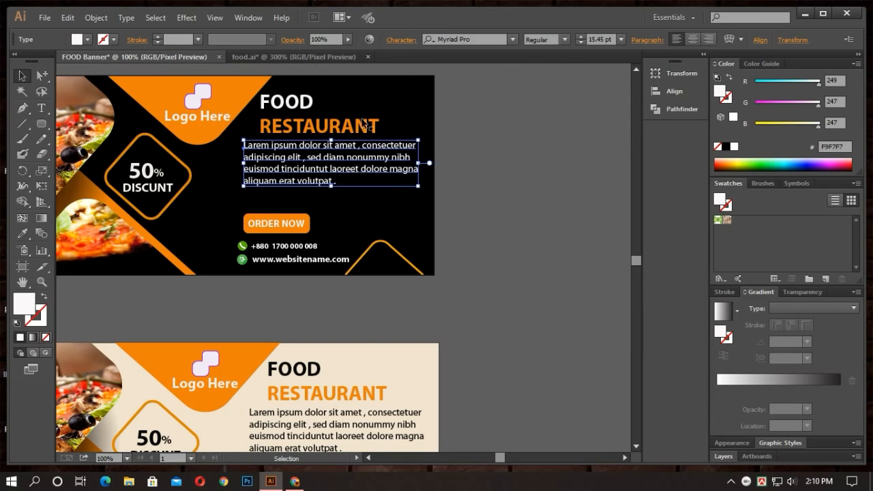
left_click(531, 185)
Shift the background rectangles of the black and cream banners slightly, moving the cream one a few pixels to the right
scroll(523, 191, "down", 2)
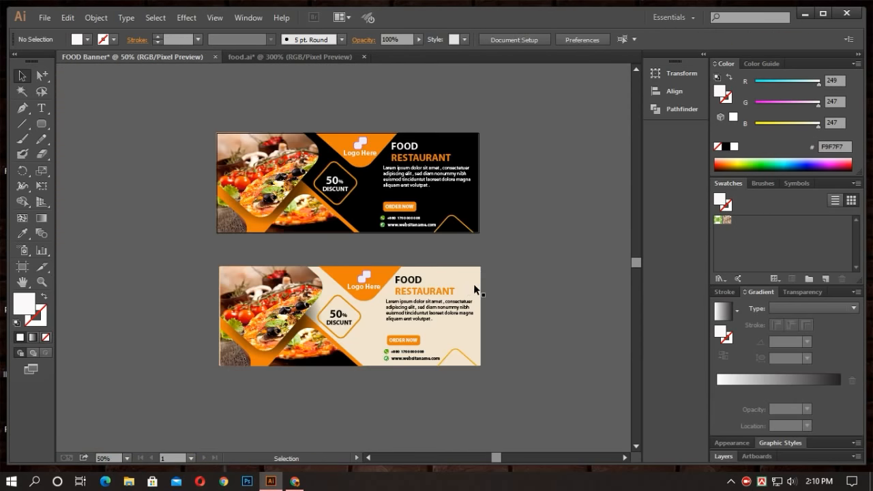
scroll(481, 294, "up", 3)
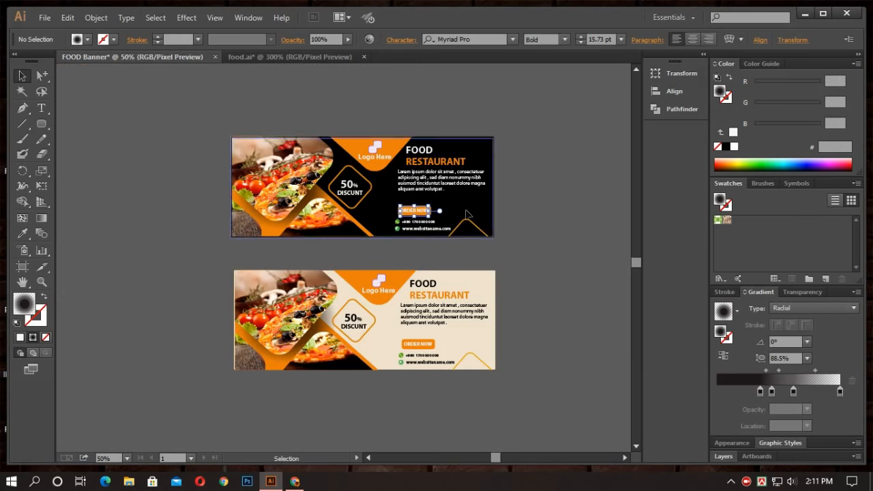
left_click(468, 215)
left_click(538, 227)
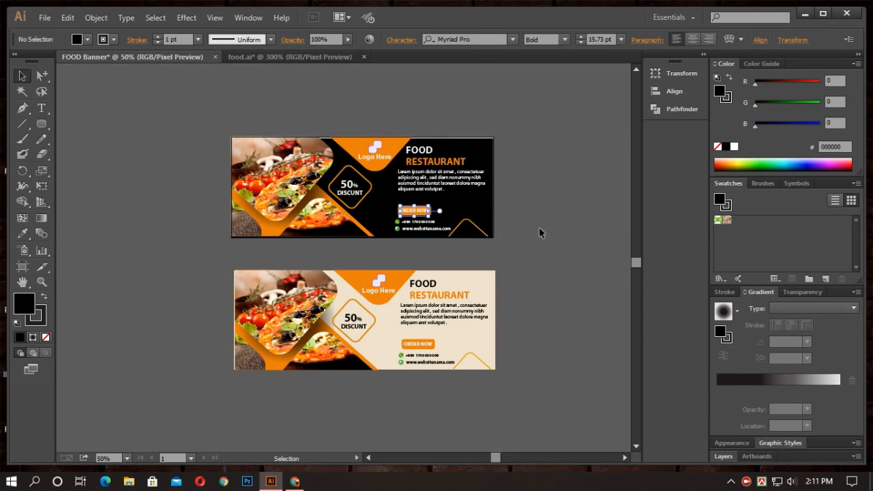
left_click(485, 334)
left_click(555, 331)
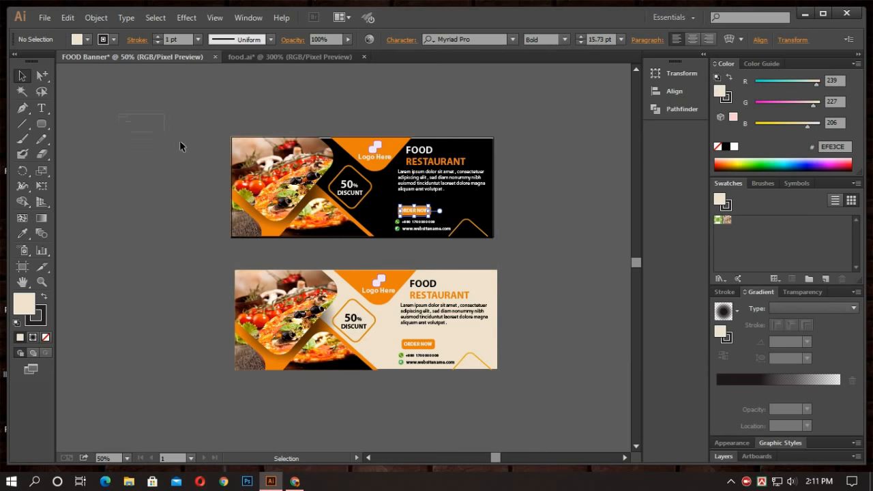
Group all the artwork of the black and cream banners together, leaving nothing selected
left_click_drag(119, 114, 522, 393)
right_click(395, 226)
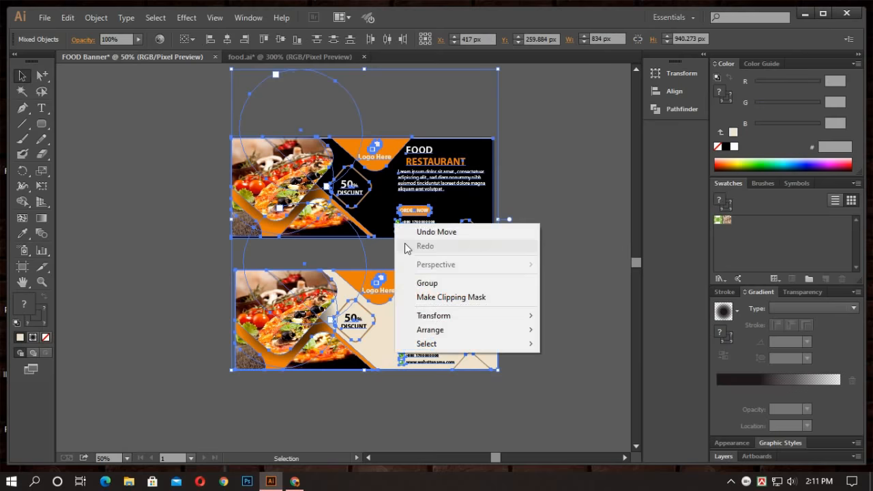
left_click(423, 283)
left_click(569, 231)
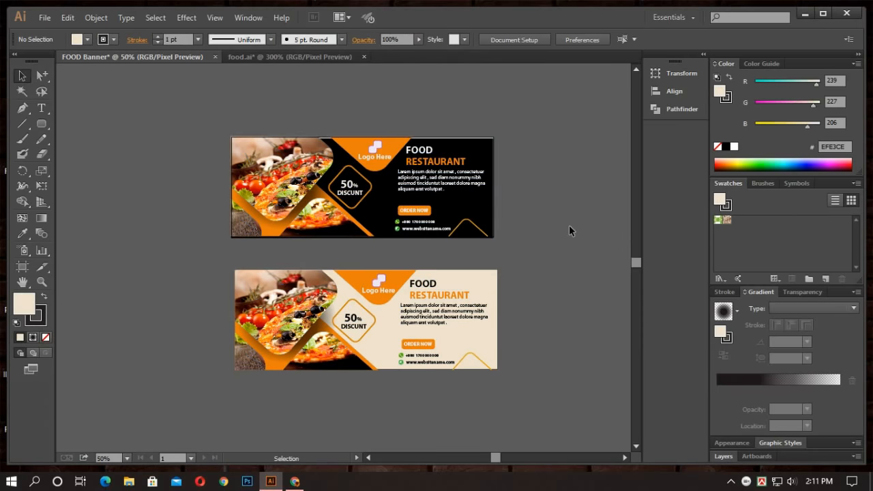